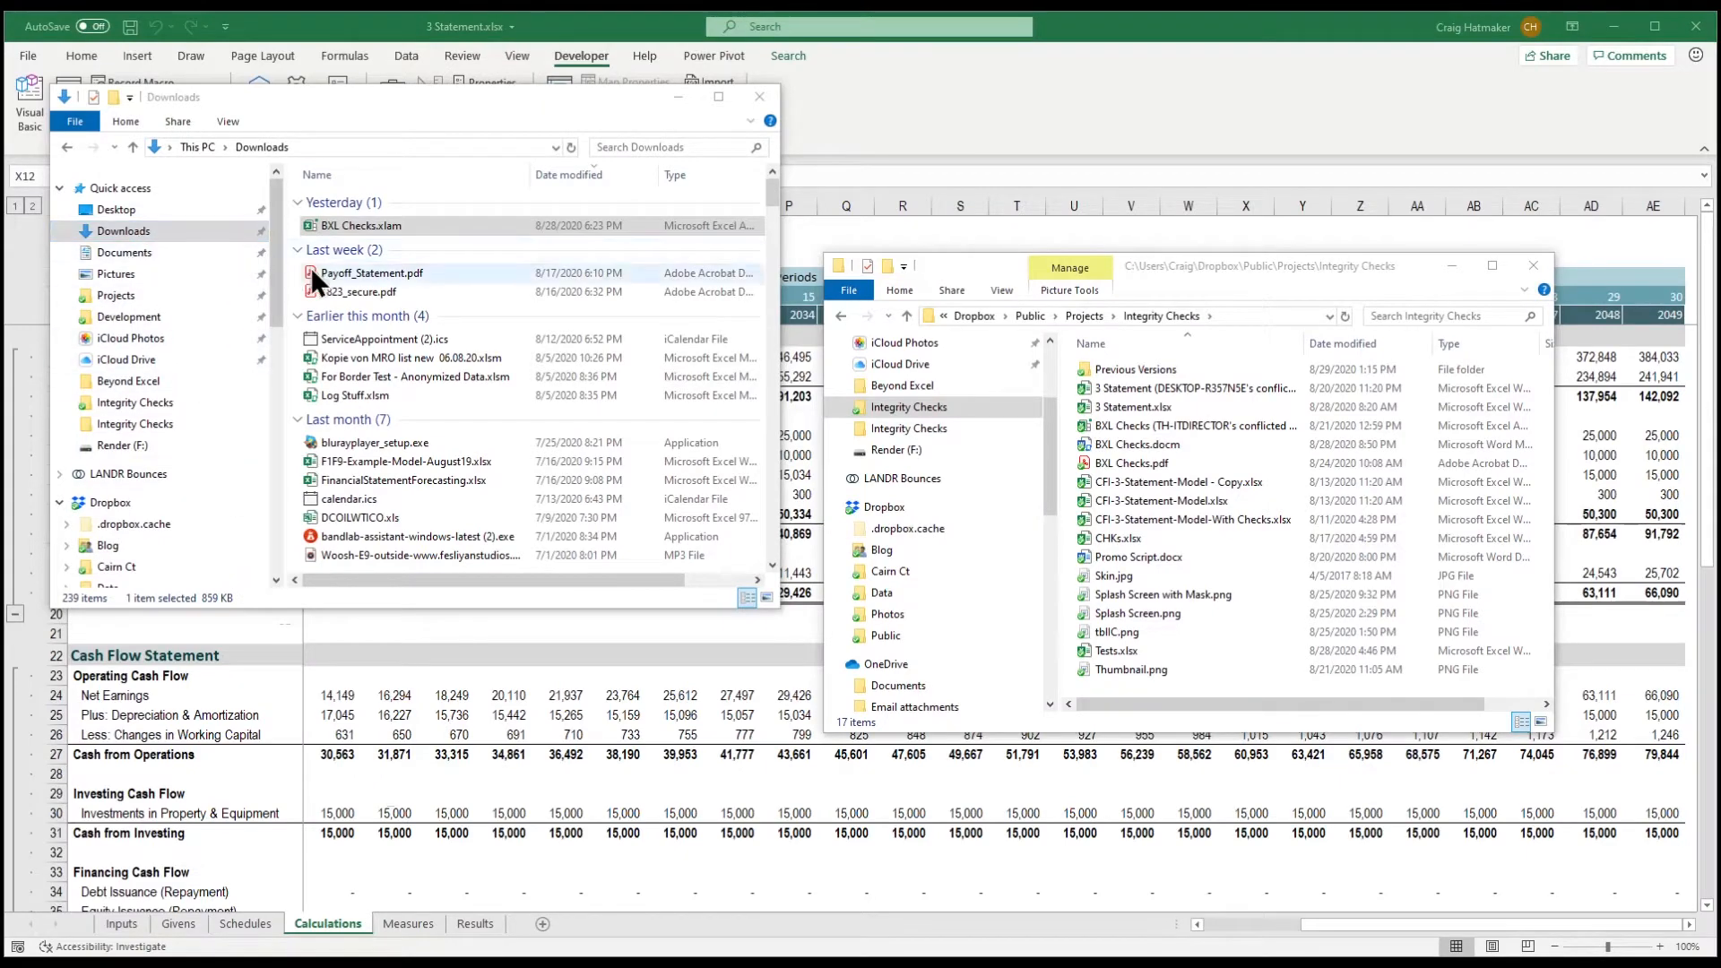
Move BXL Checks.xlam from Downloads into the Integrity Checks folder and copy that folder's path
drag(364, 225, 1233, 659)
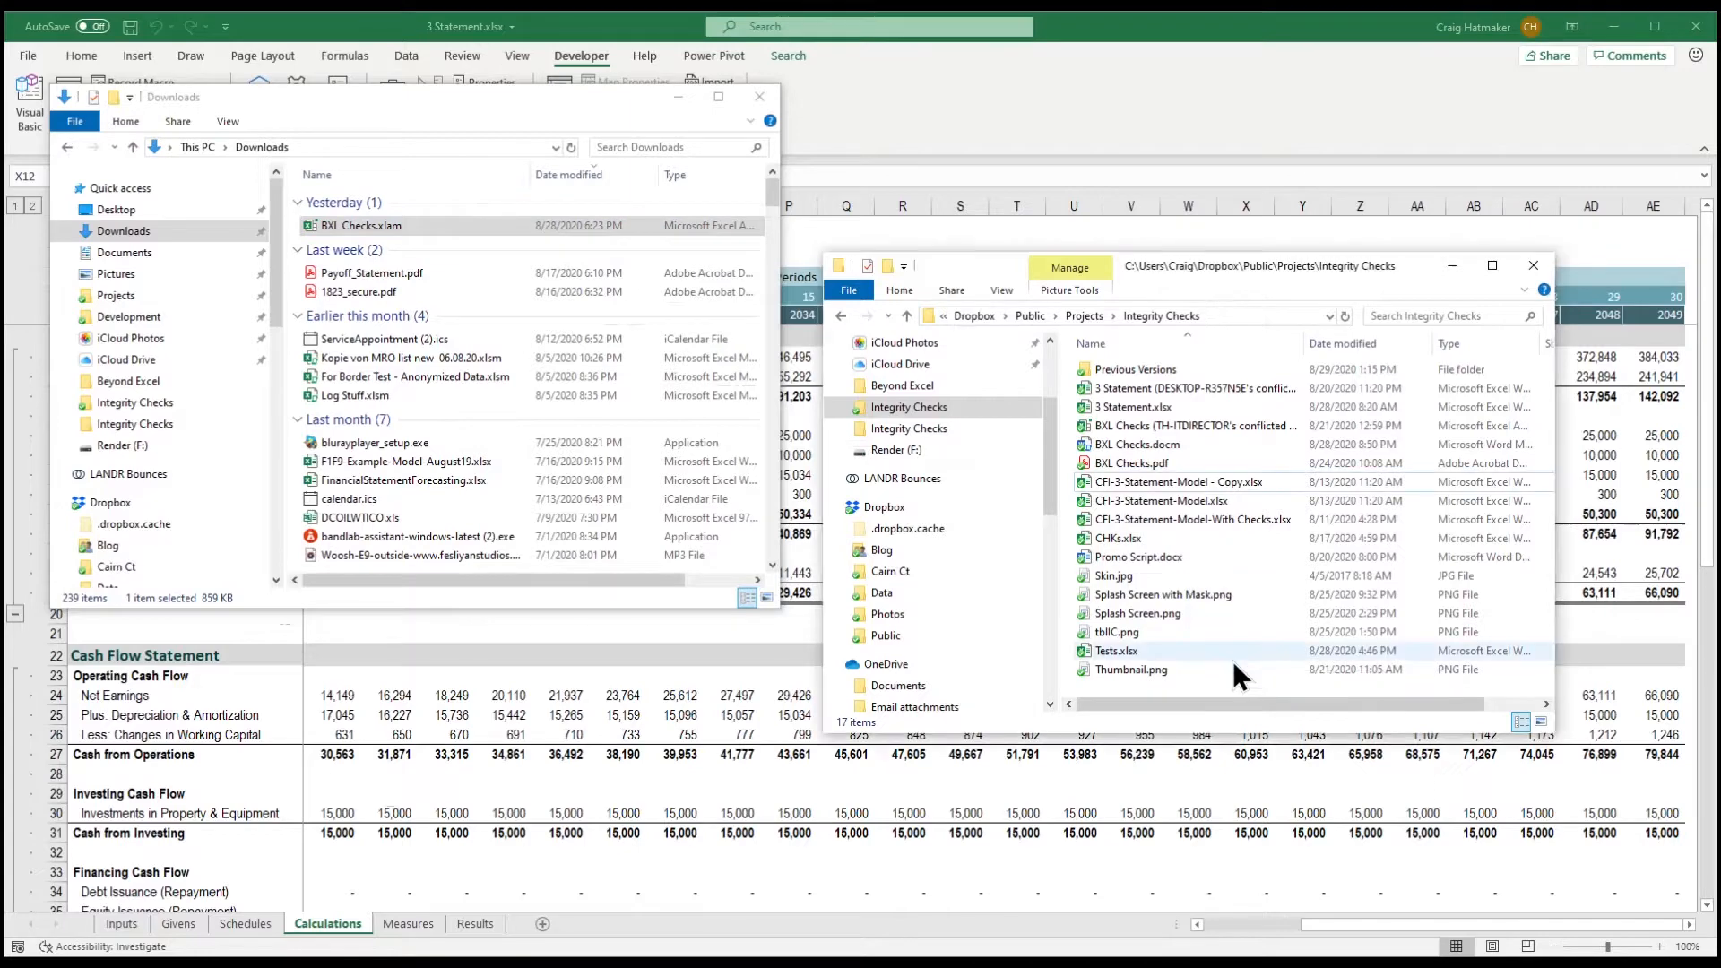
click(1218, 314)
right_click(1194, 320)
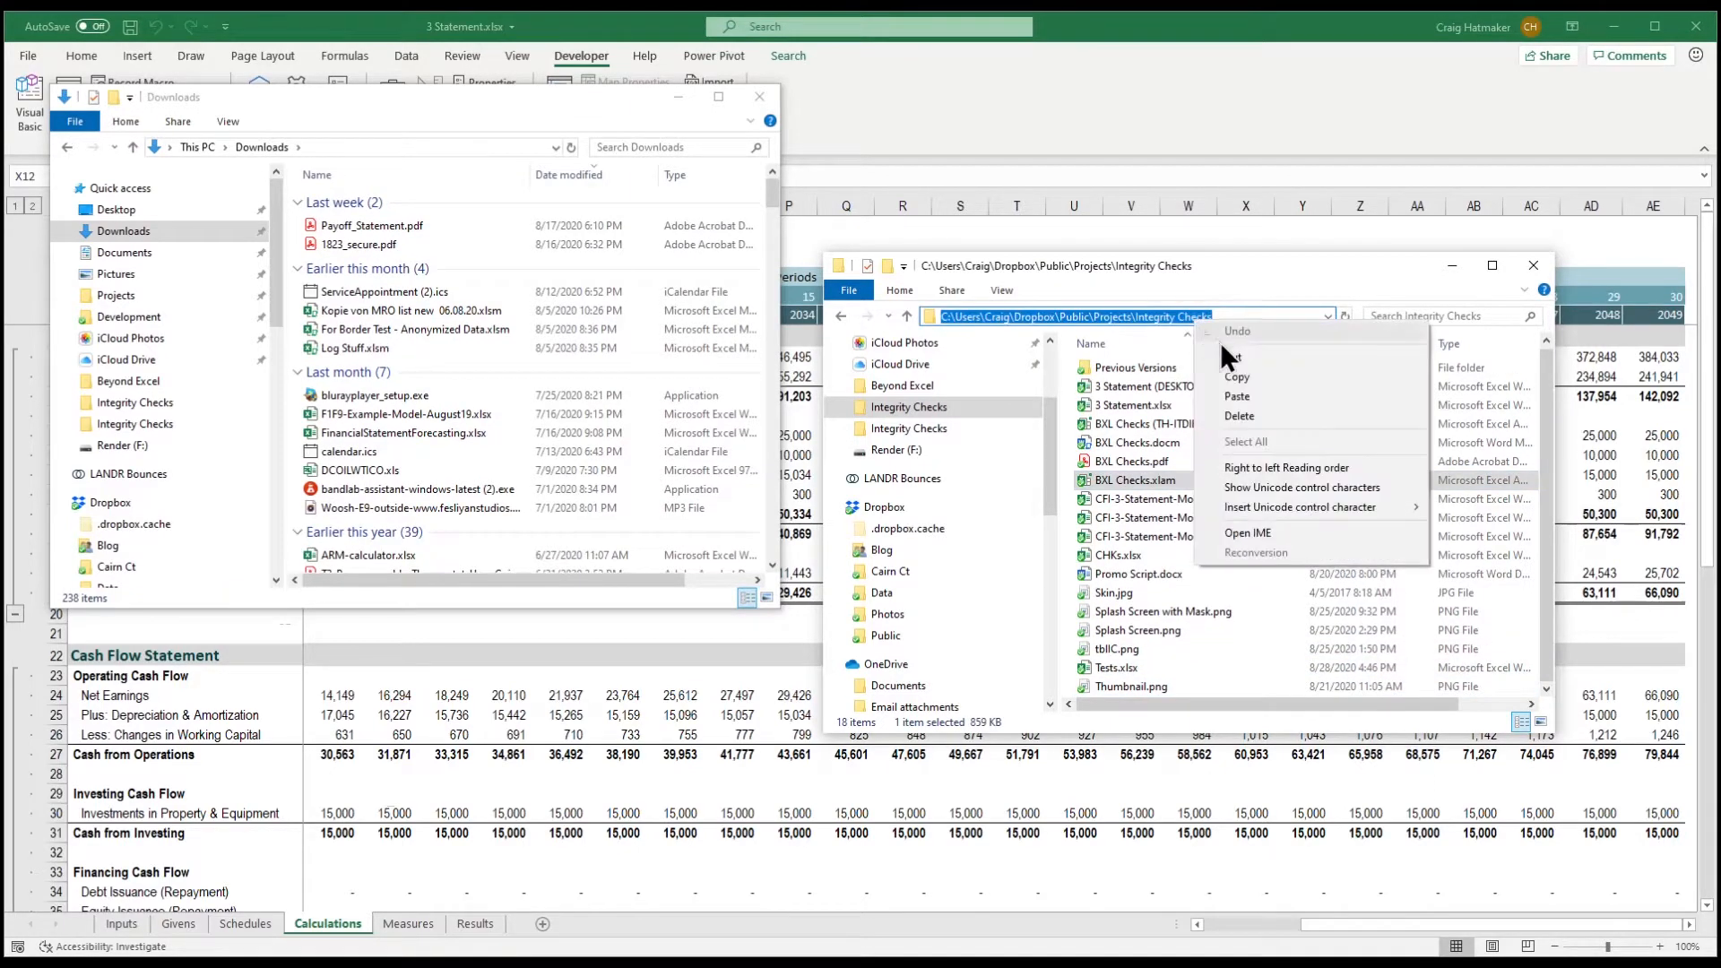
click(1222, 373)
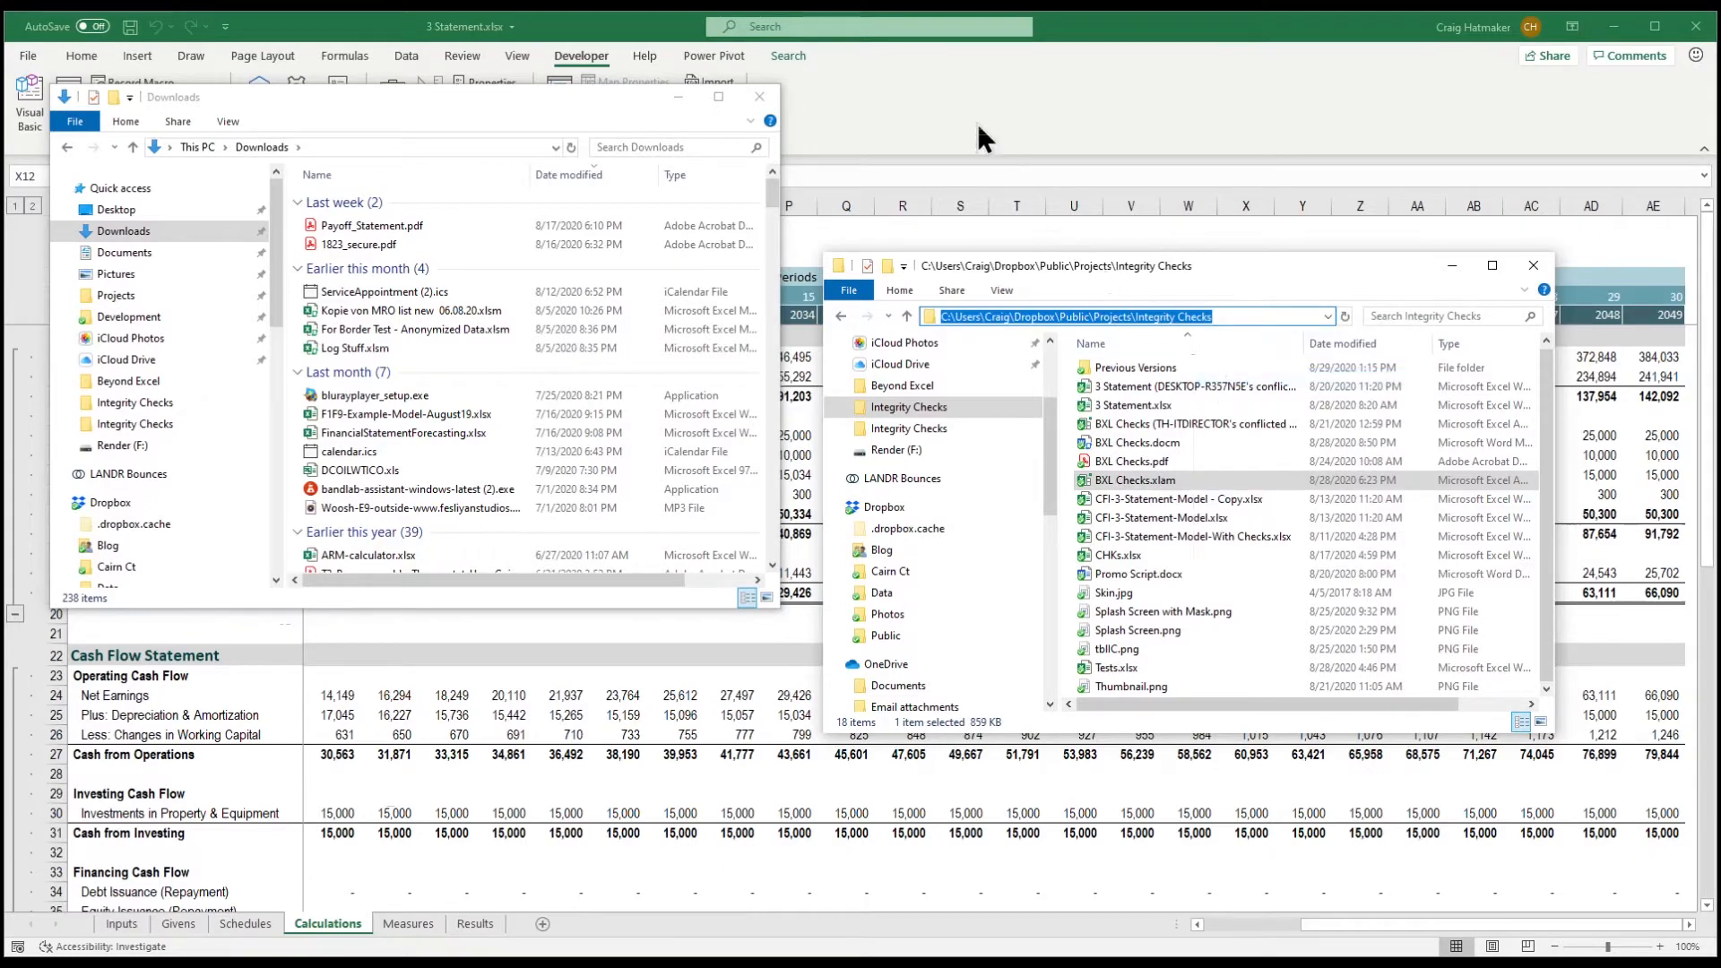
Switch to Excel and open the file browser of the Excel add-ins manager
click(486, 54)
click(40, 56)
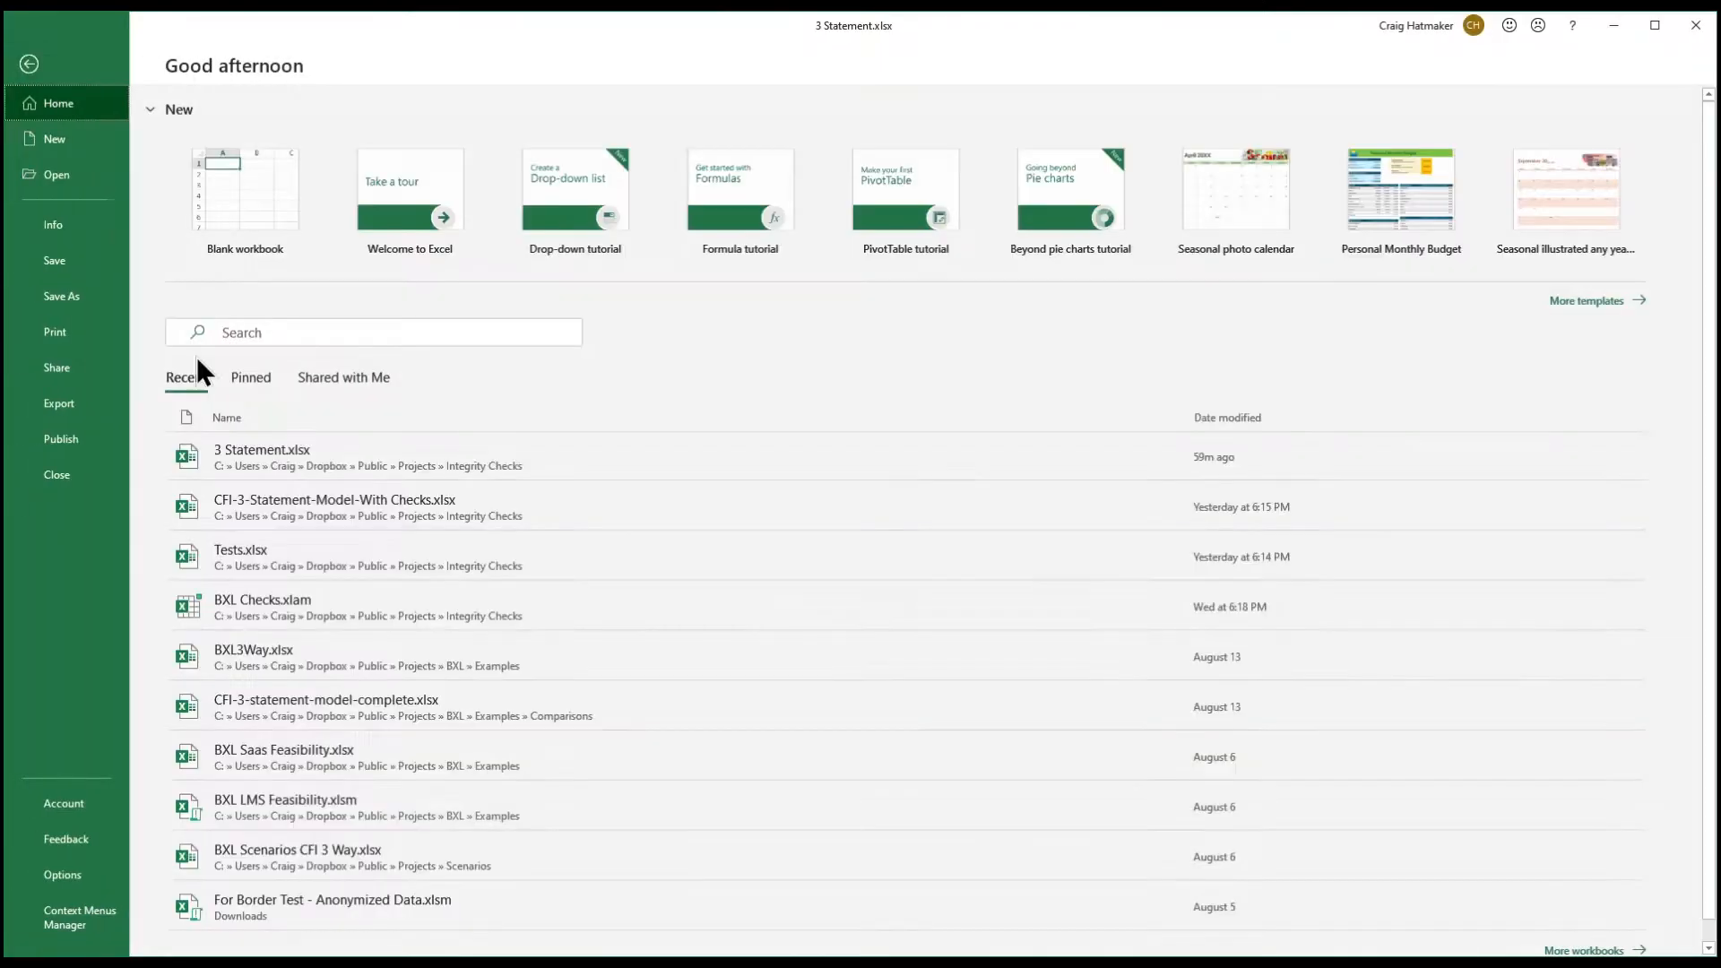
click(62, 874)
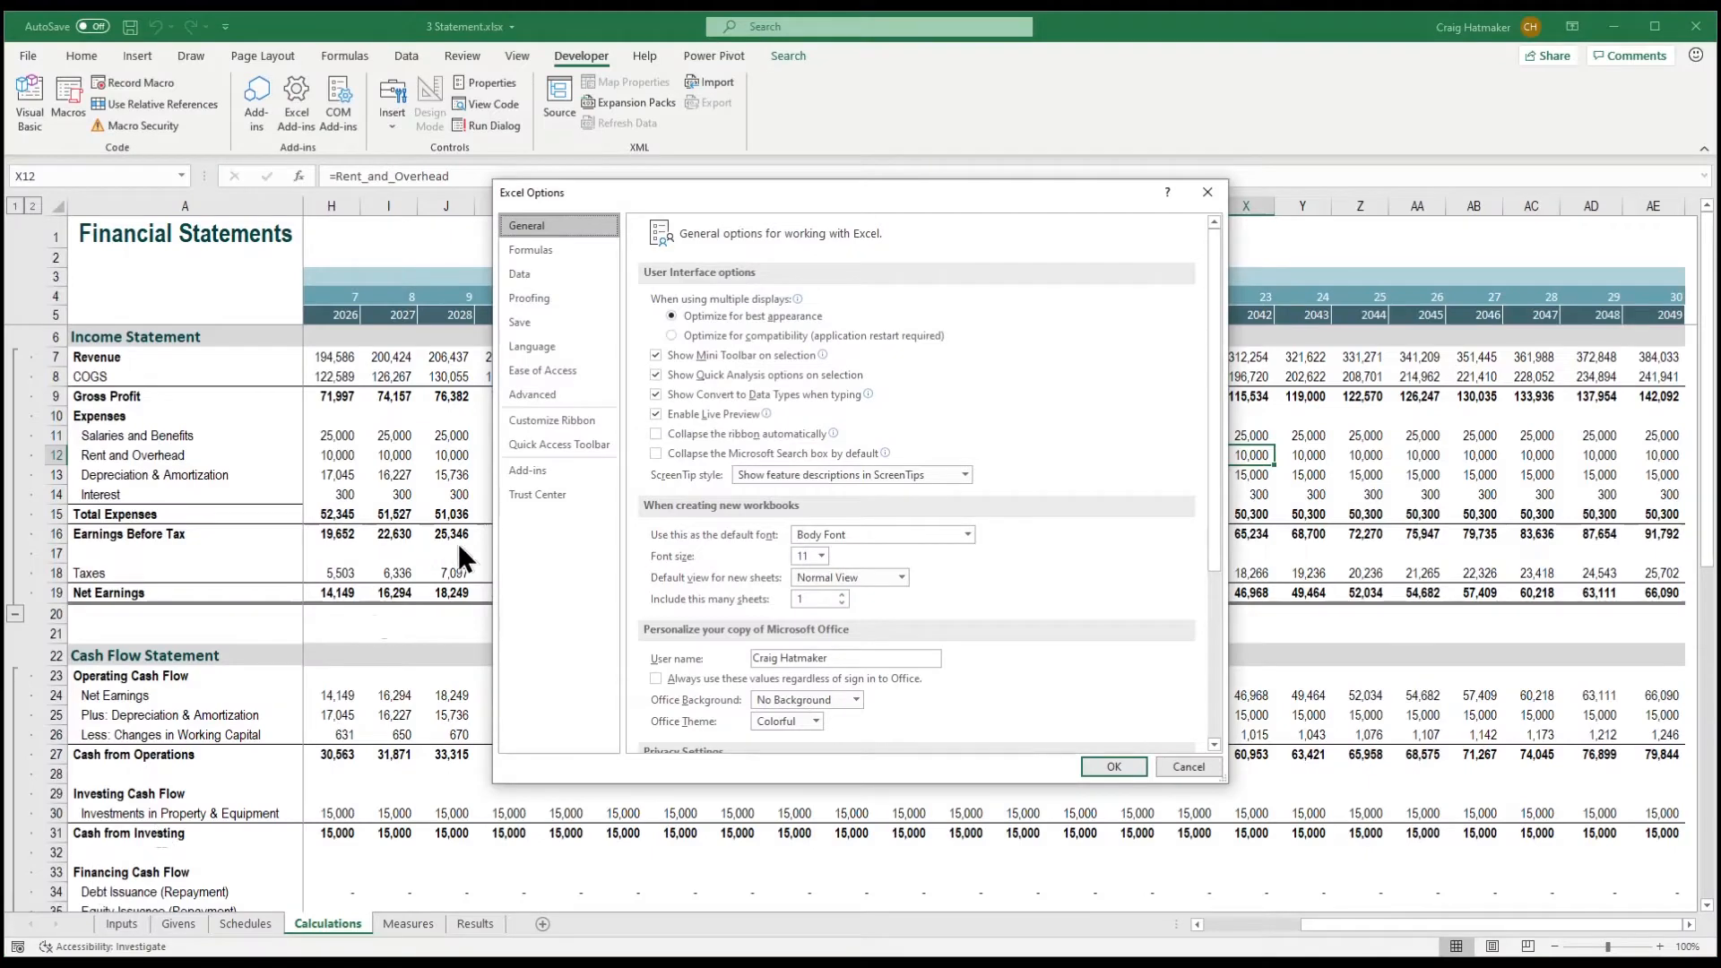
click(525, 472)
click(868, 730)
click(1273, 499)
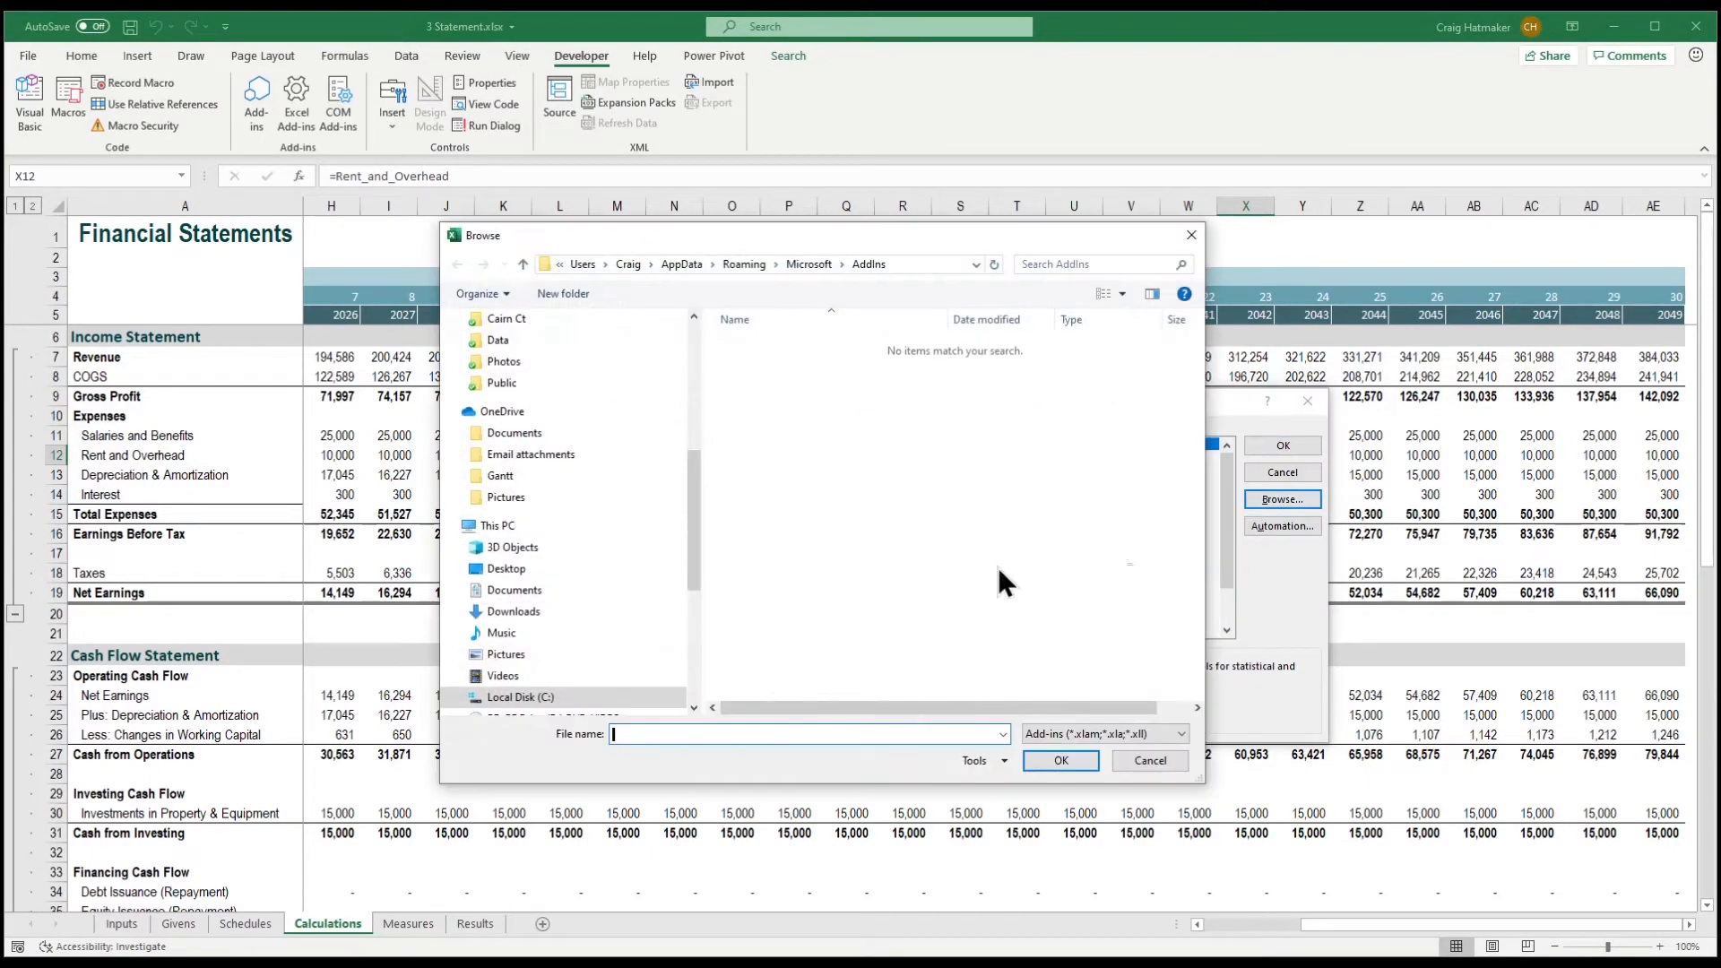
Load BXL Checks.xlam using the copied Integrity Checks folder path and confirm the enabled add-in
right_click(783, 733)
click(847, 804)
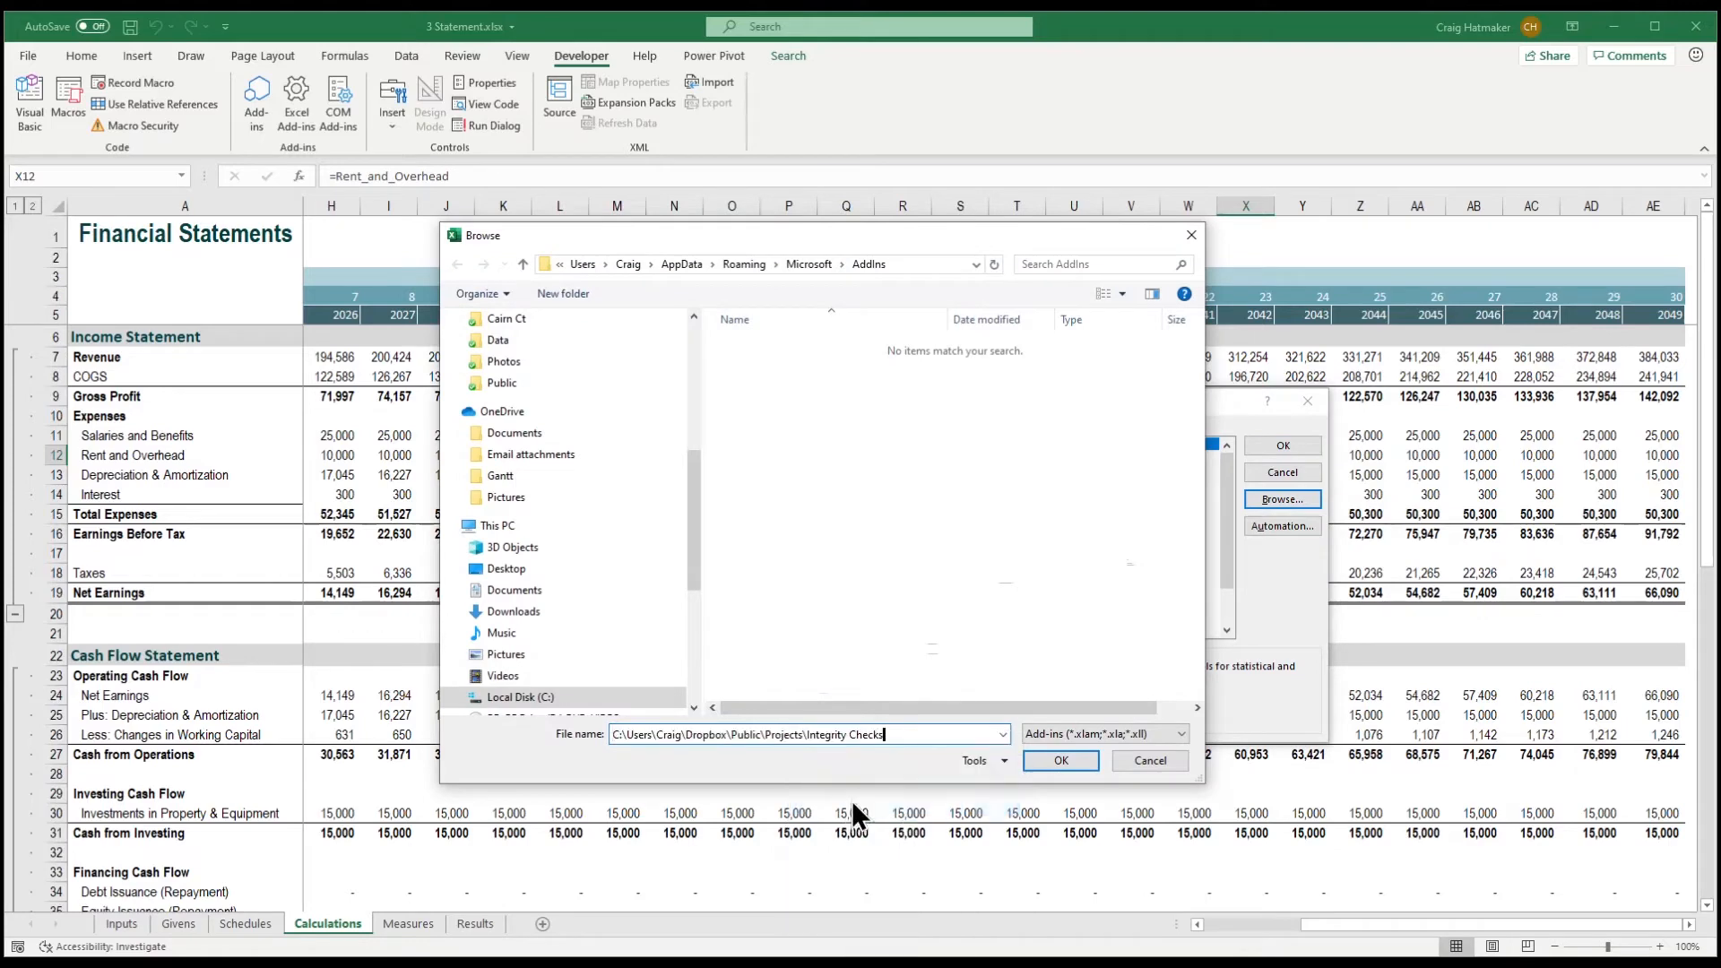
click(1084, 762)
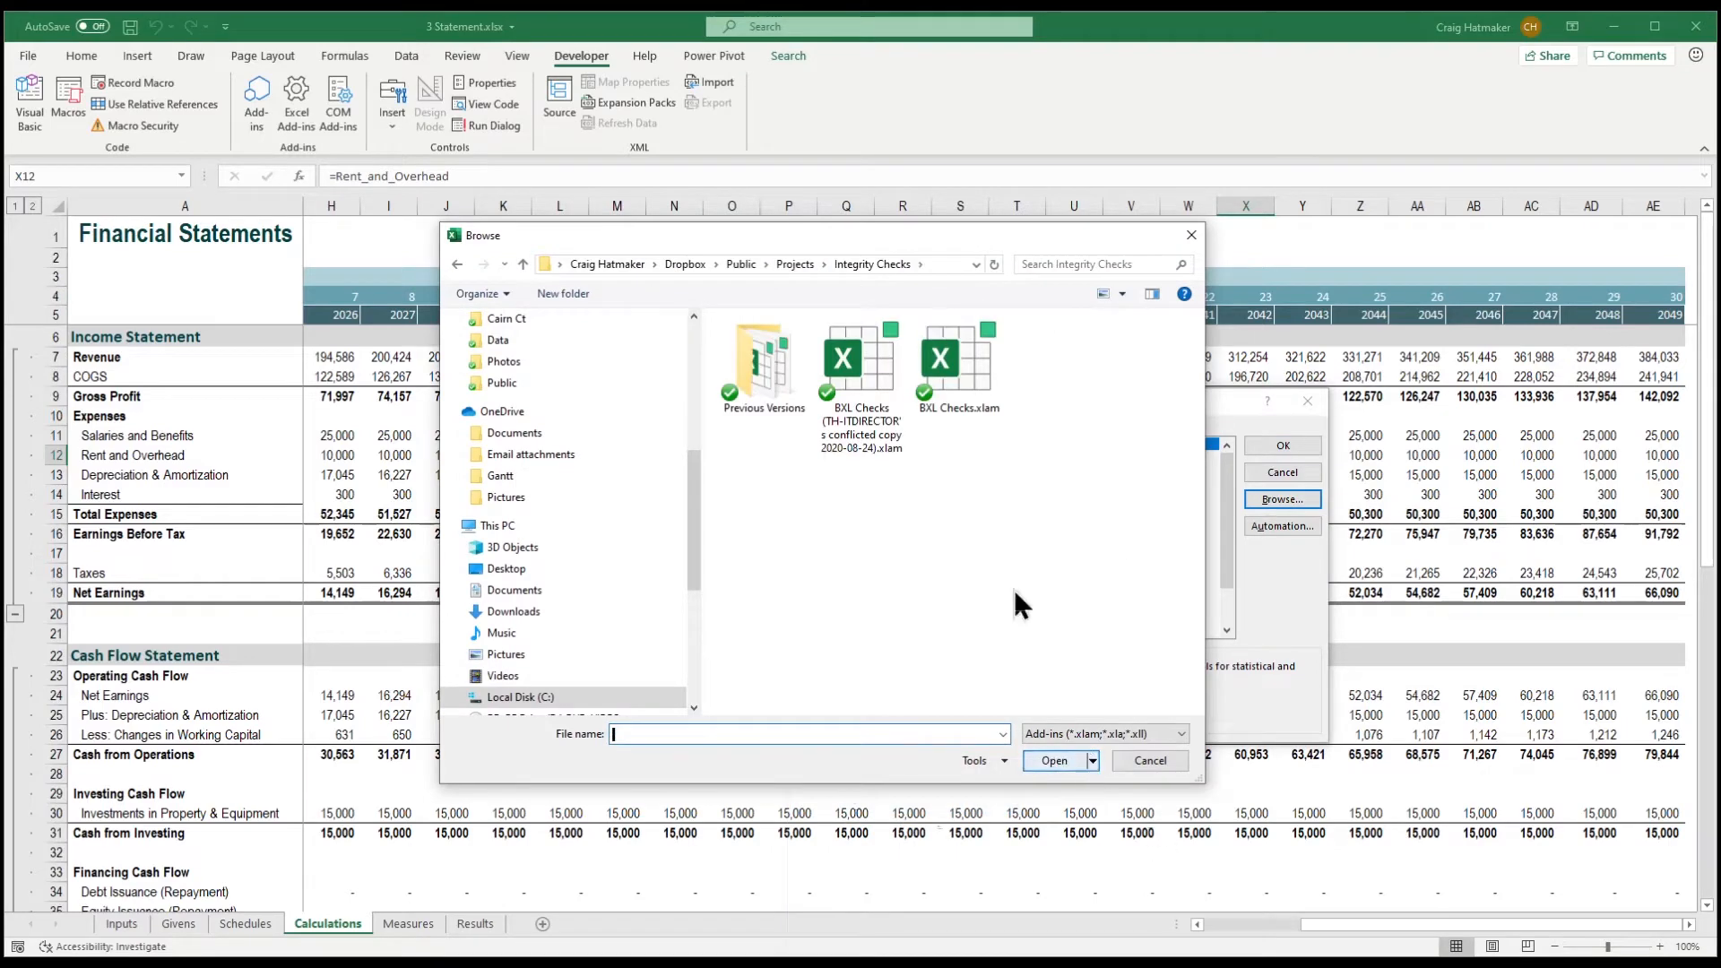
click(960, 389)
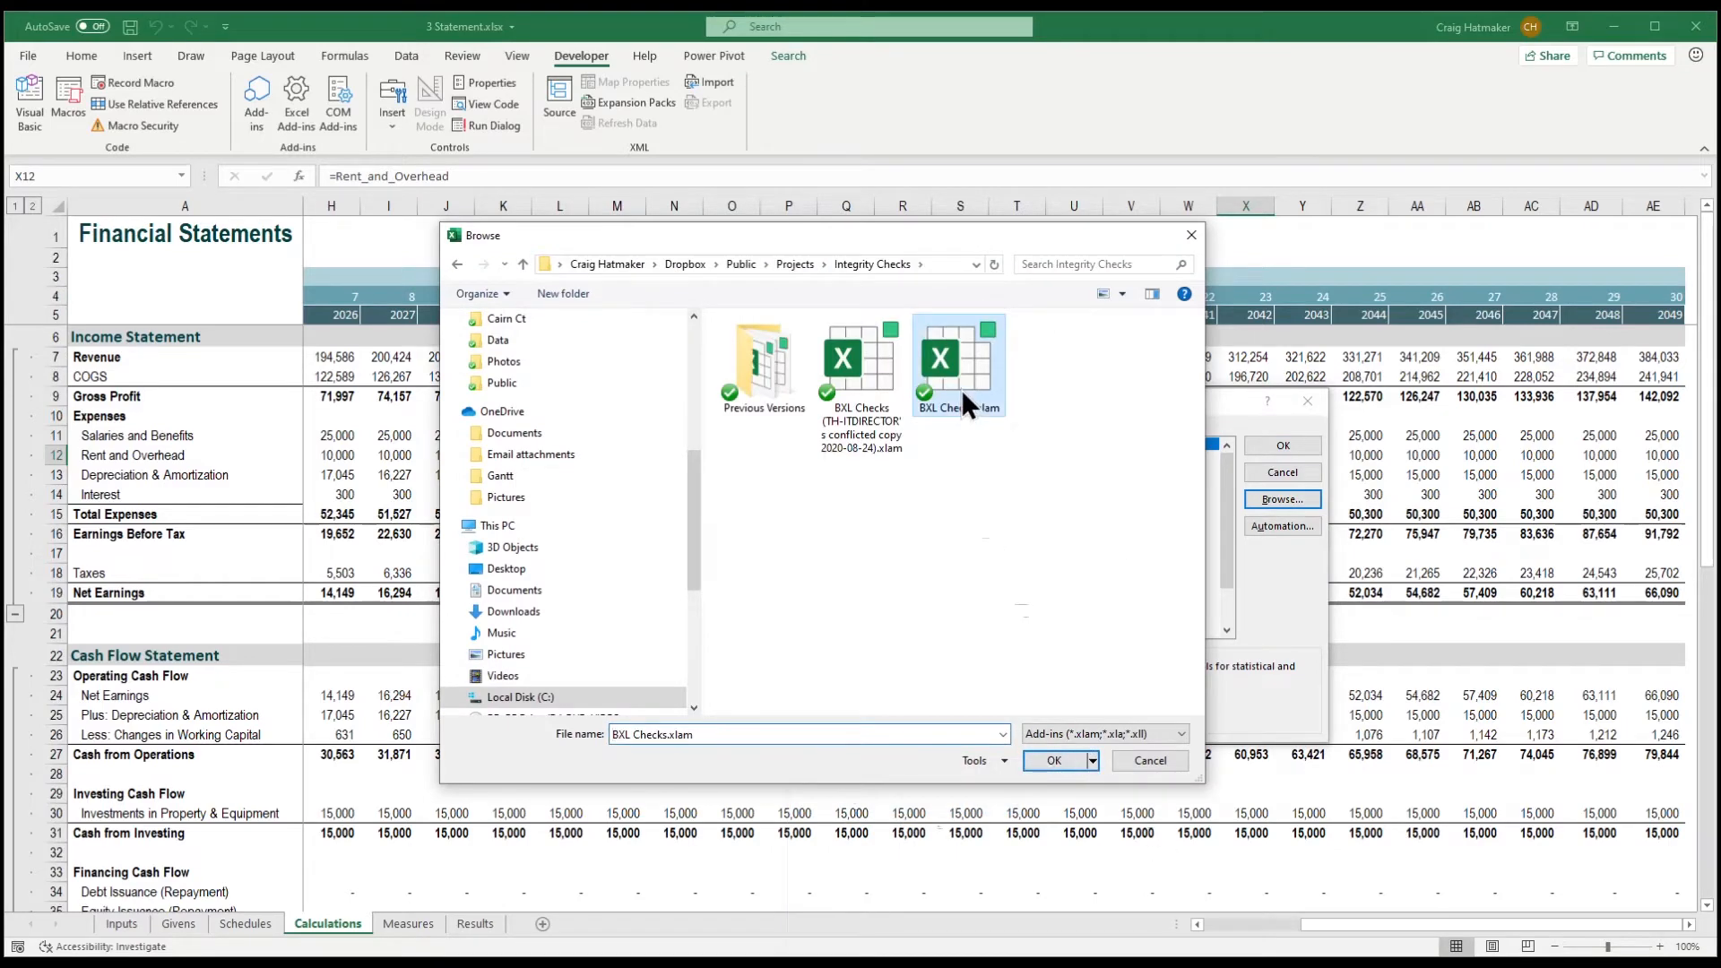
click(1064, 766)
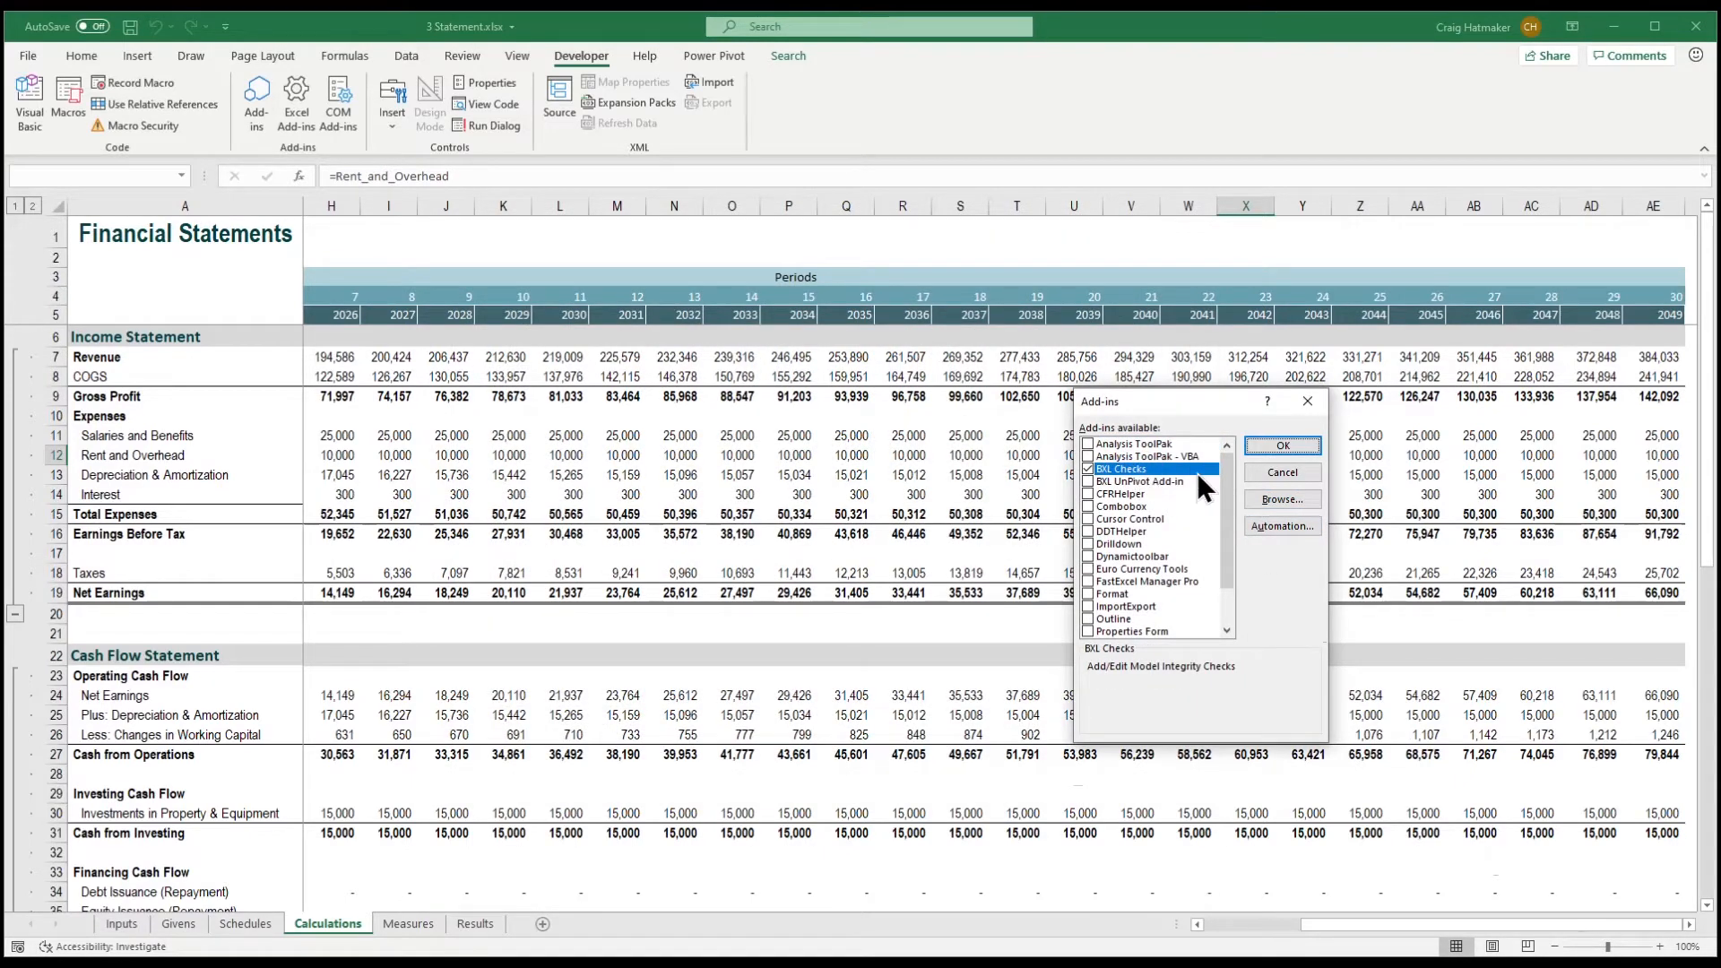
click(1261, 445)
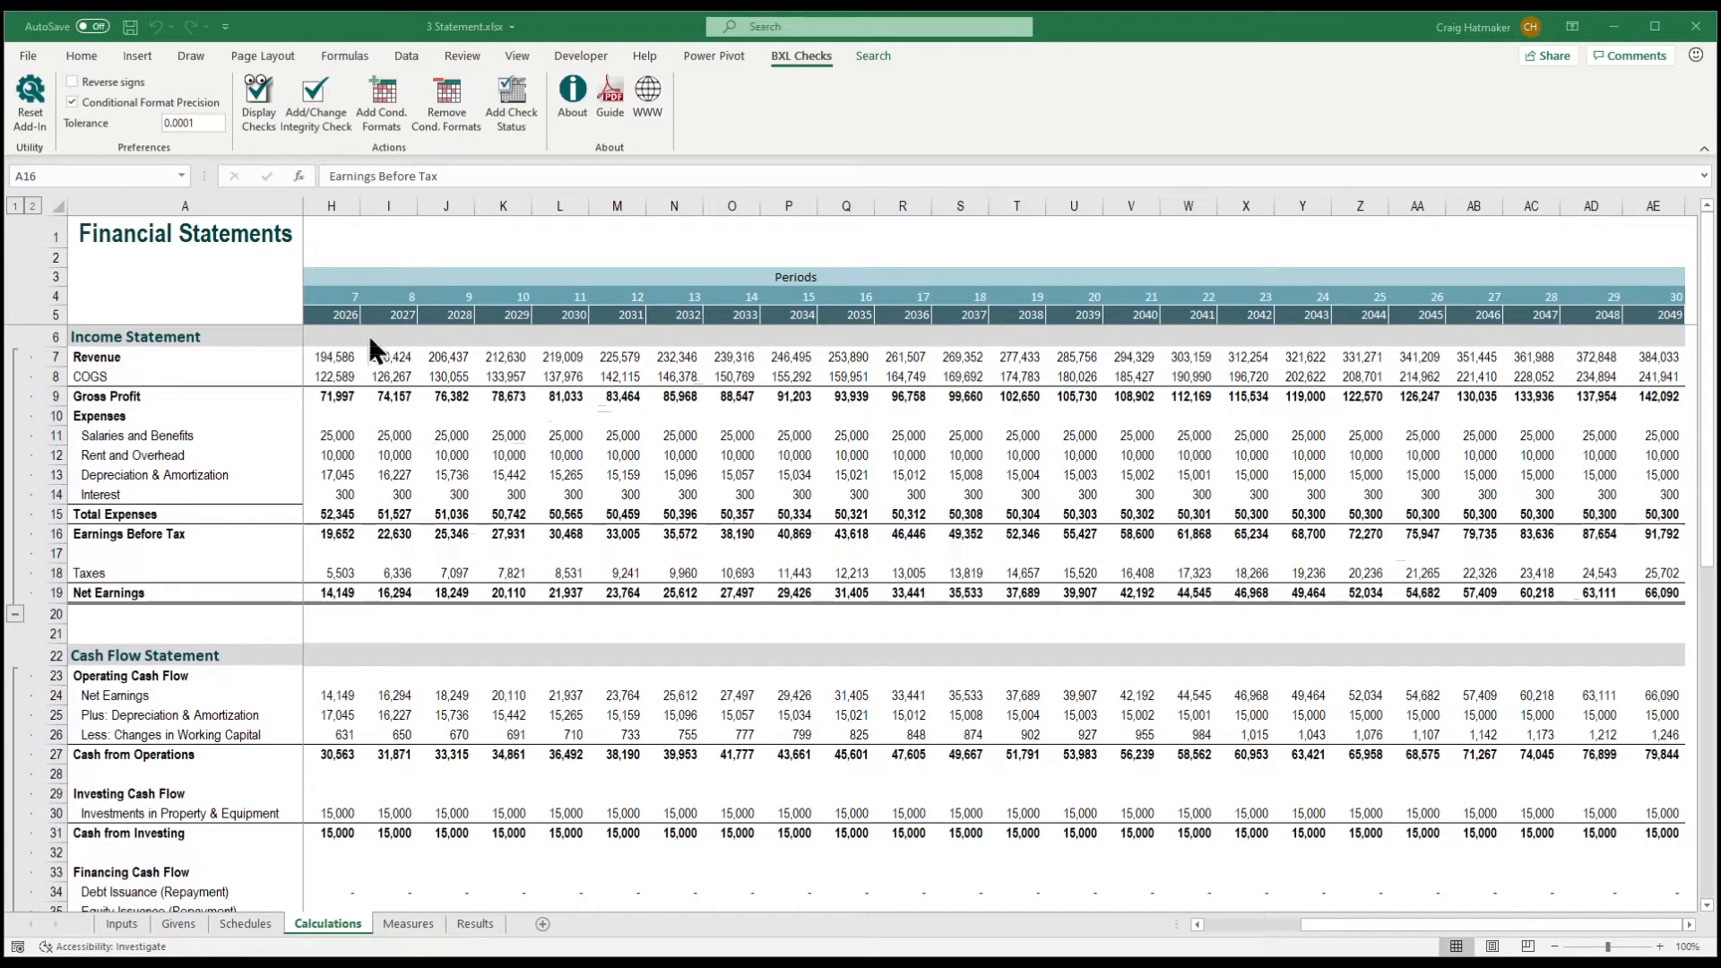
Start a new integrity check and move the CHKs sheet between Measures and Results
click(309, 95)
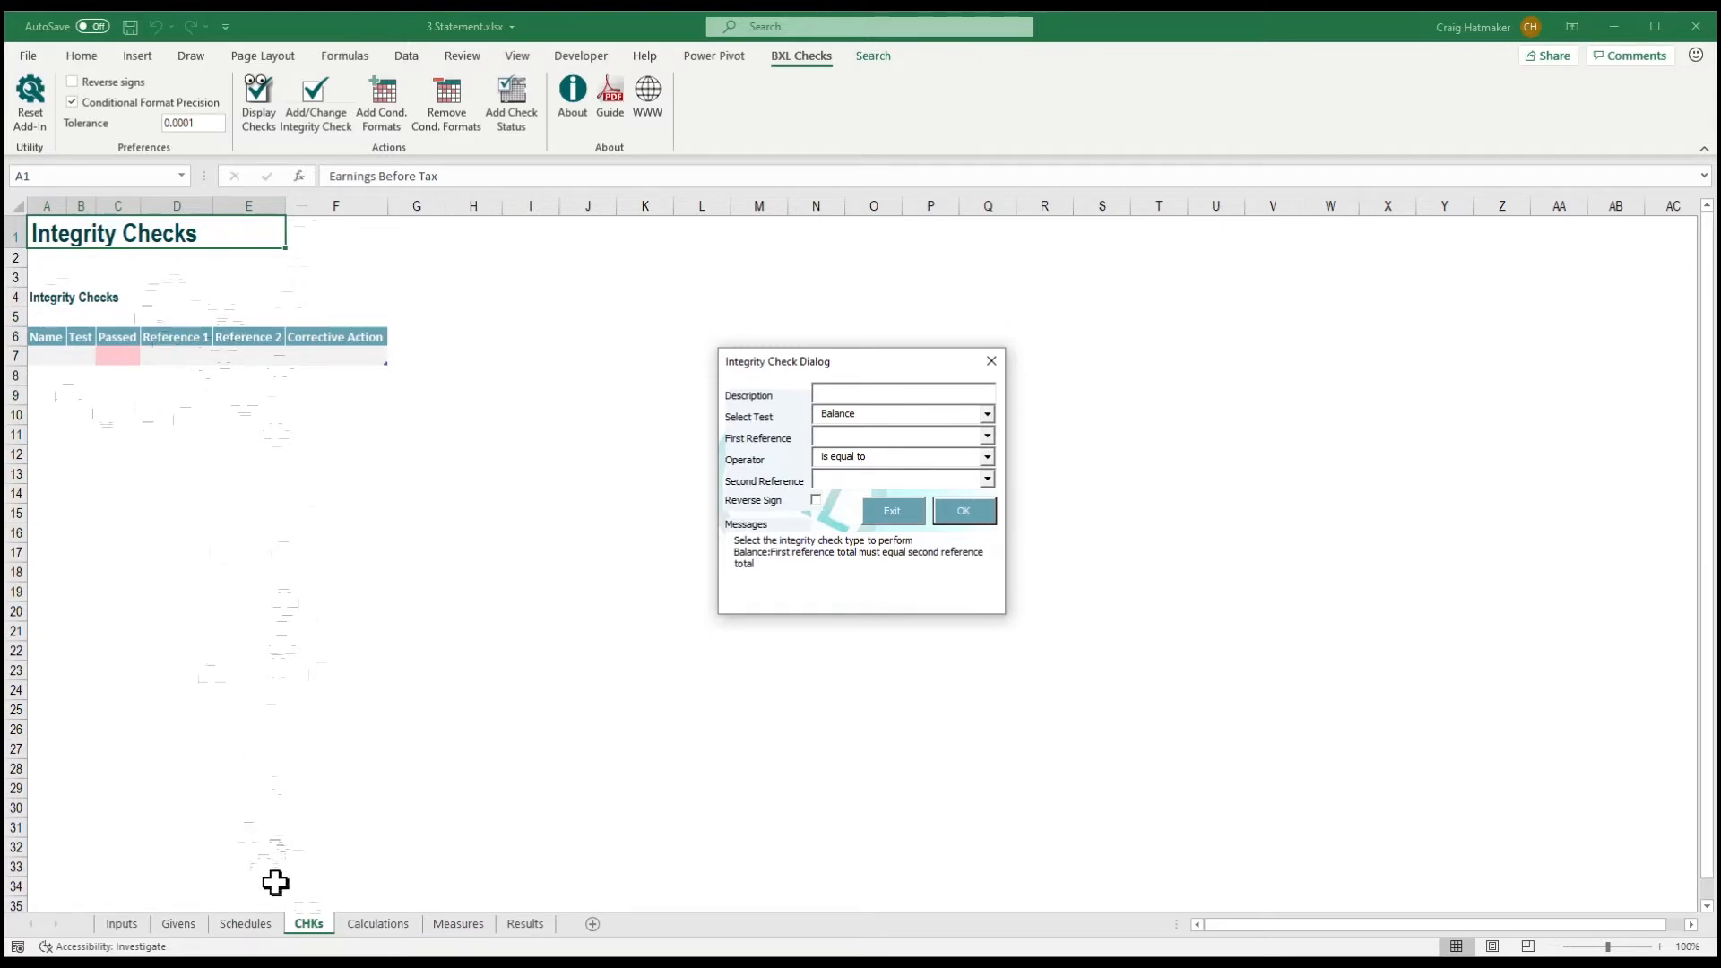
click(321, 918)
drag(321, 917, 498, 929)
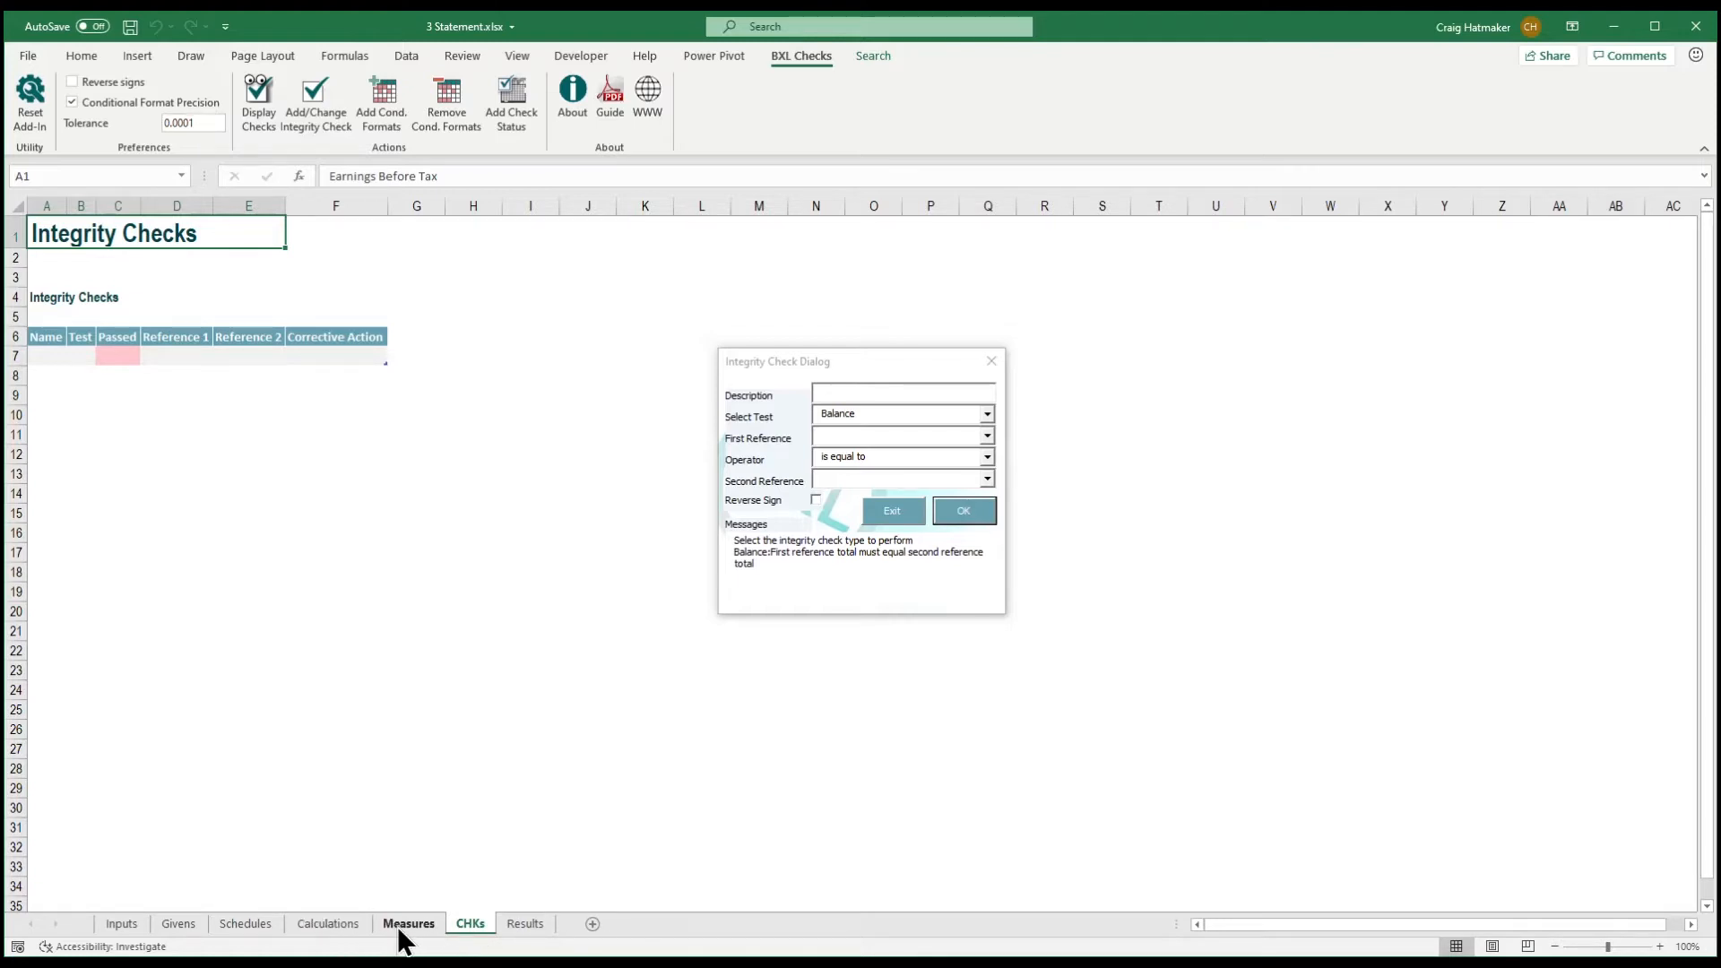
With the Calculations sheet showing, describe the check as "Earnings Before Tax Block" and set its test to No Errors
click(338, 929)
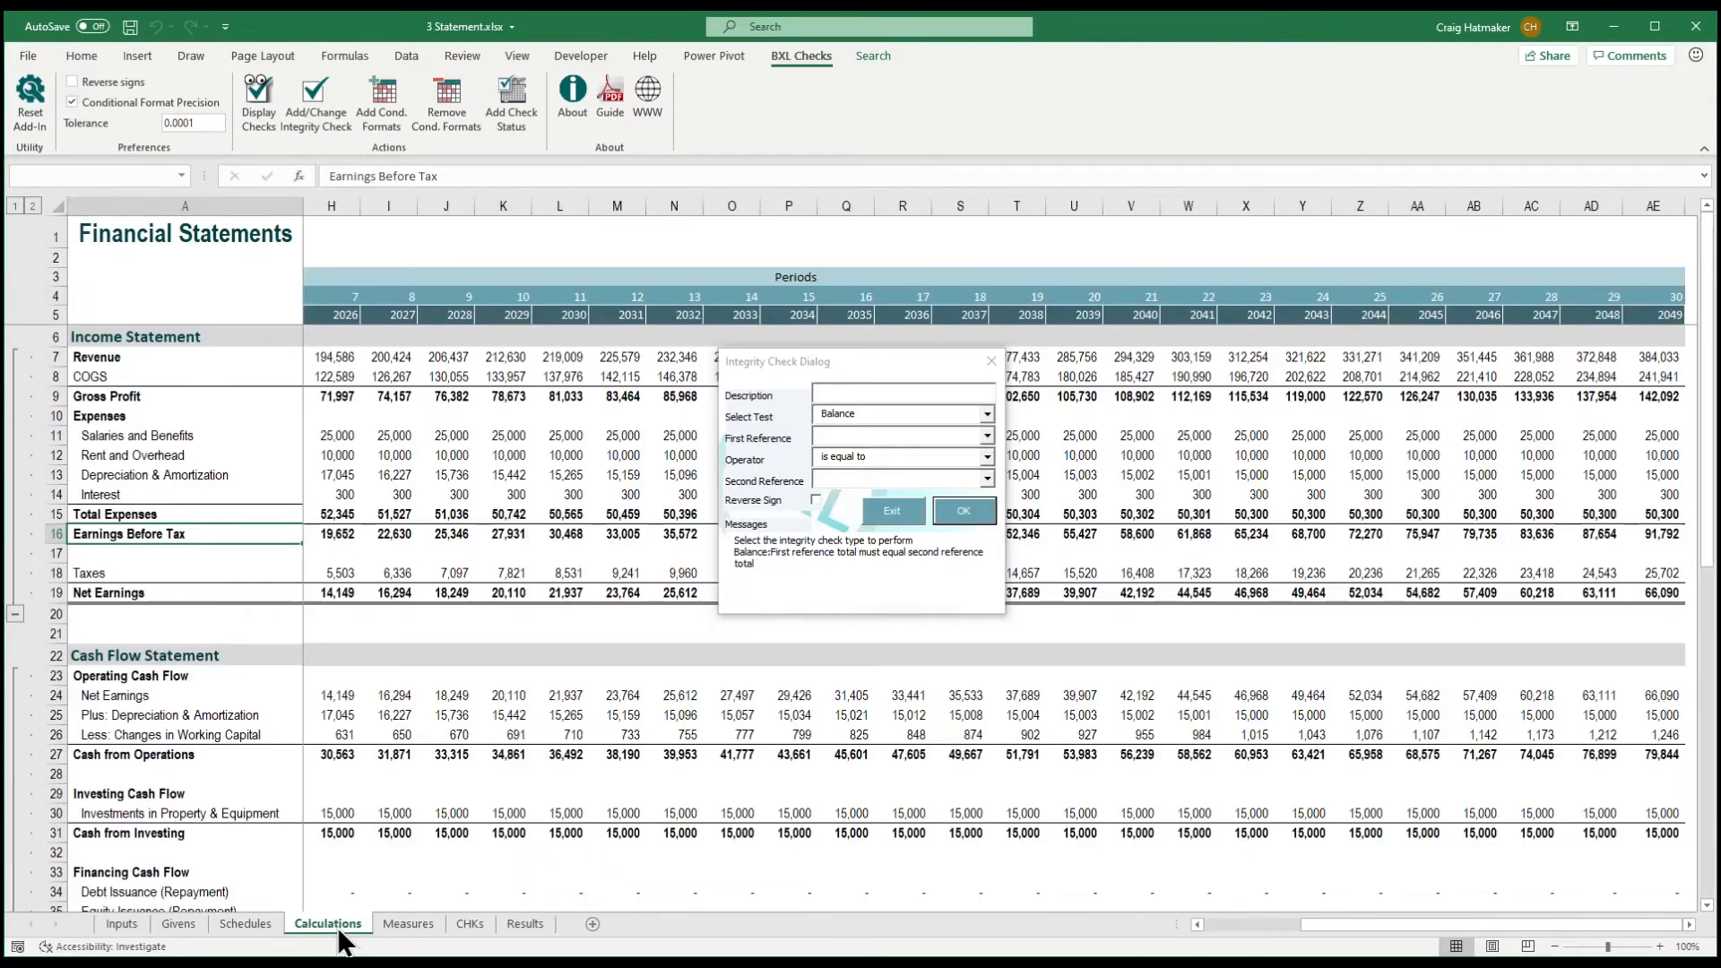
text(Earnings Before Tax Block)
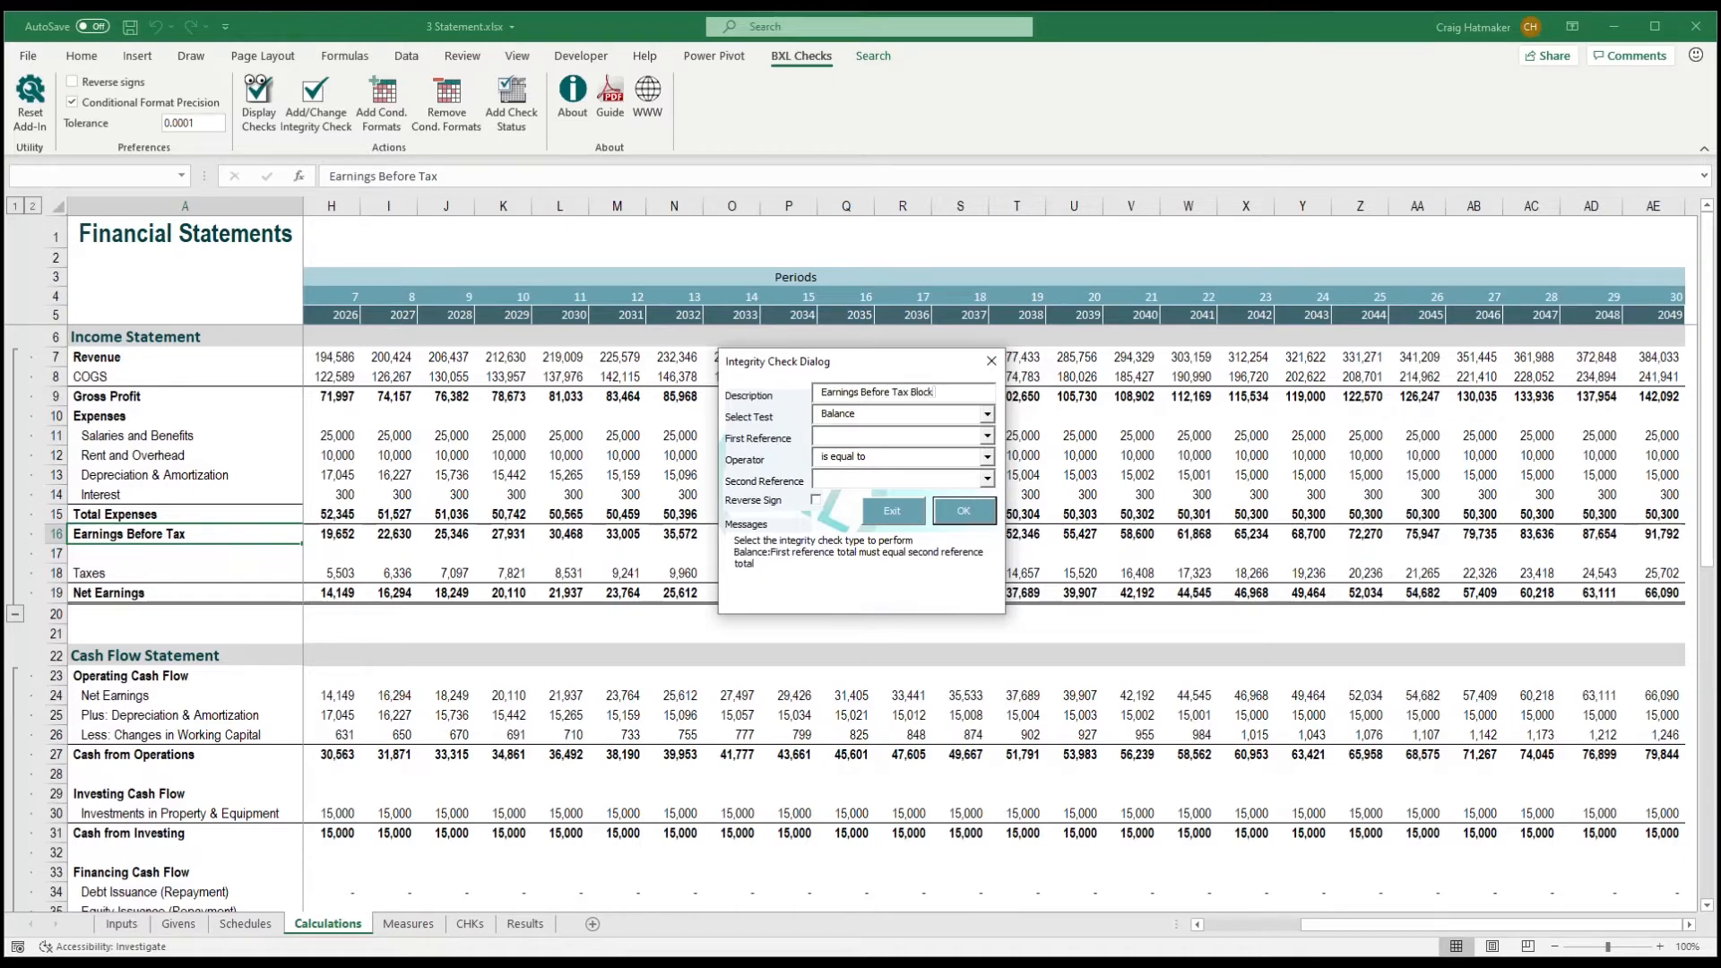
text(.)
key(BackSpace)
click(987, 414)
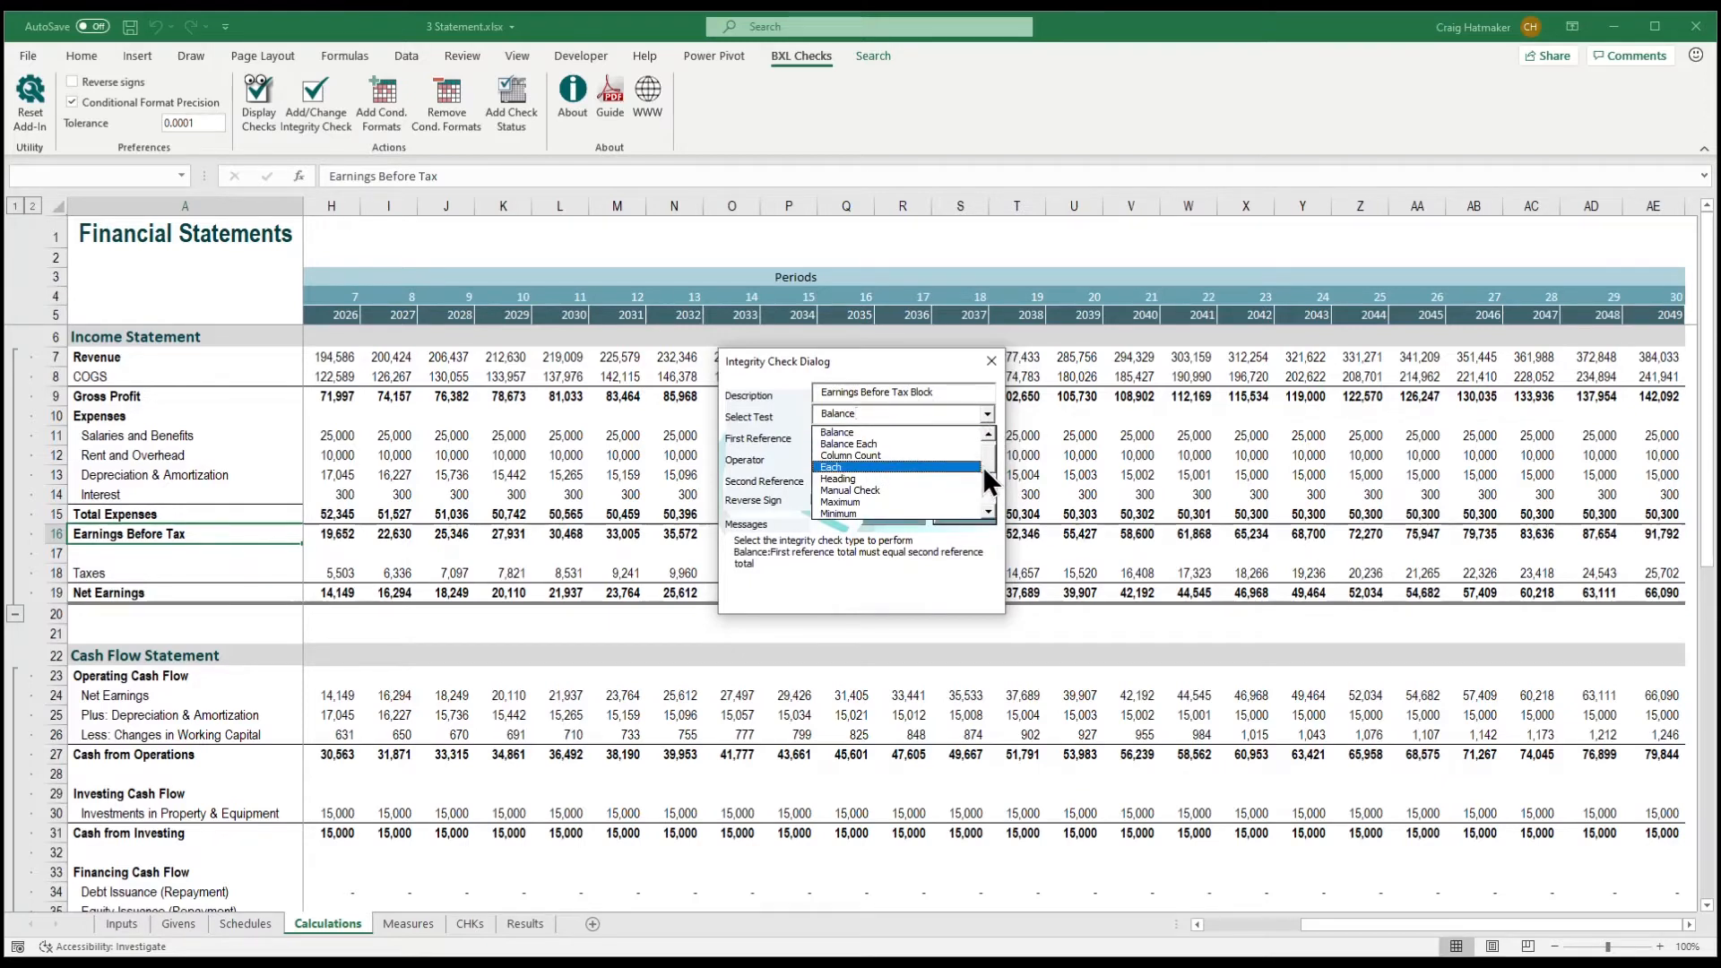
drag(986, 463, 987, 486)
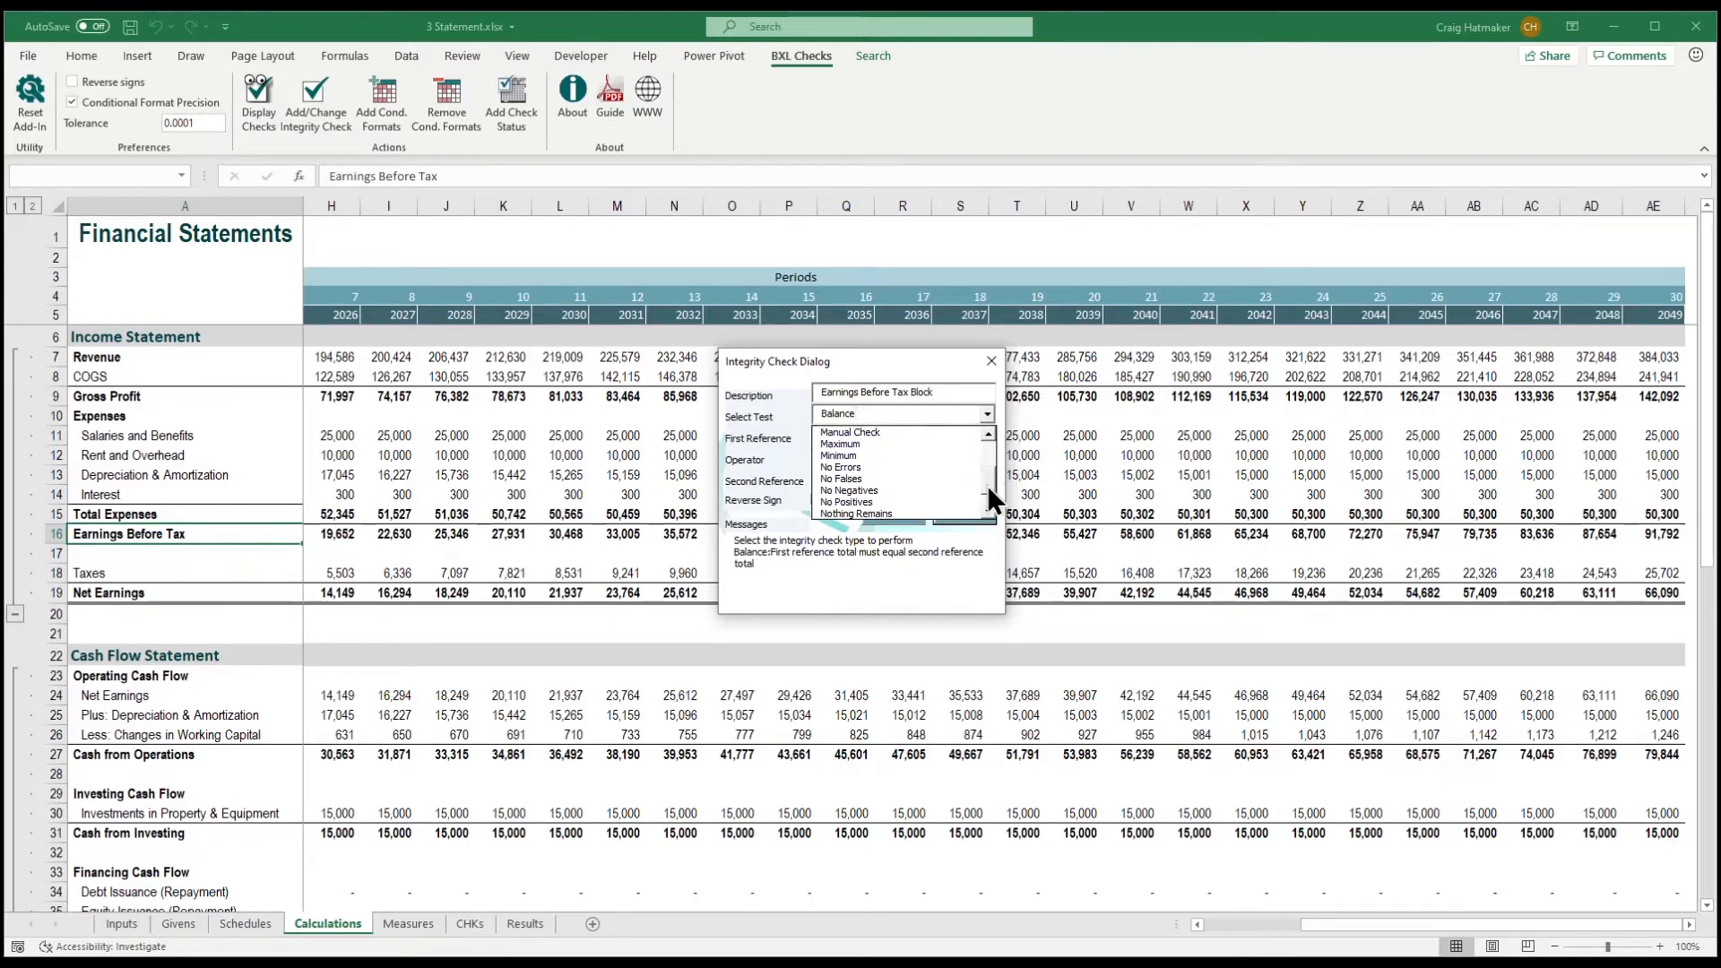
click(936, 470)
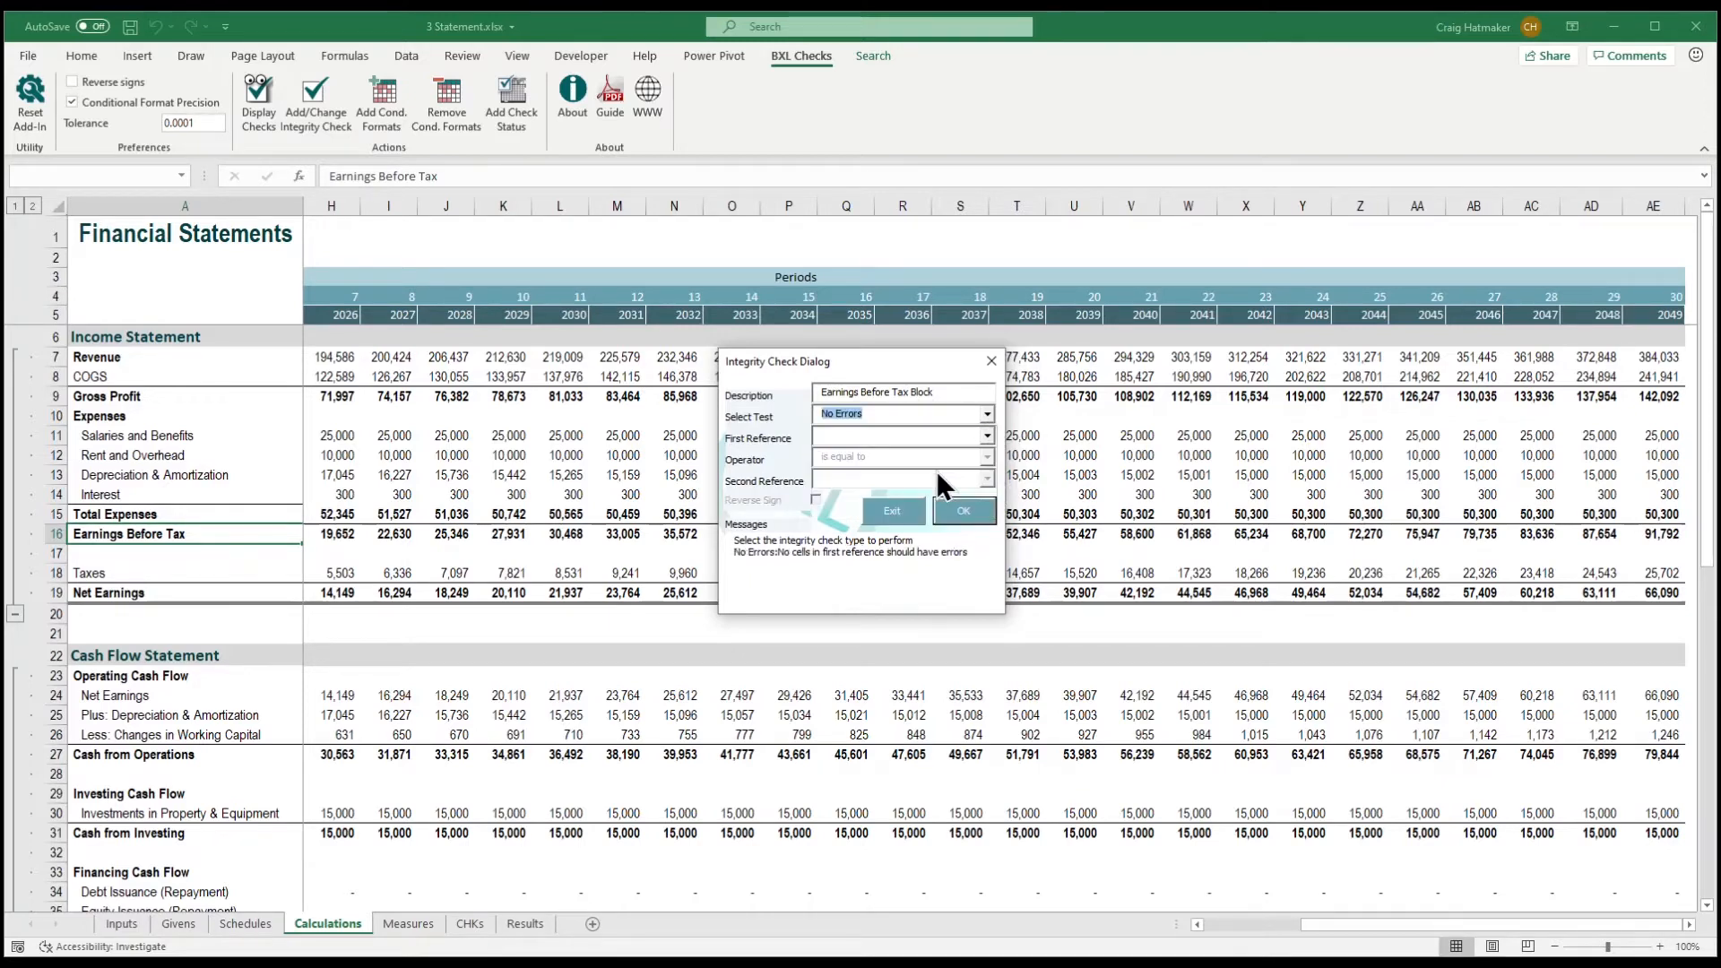
Set the check's first reference to B11:AE16 on the Calculations sheet and save the check
click(835, 437)
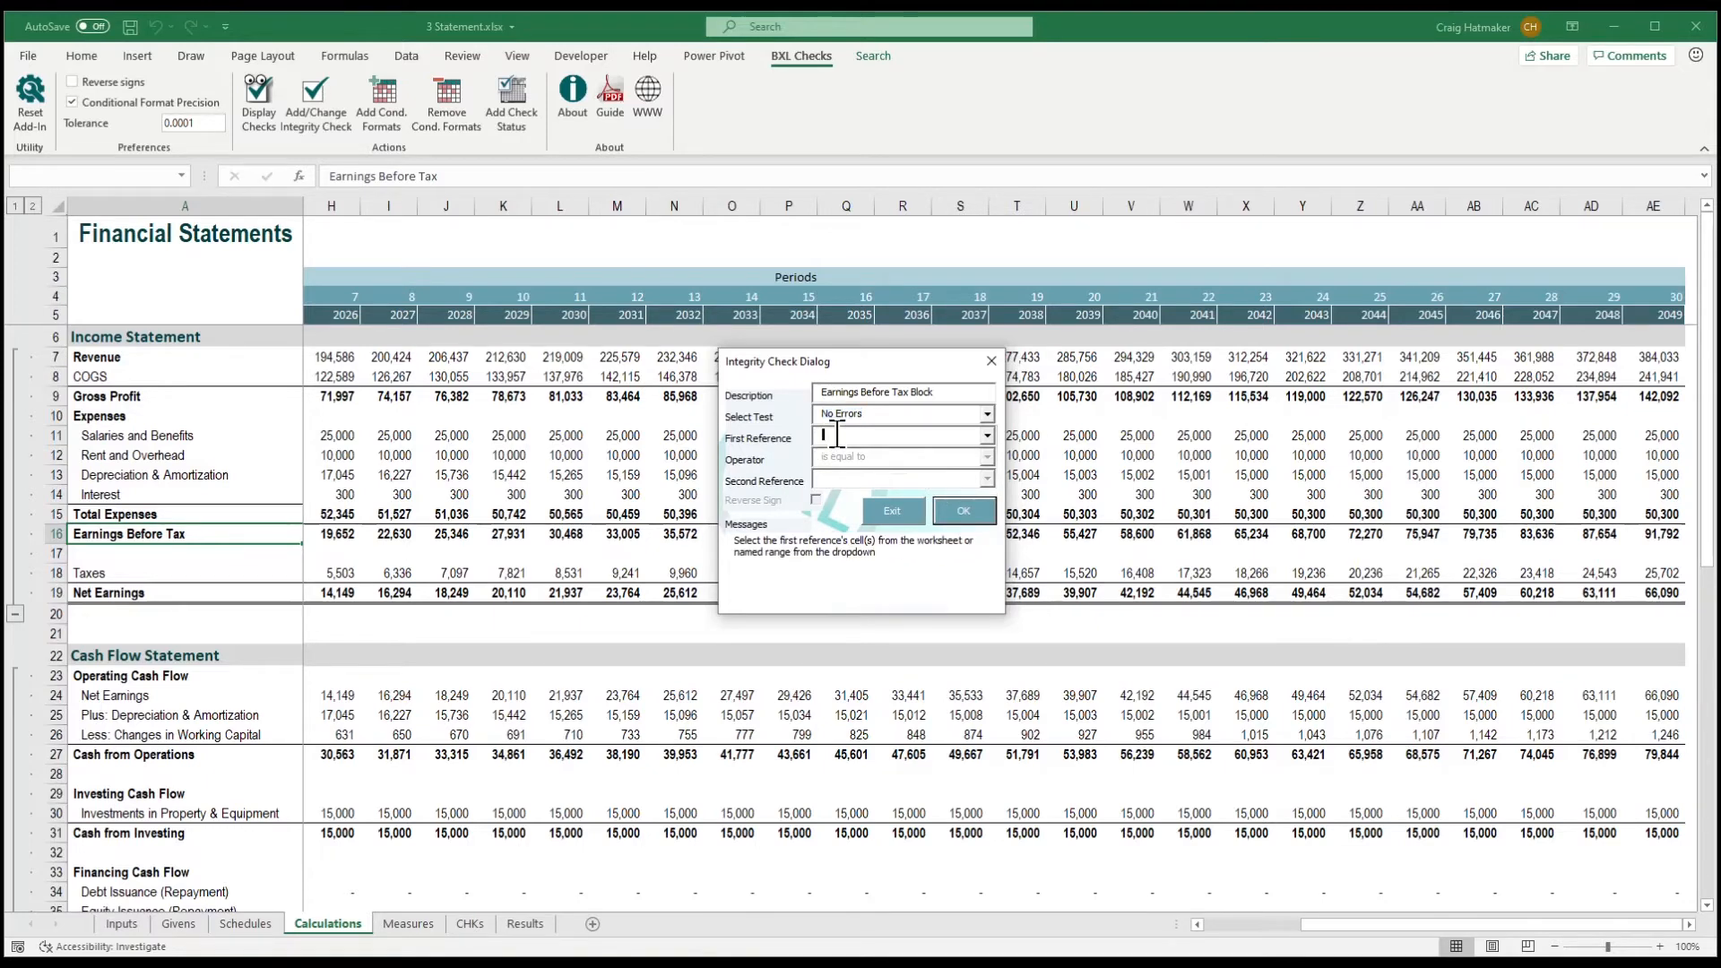
click(348, 453)
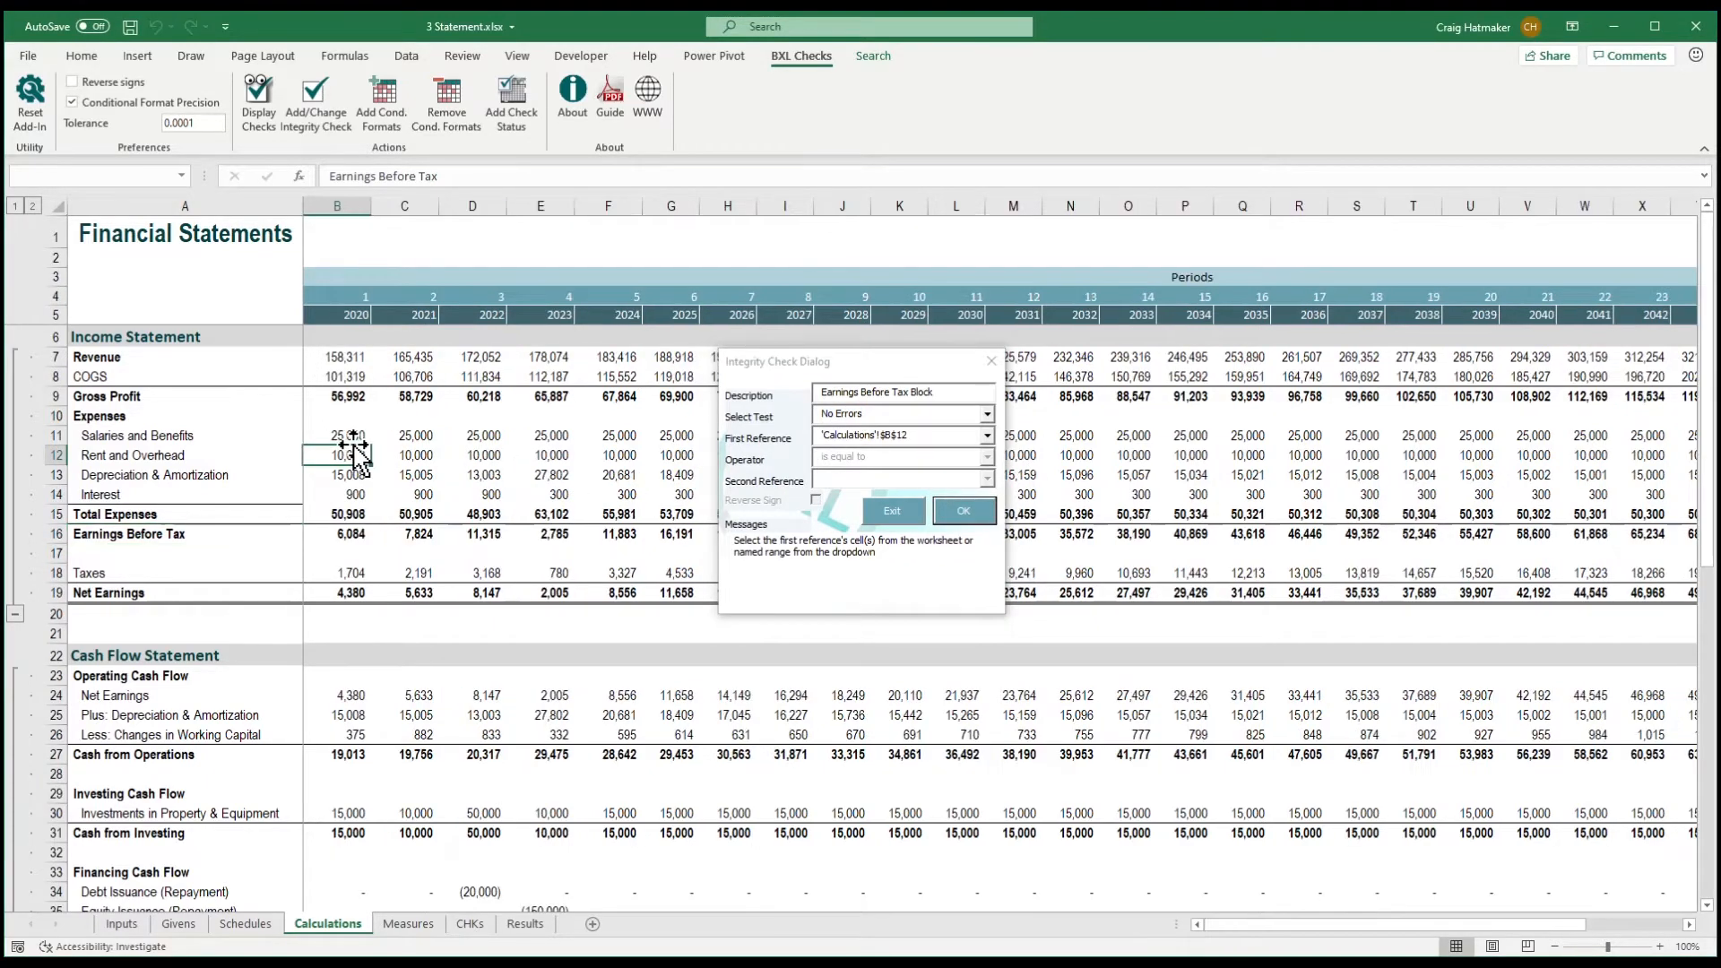
click(354, 437)
key(End)
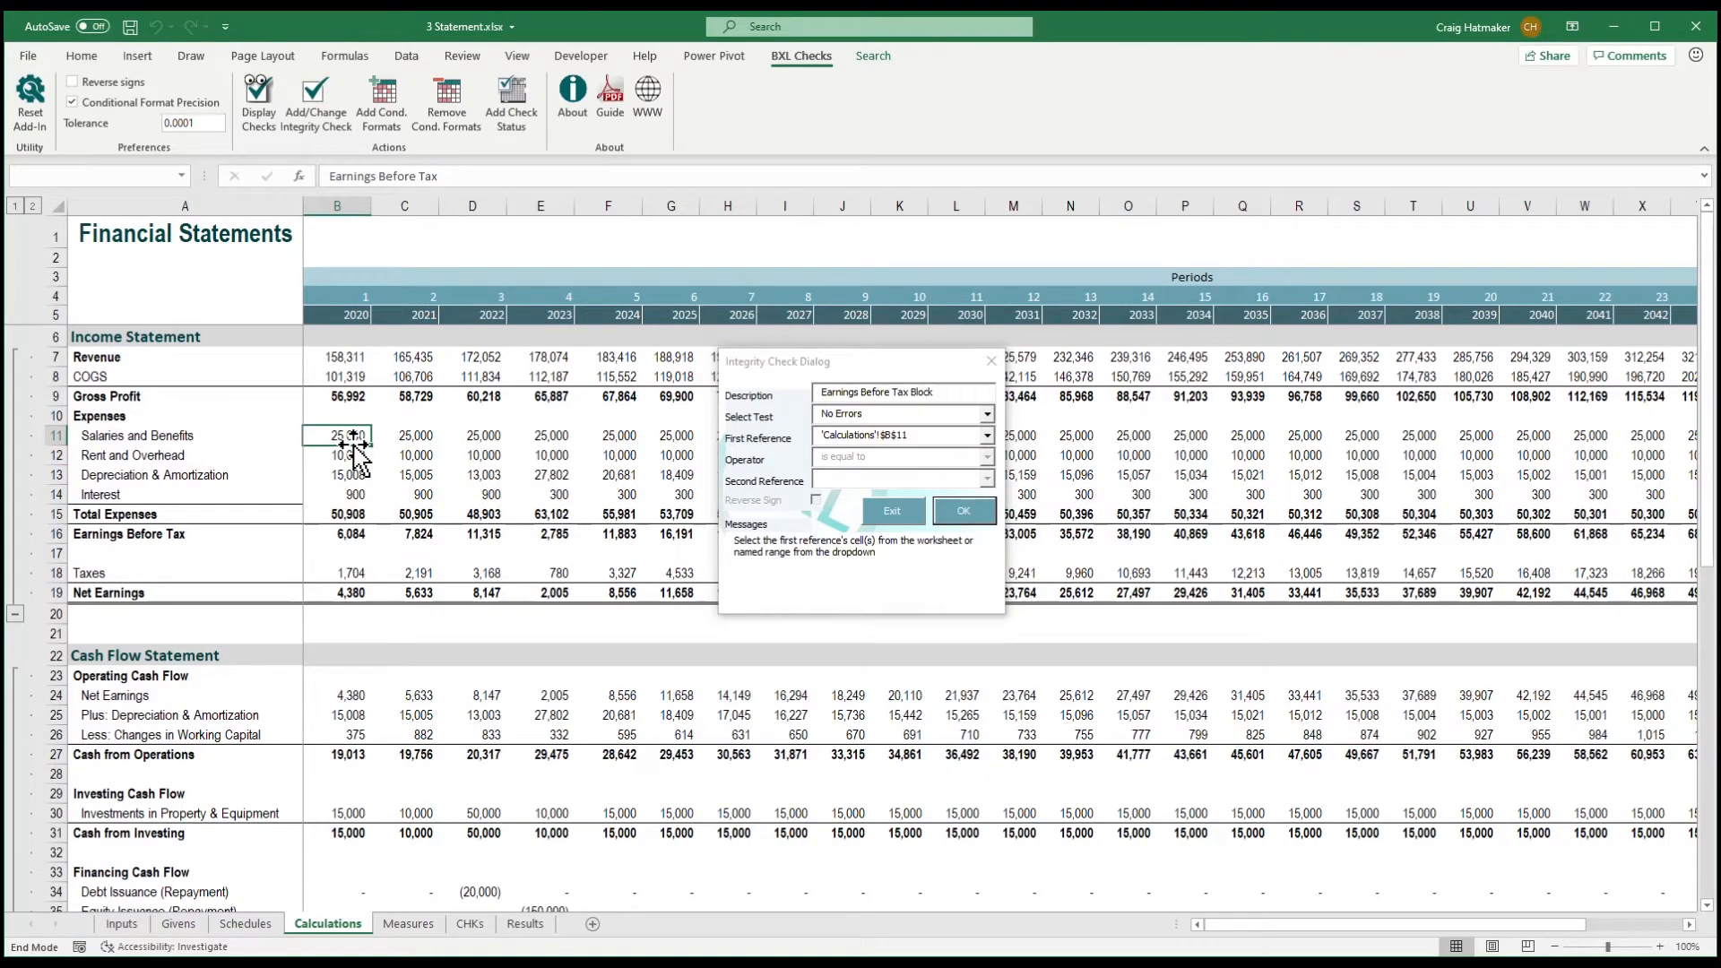
key(shift+Down)
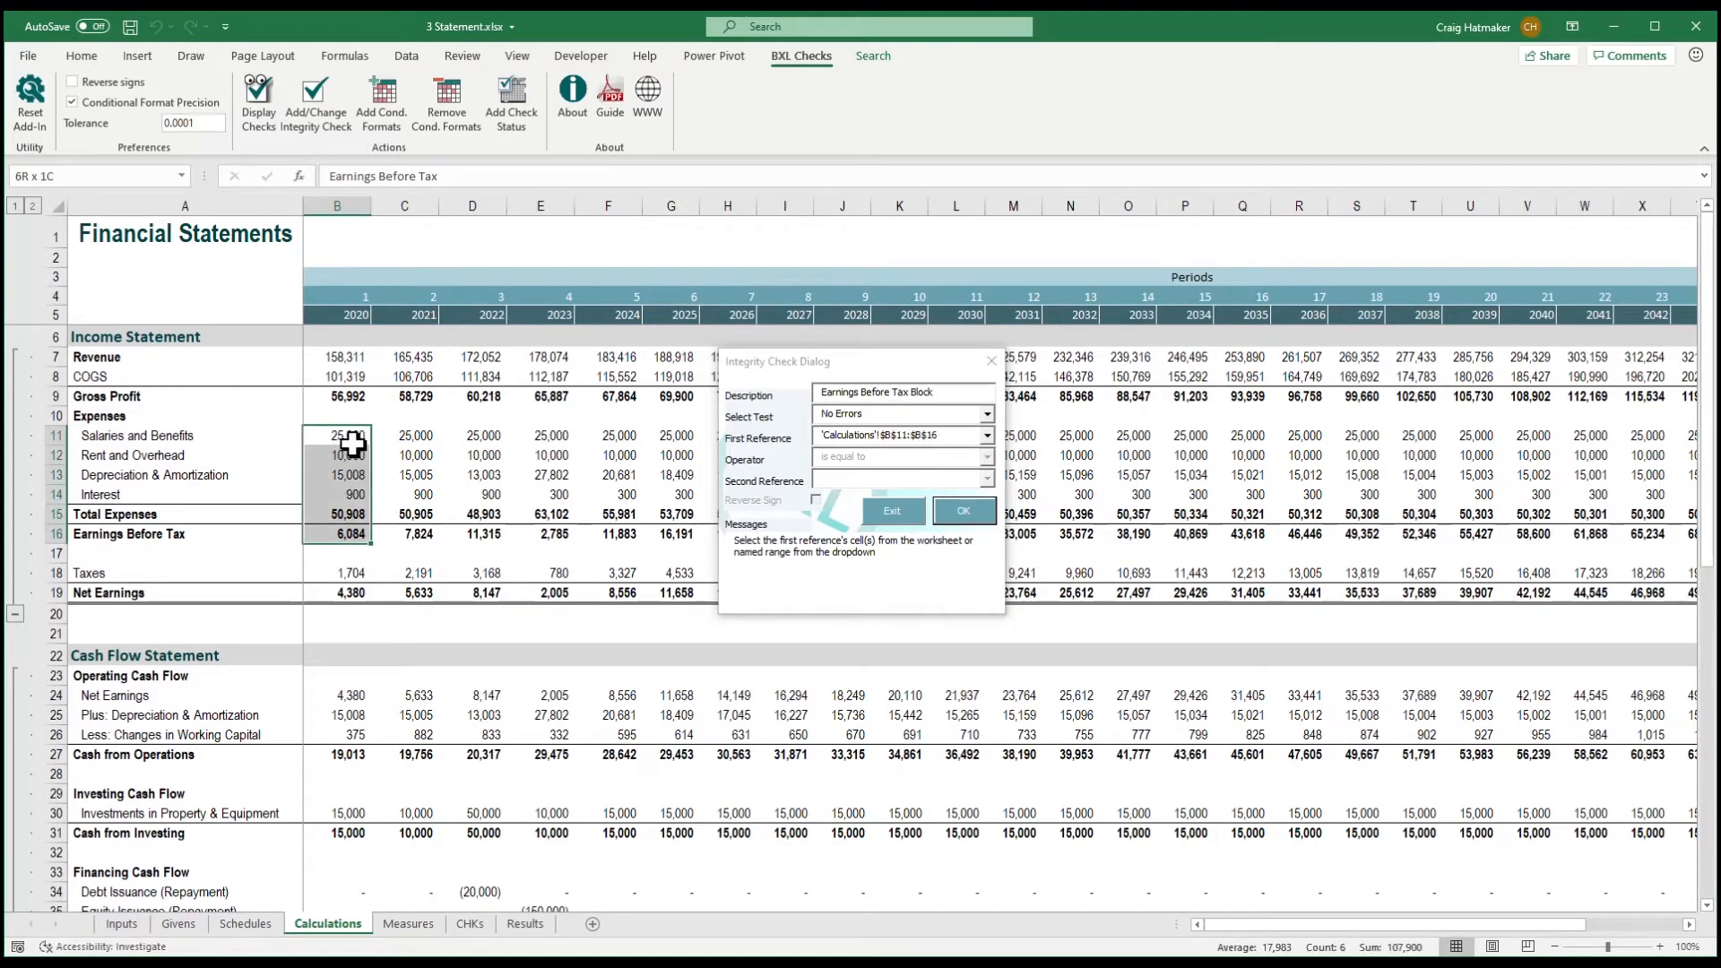
key(End)
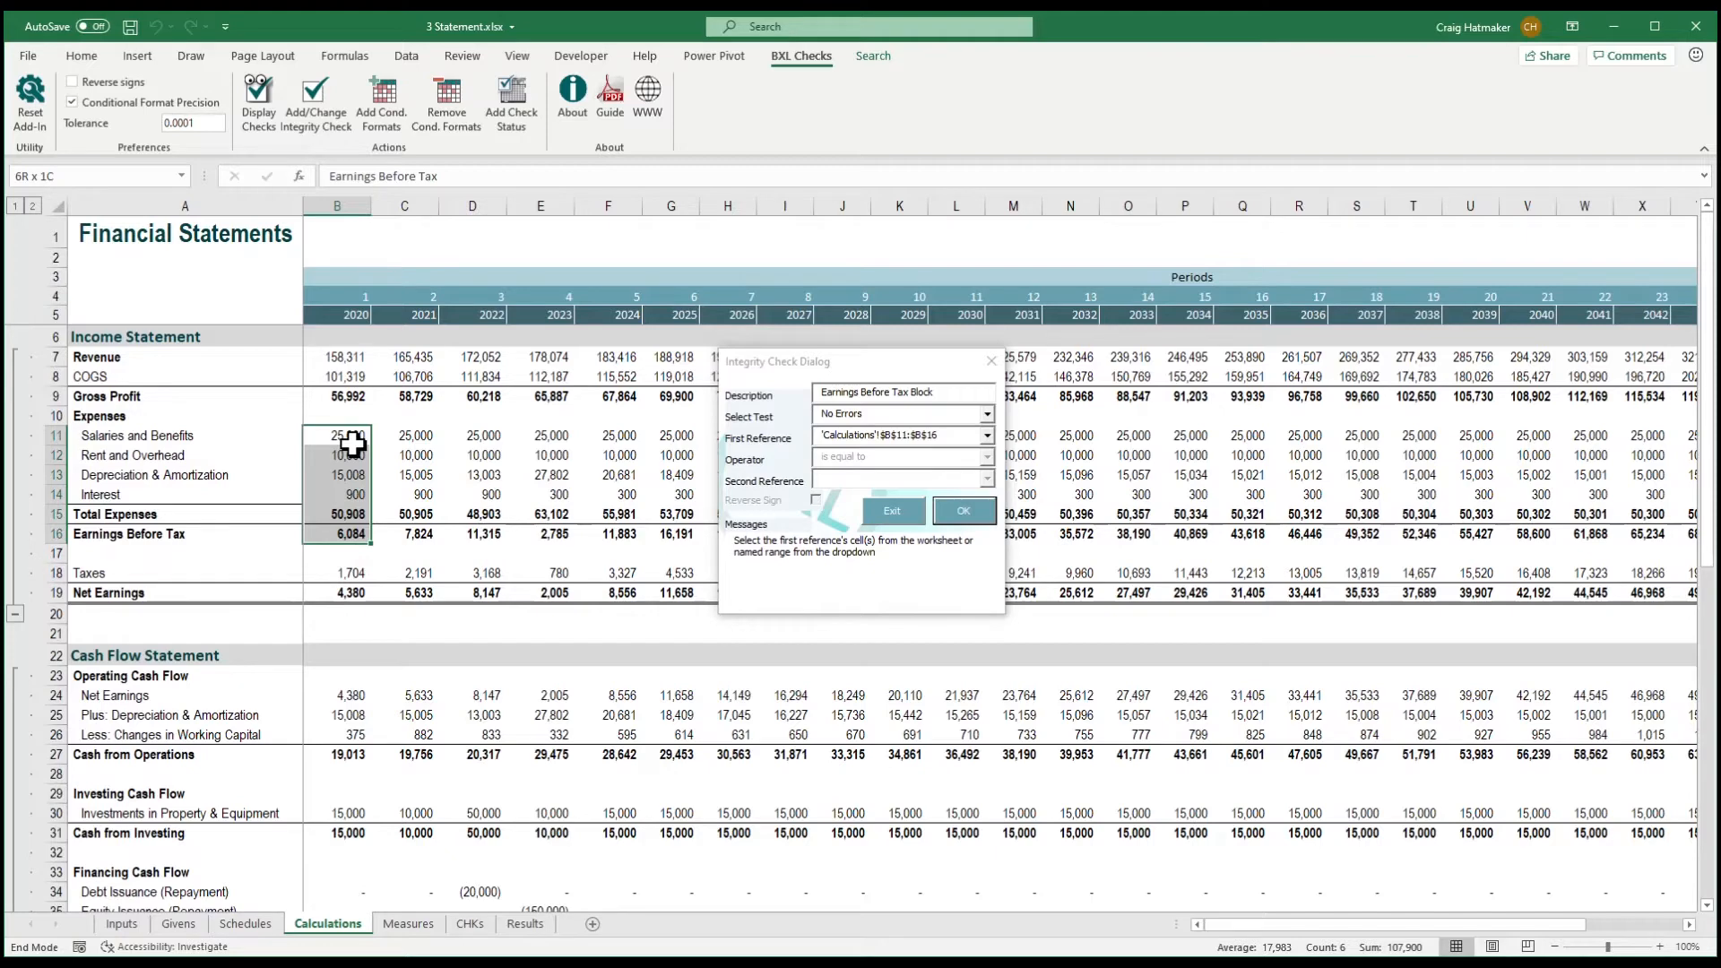
key(shift+Right)
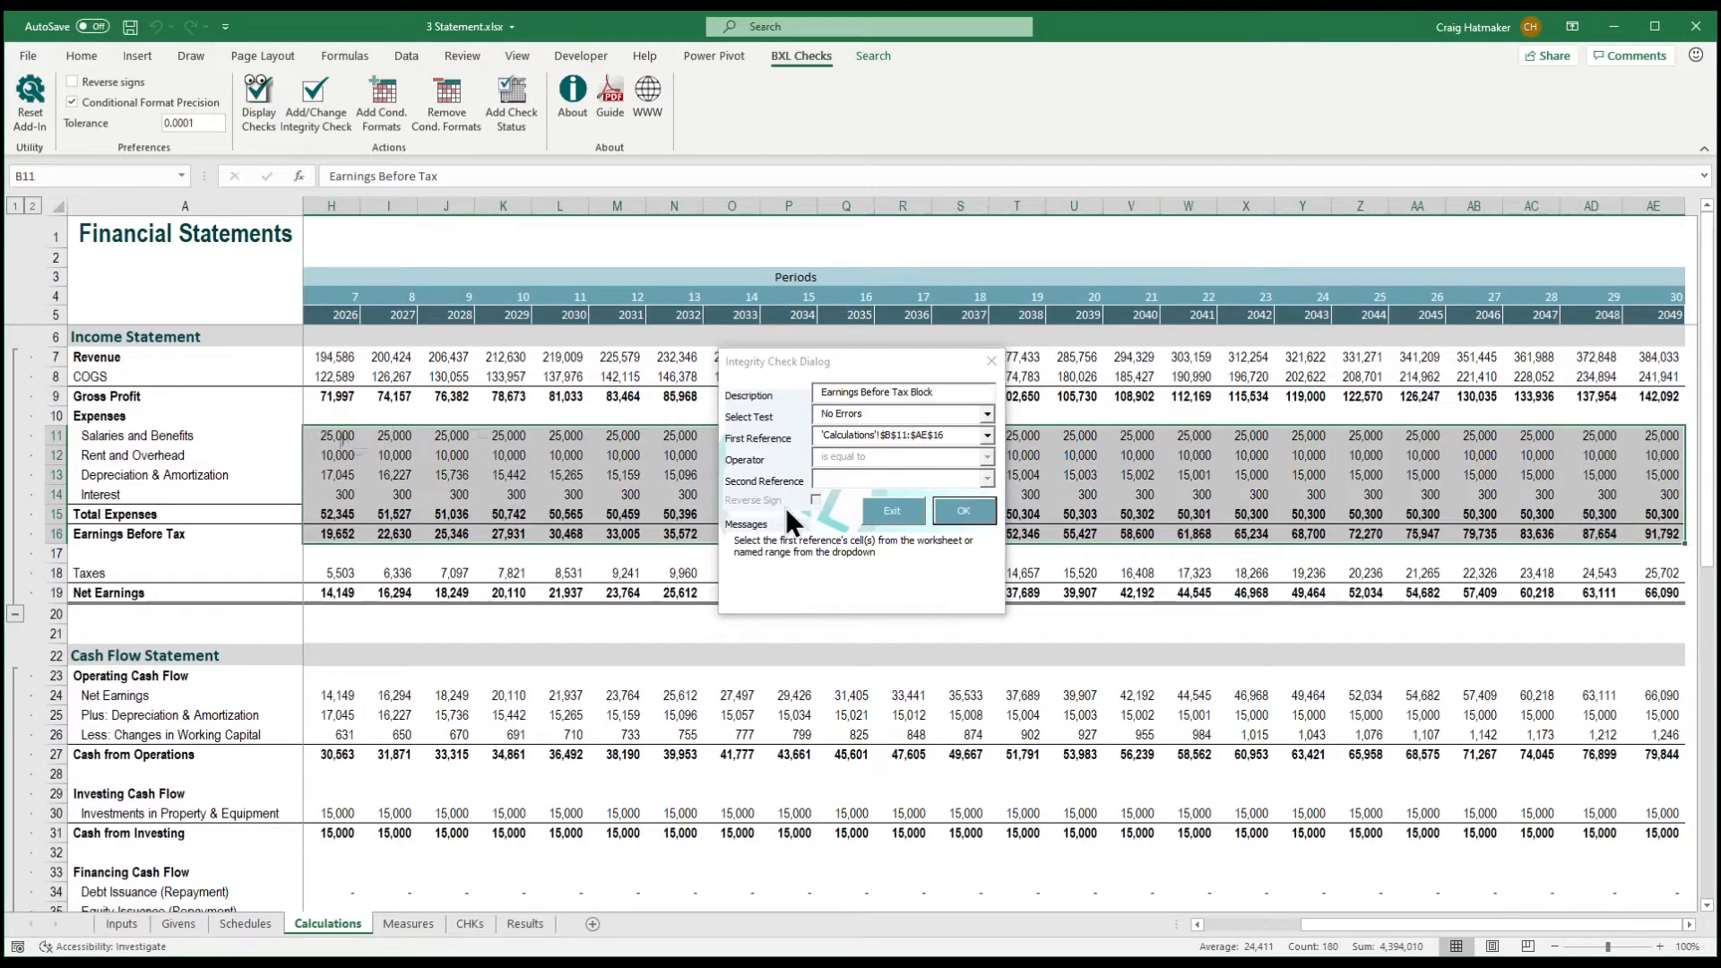
click(975, 511)
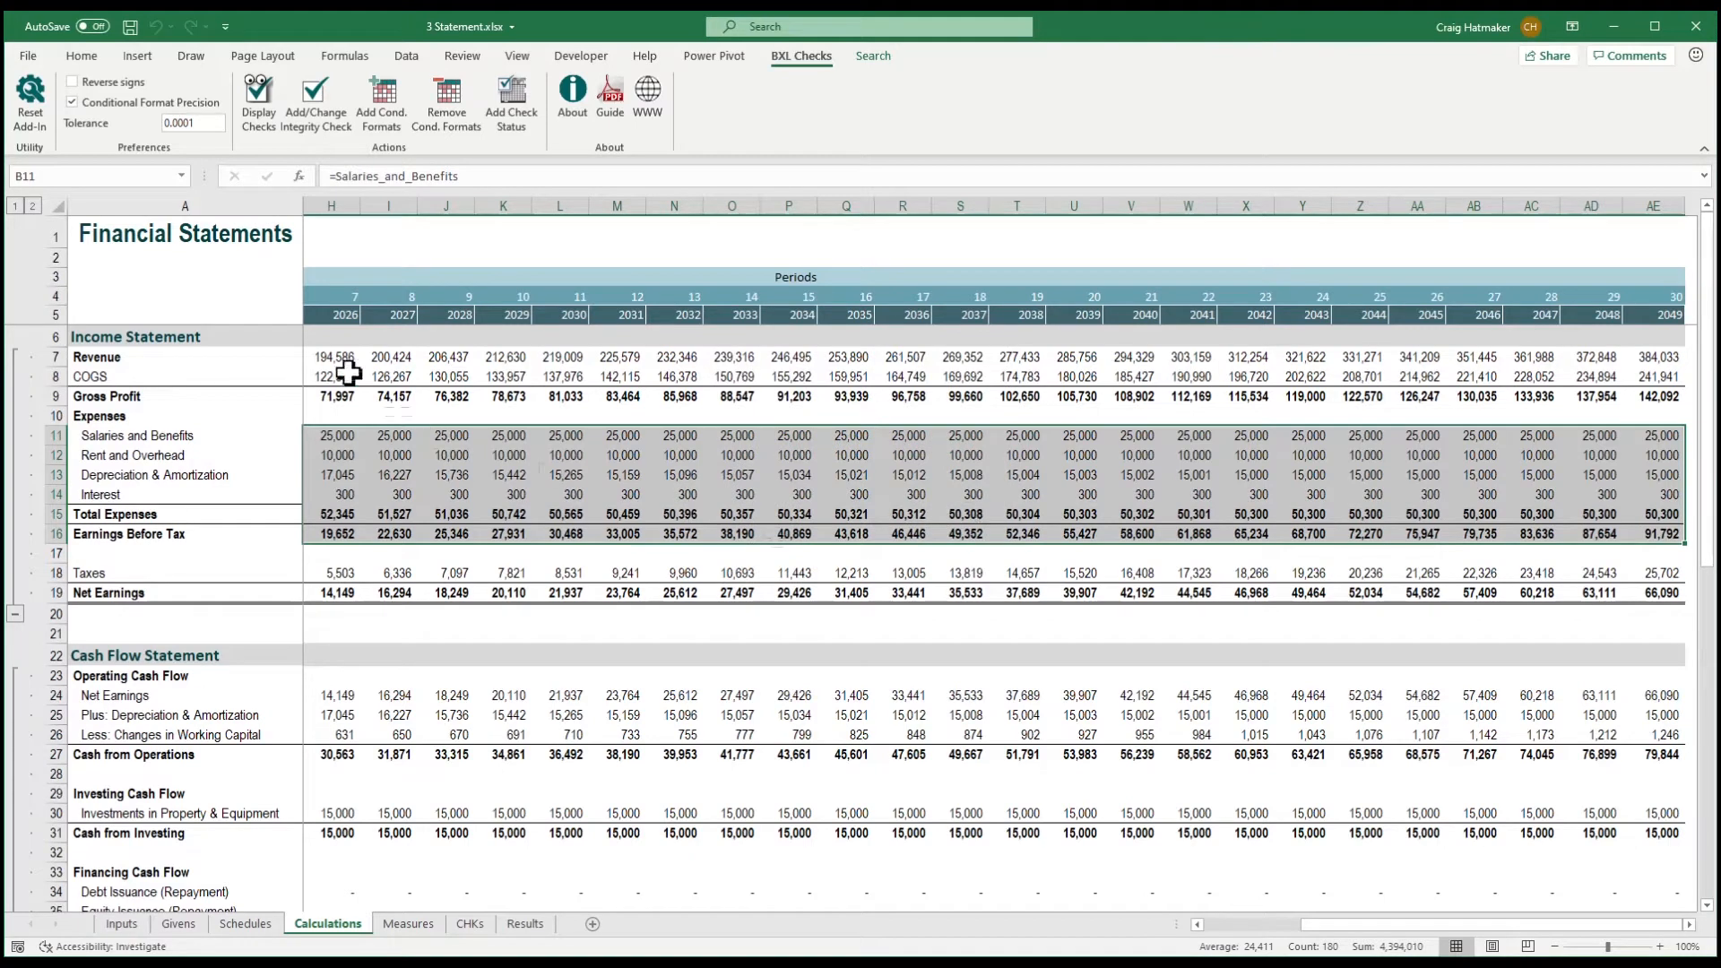
Display the integrity checks list, inspect the Passed result, and follow the Earnings Before Tax Block check's Reference 1 link
click(262, 120)
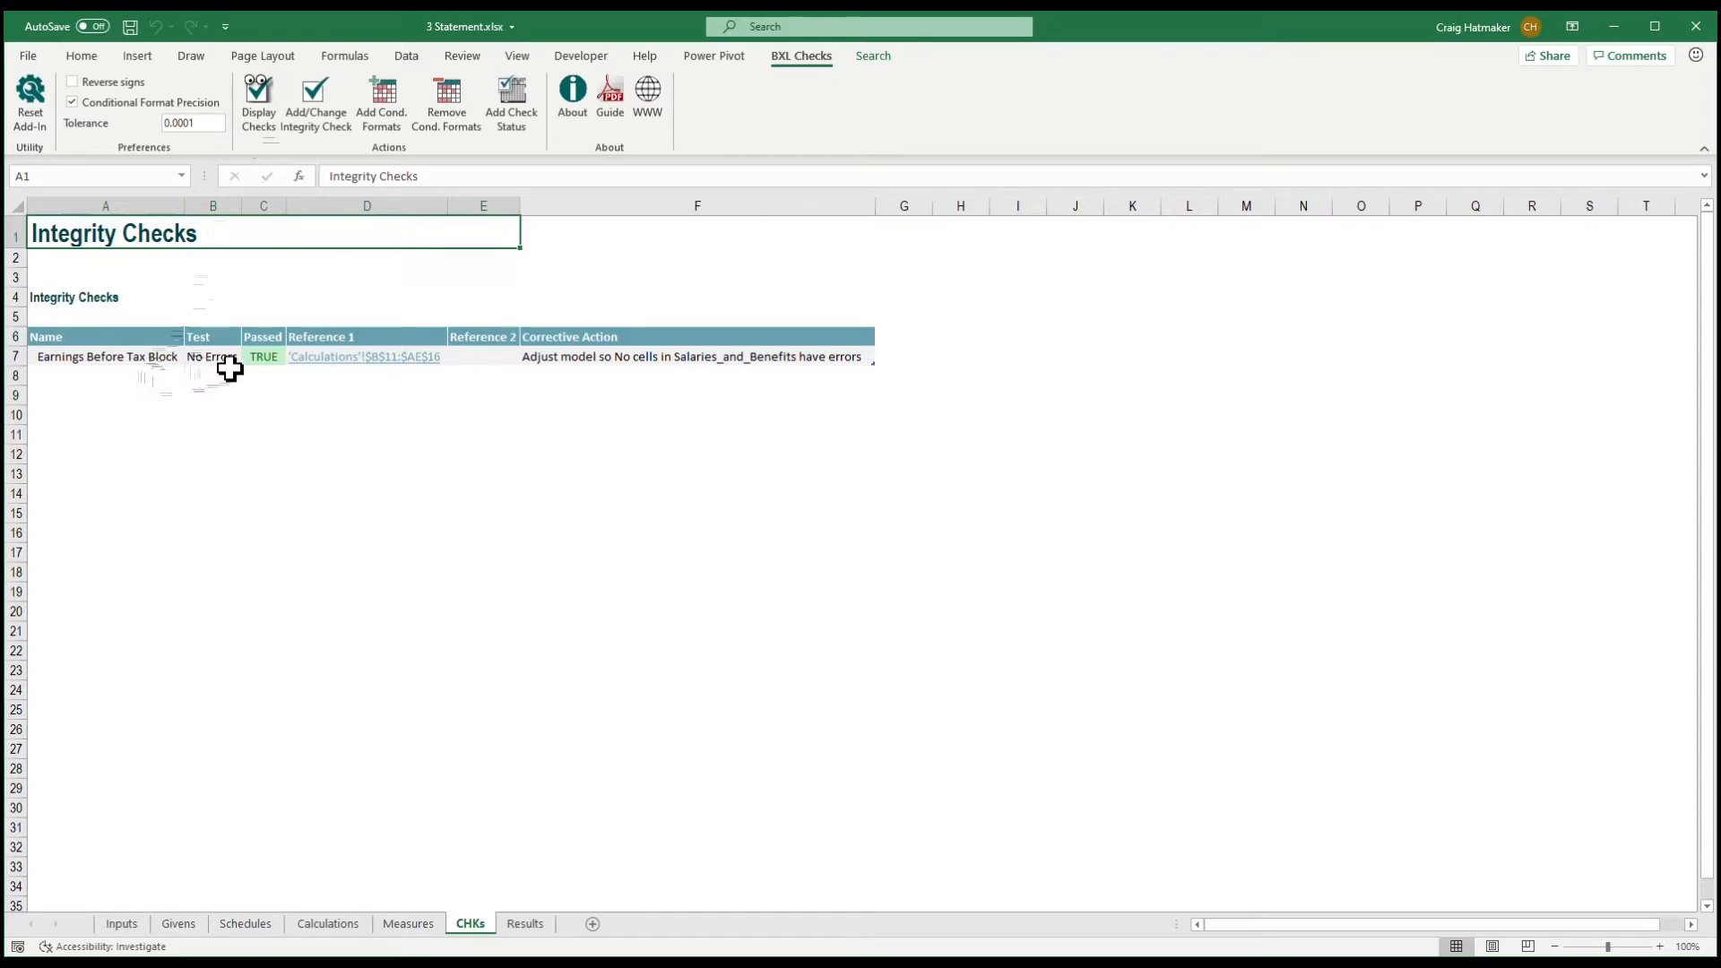
click(260, 356)
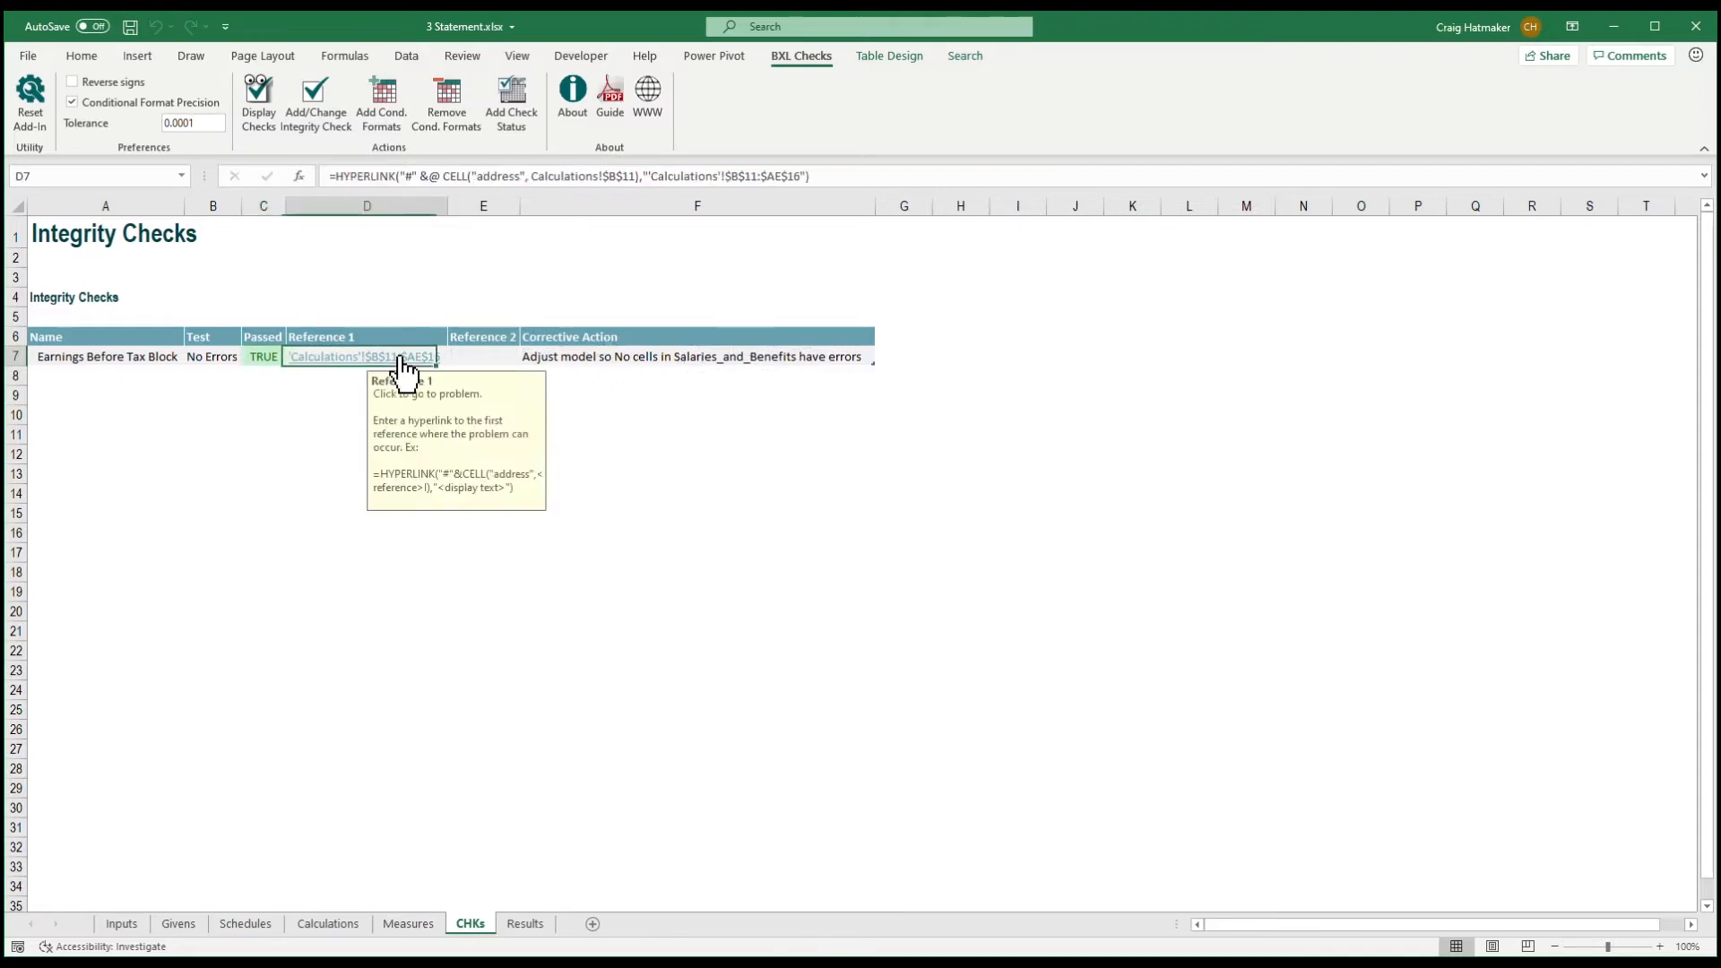
click(397, 356)
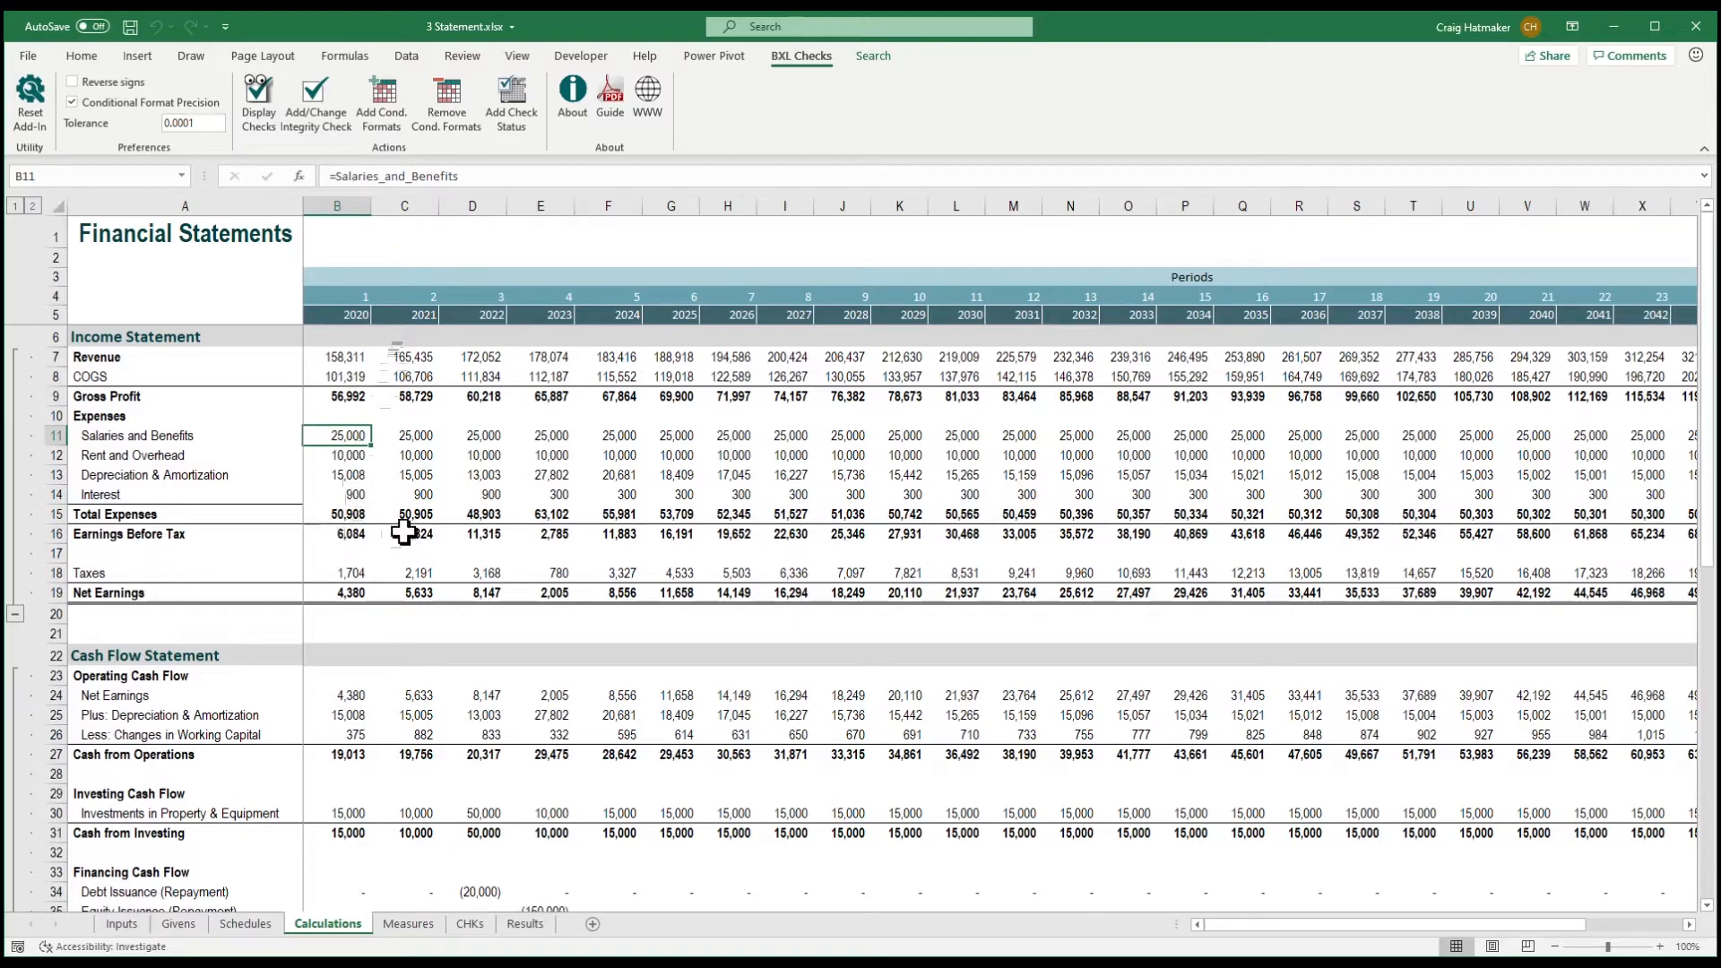
Append /0 to the 2020 Earnings Before Tax formula in B16 to force a division error
click(368, 530)
click(398, 176)
text(/0)
key(Return)
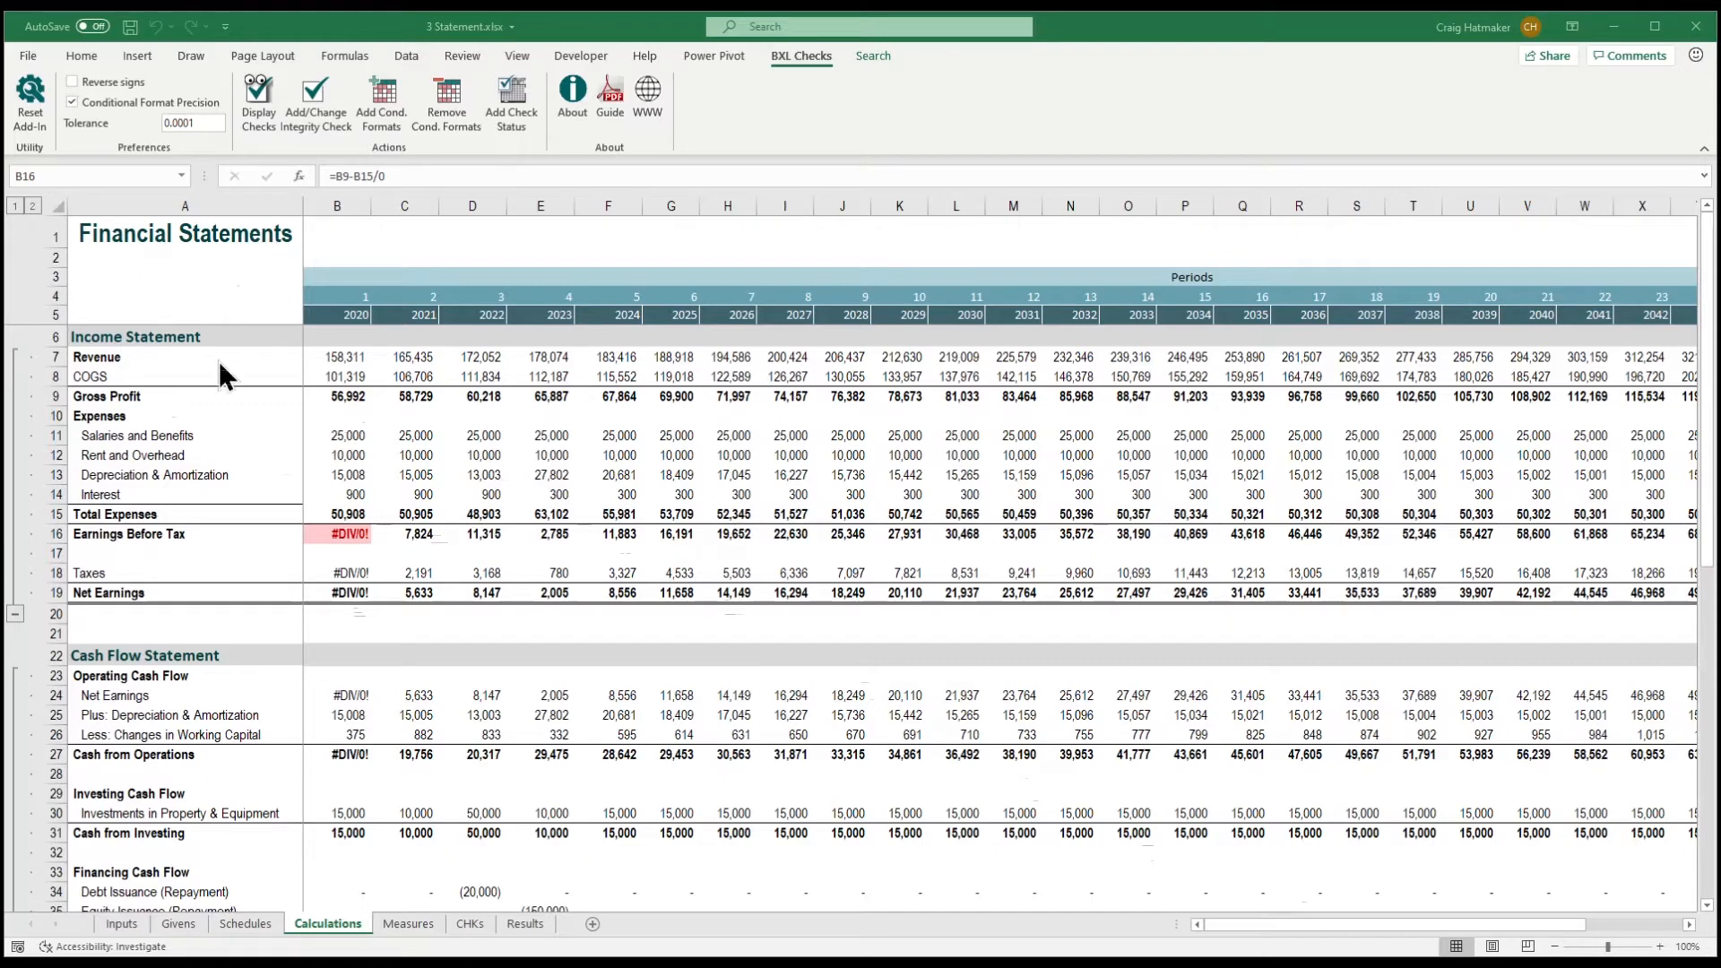
Look over the Schedules, Givens and Inputs sheets, return to Calculations, and add the integrity check status message on row 2
click(267, 920)
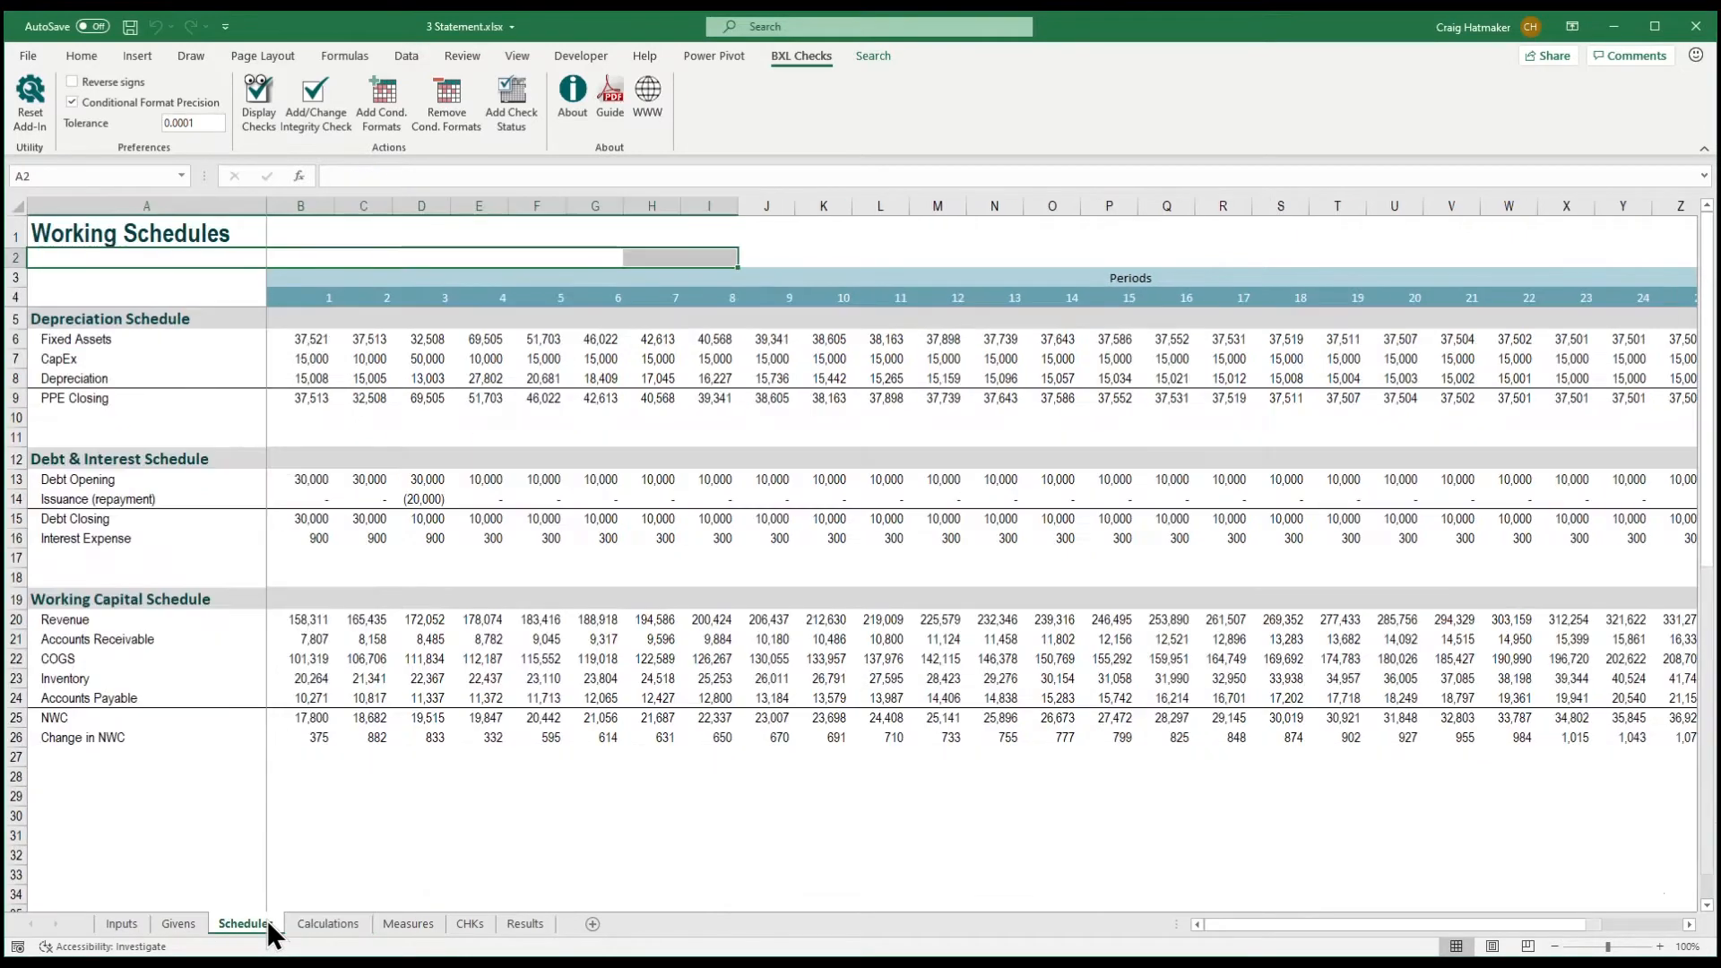
click(175, 924)
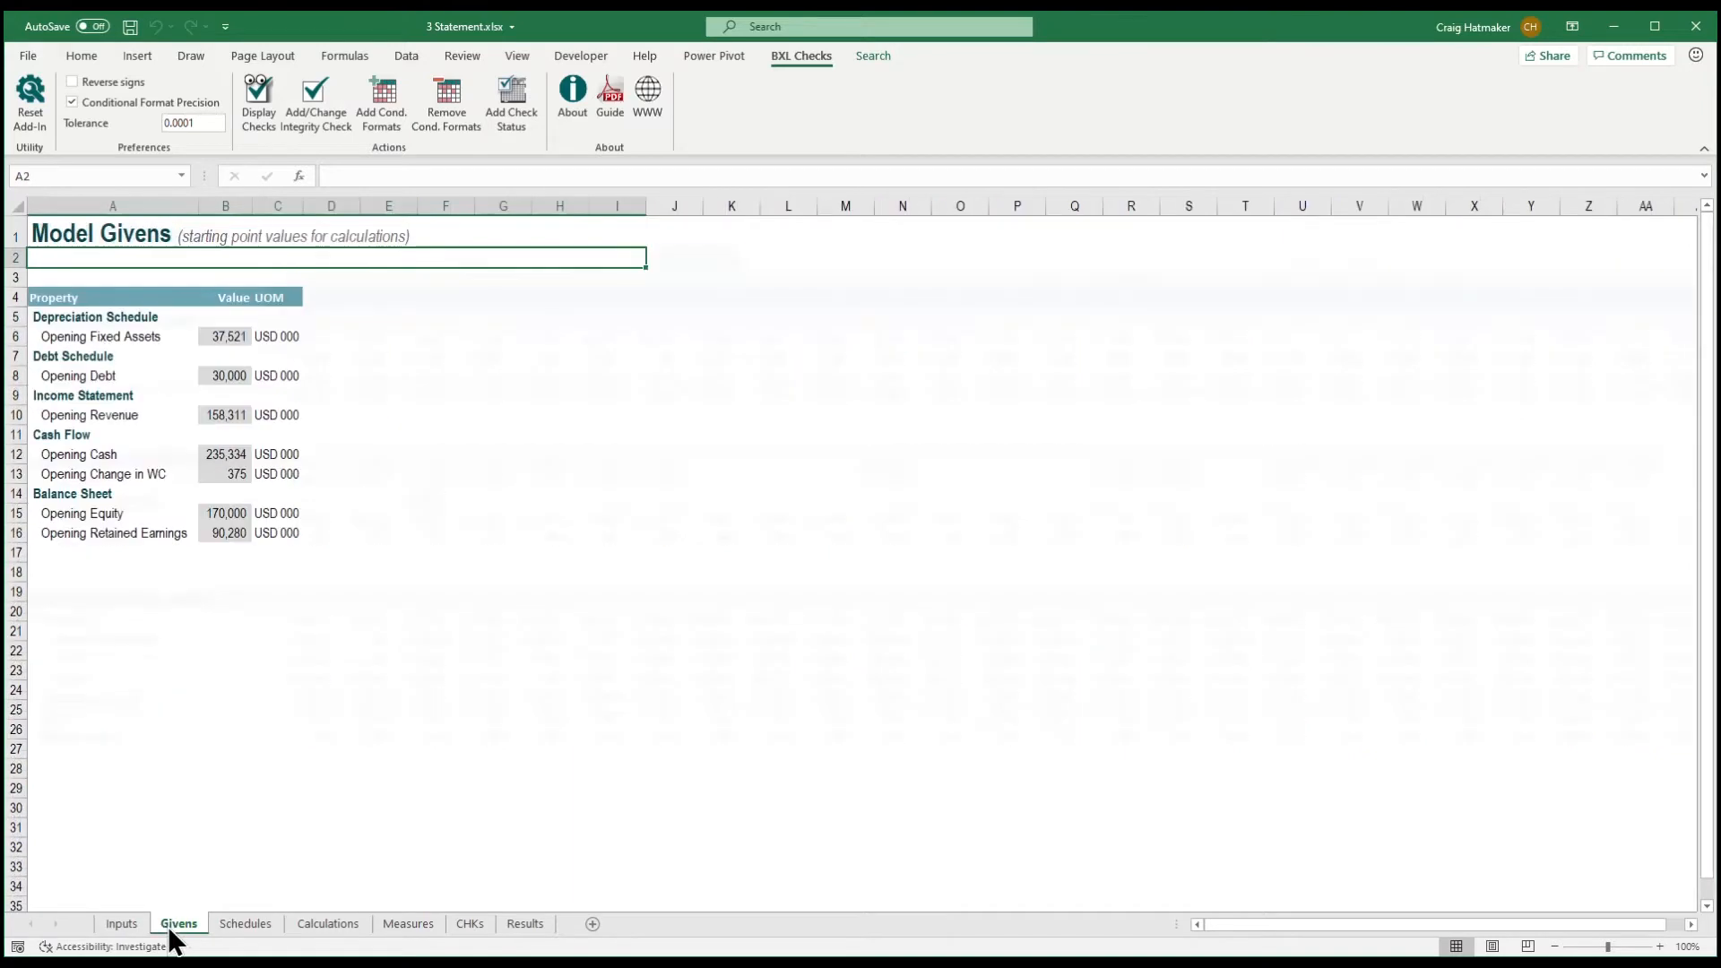
click(130, 915)
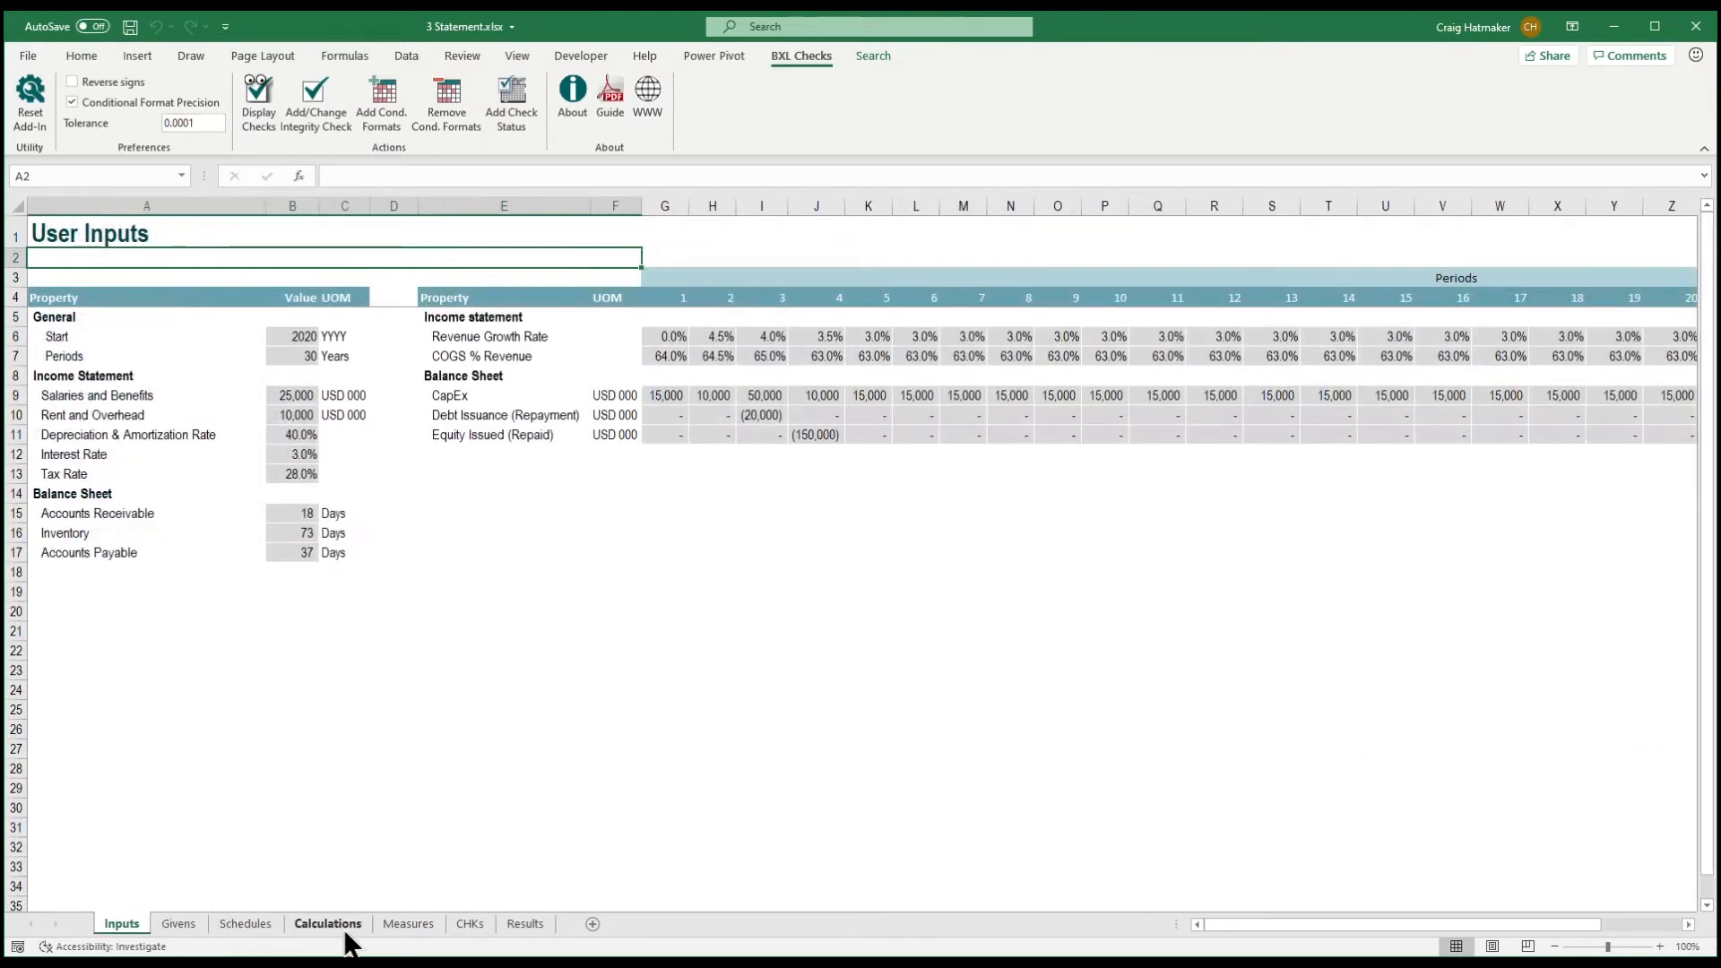
click(342, 925)
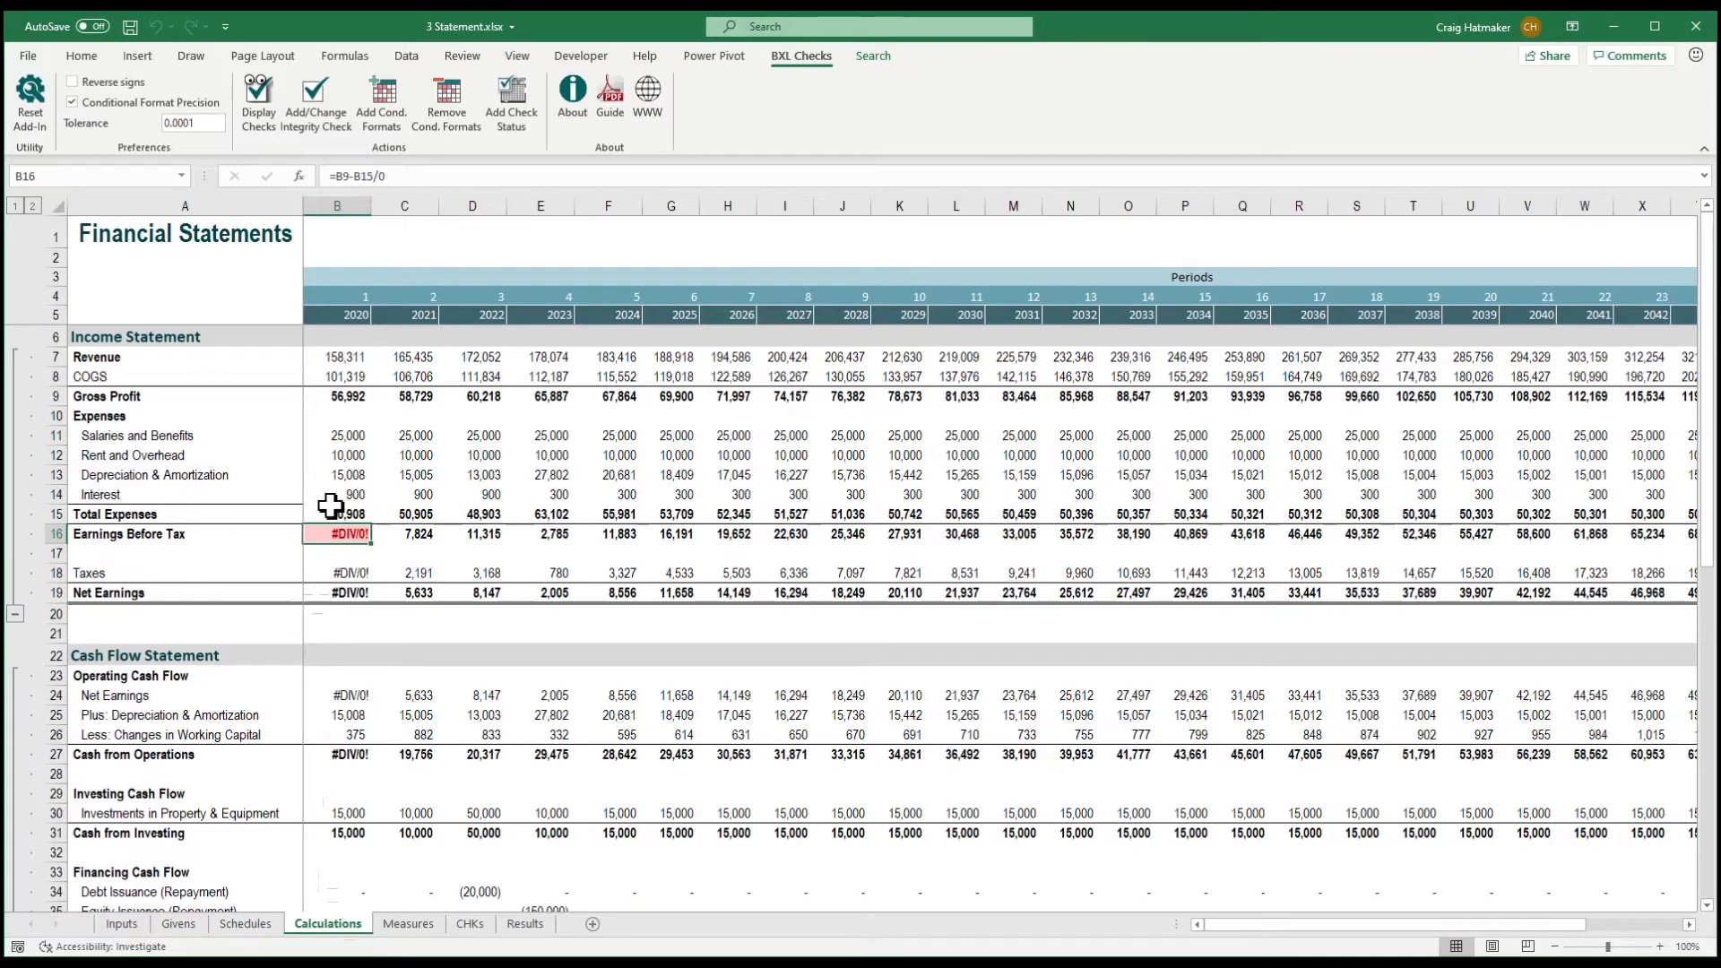
click(509, 94)
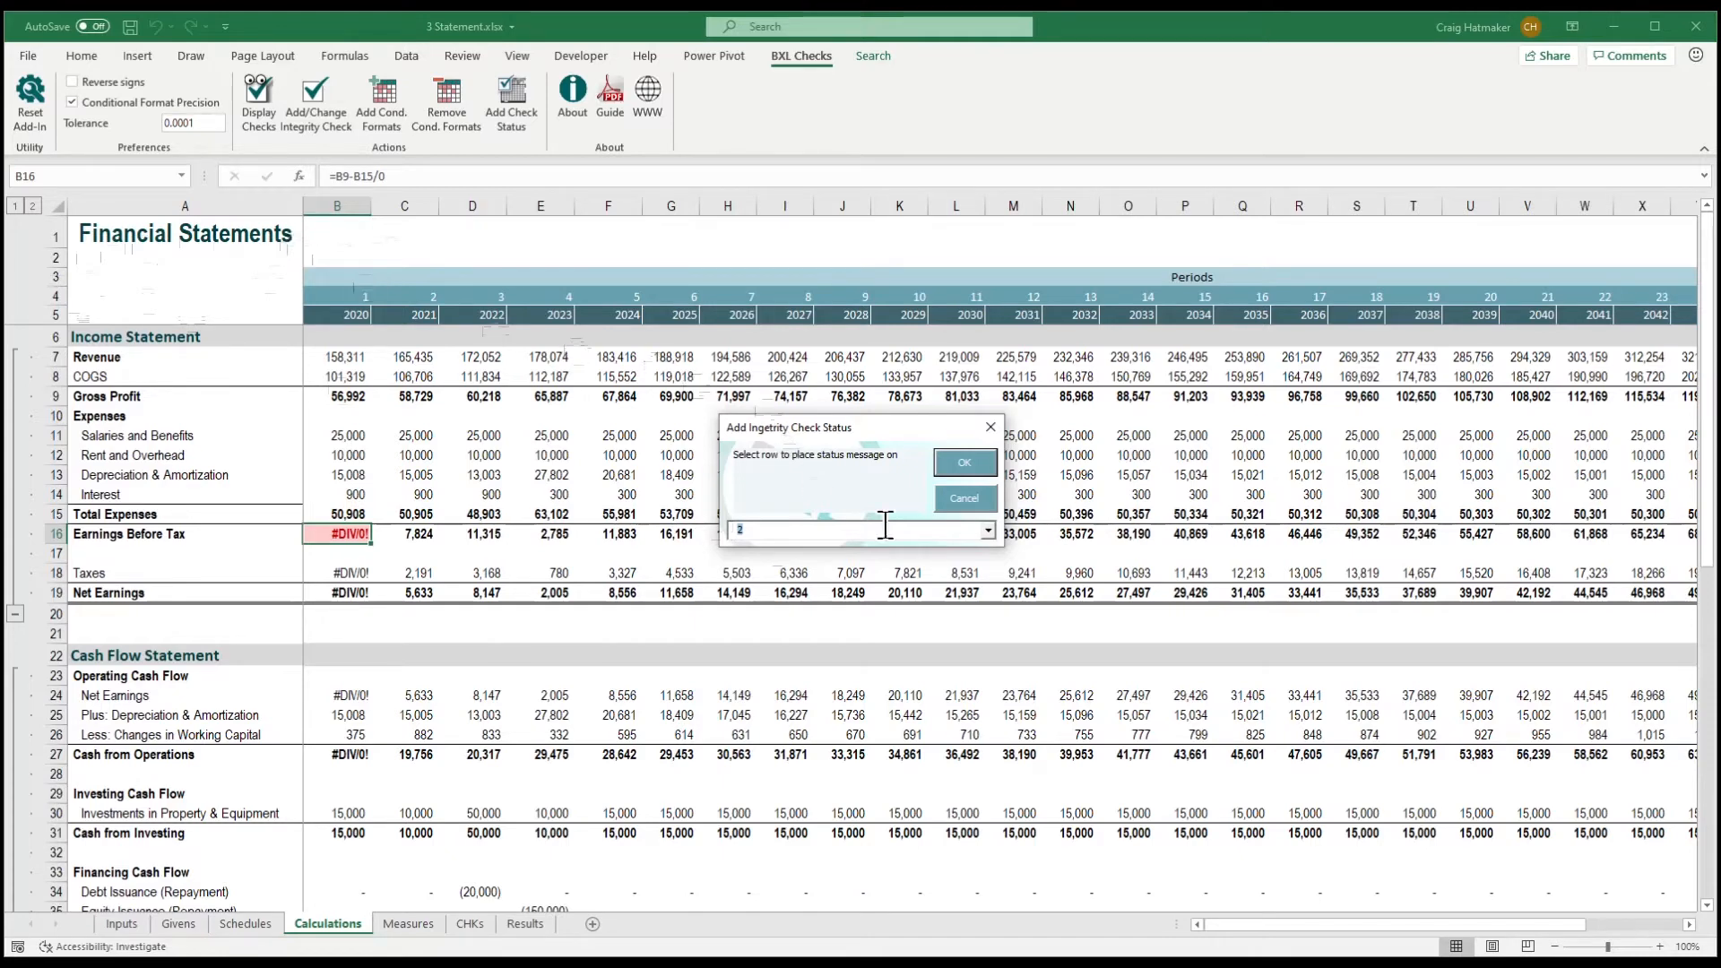
click(986, 531)
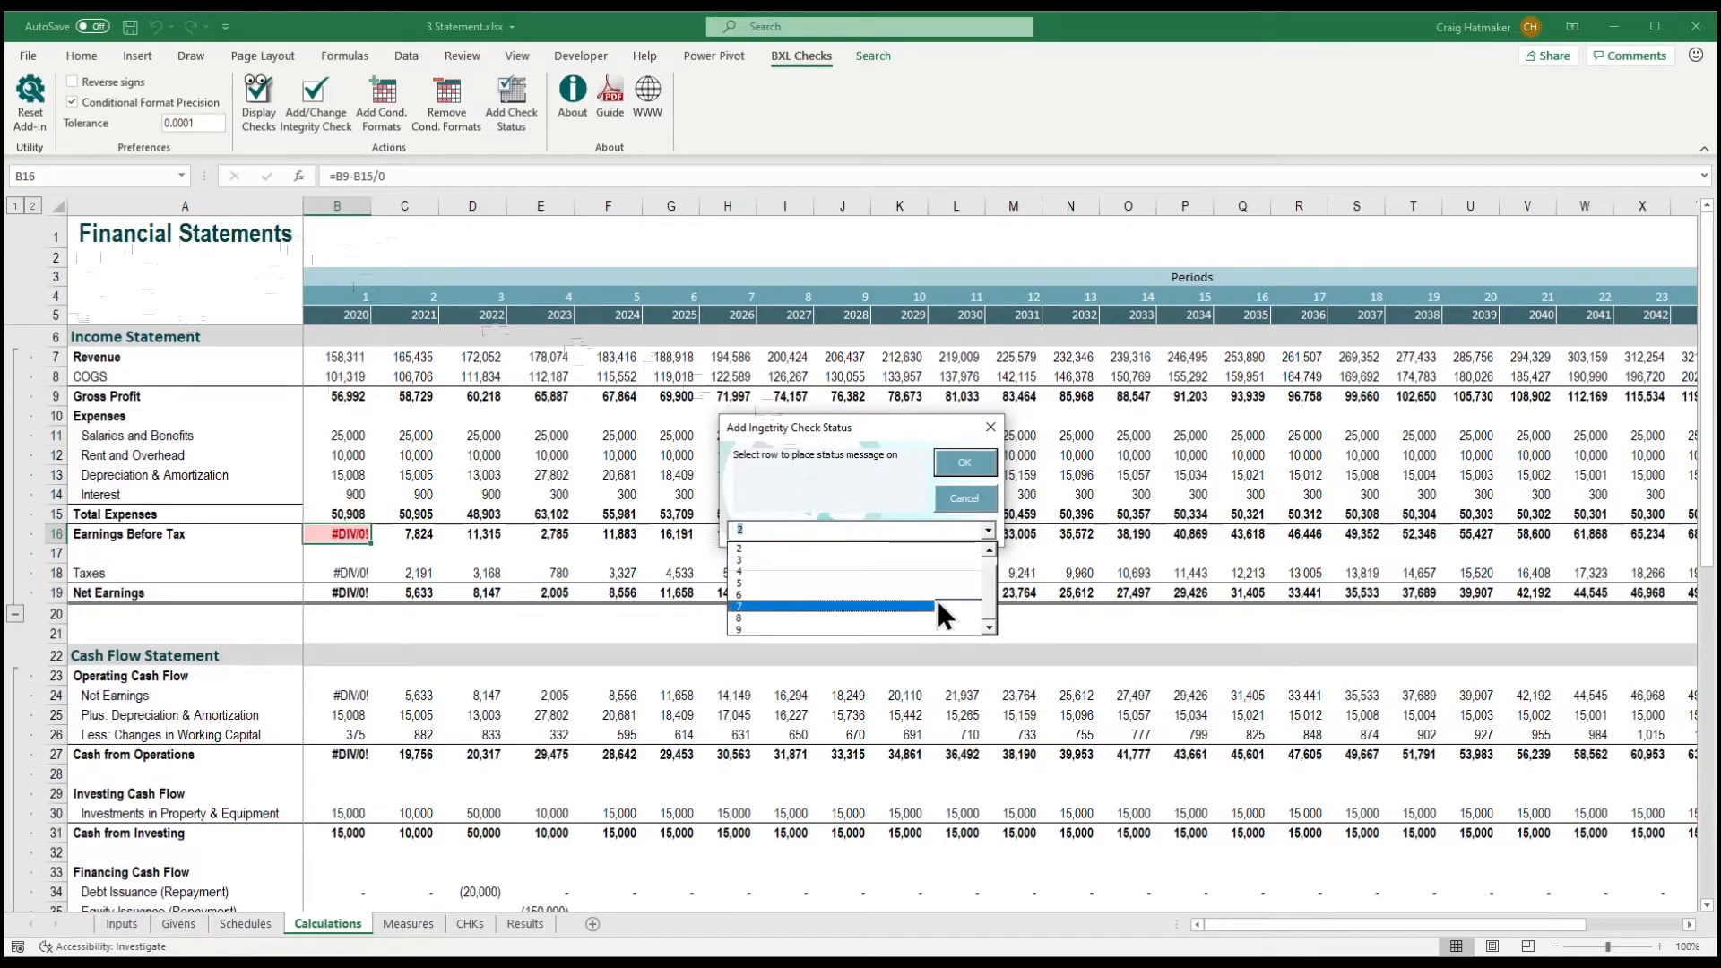
click(933, 546)
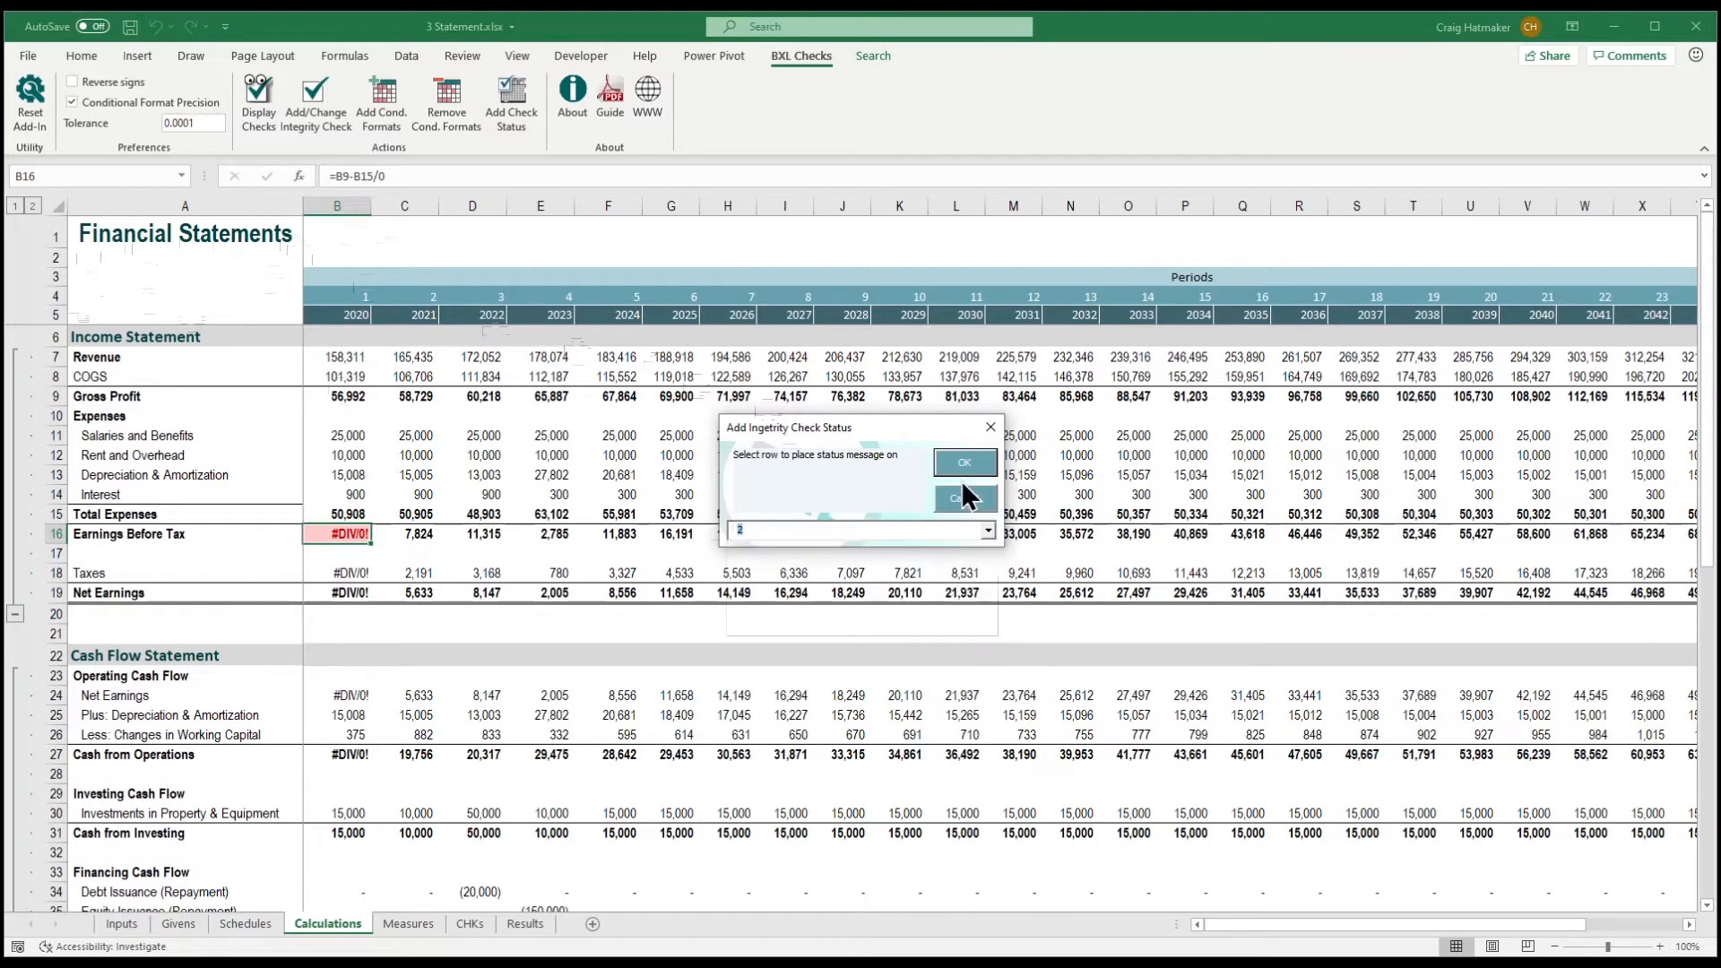
click(968, 464)
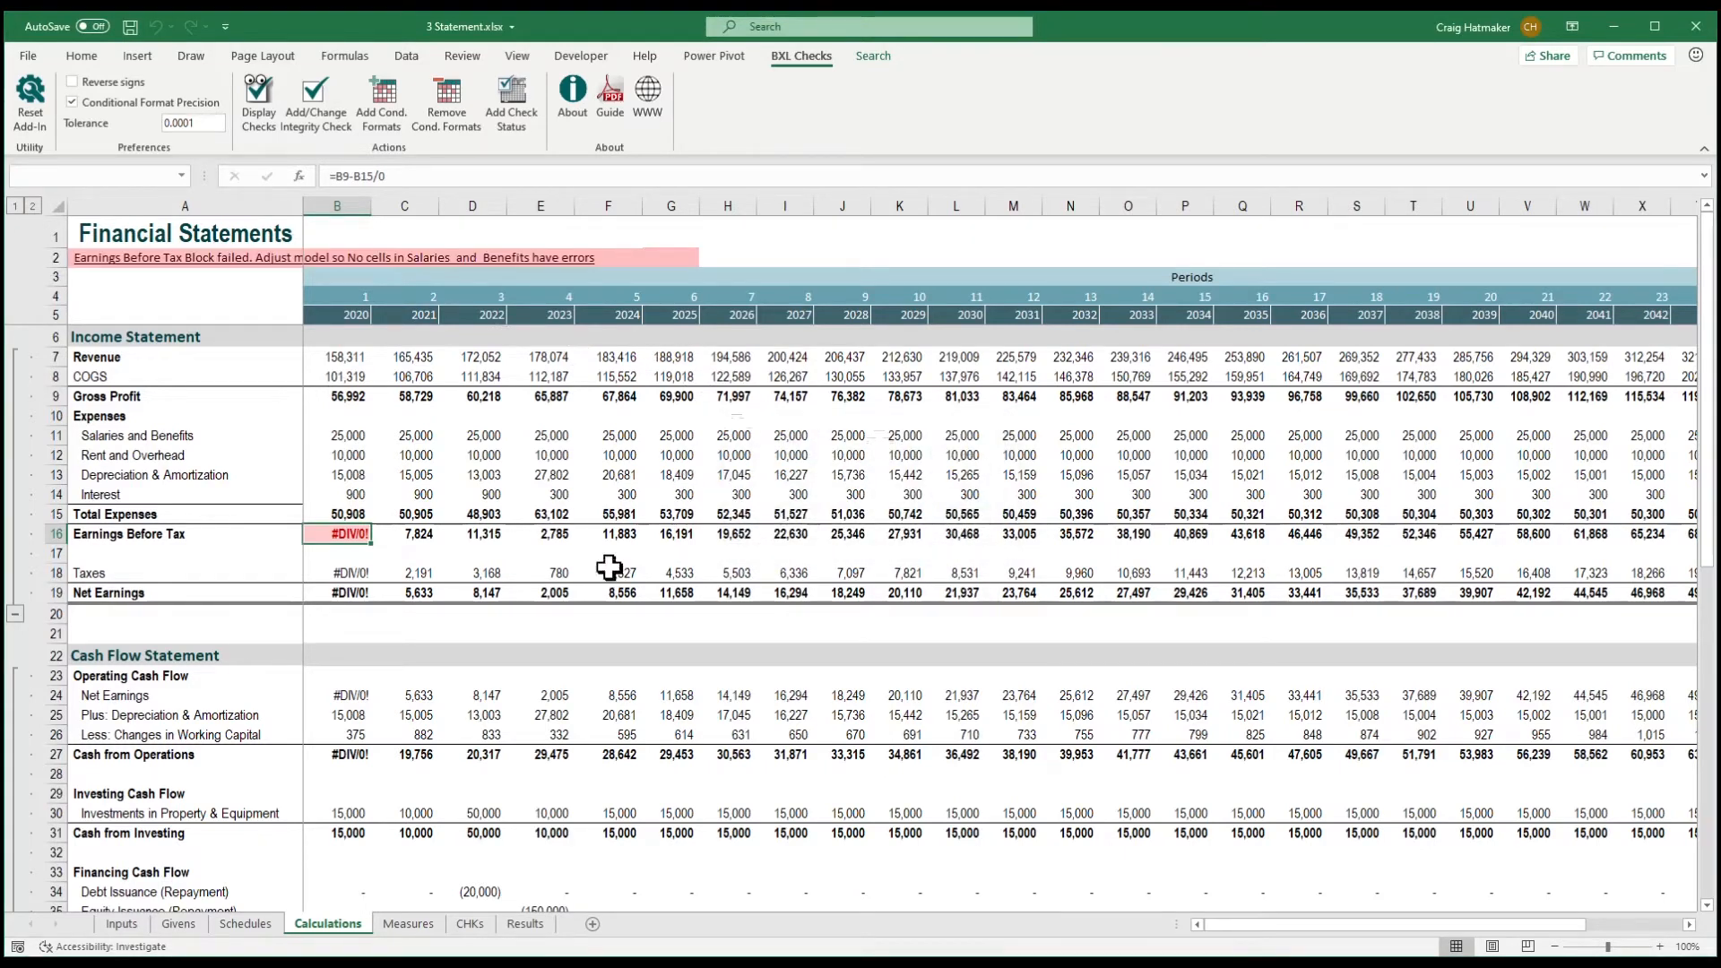
Inspect the check status message on the Schedules, Givens and Inputs sheets
click(268, 924)
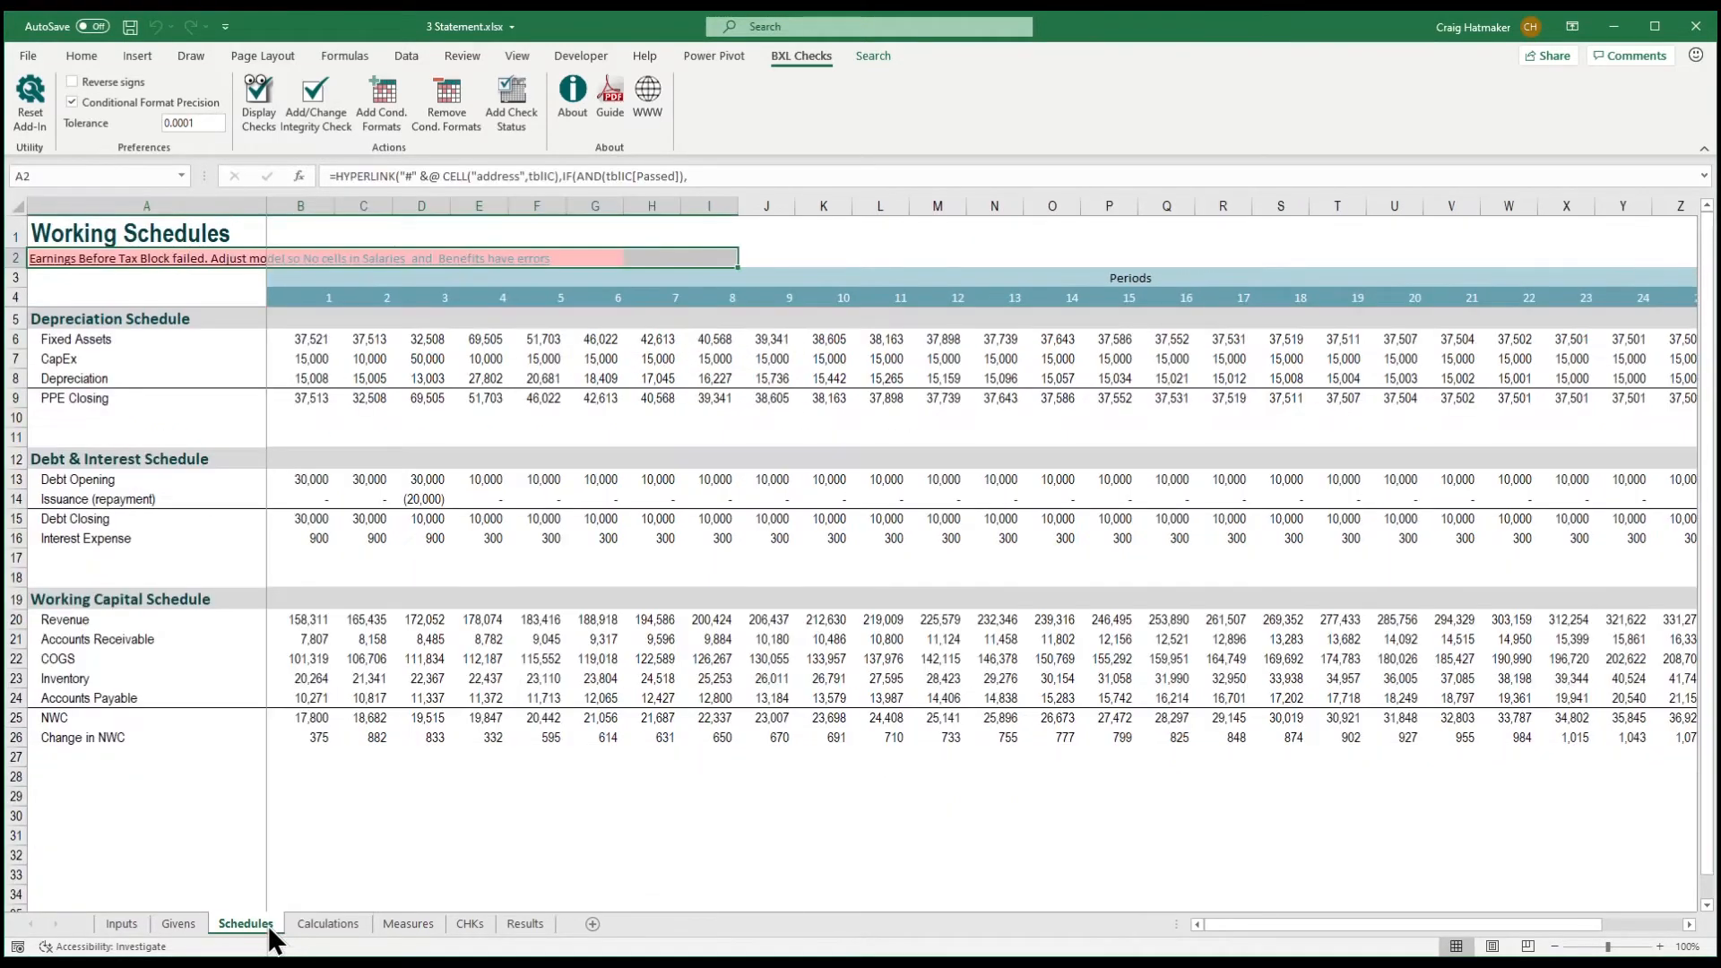
click(176, 923)
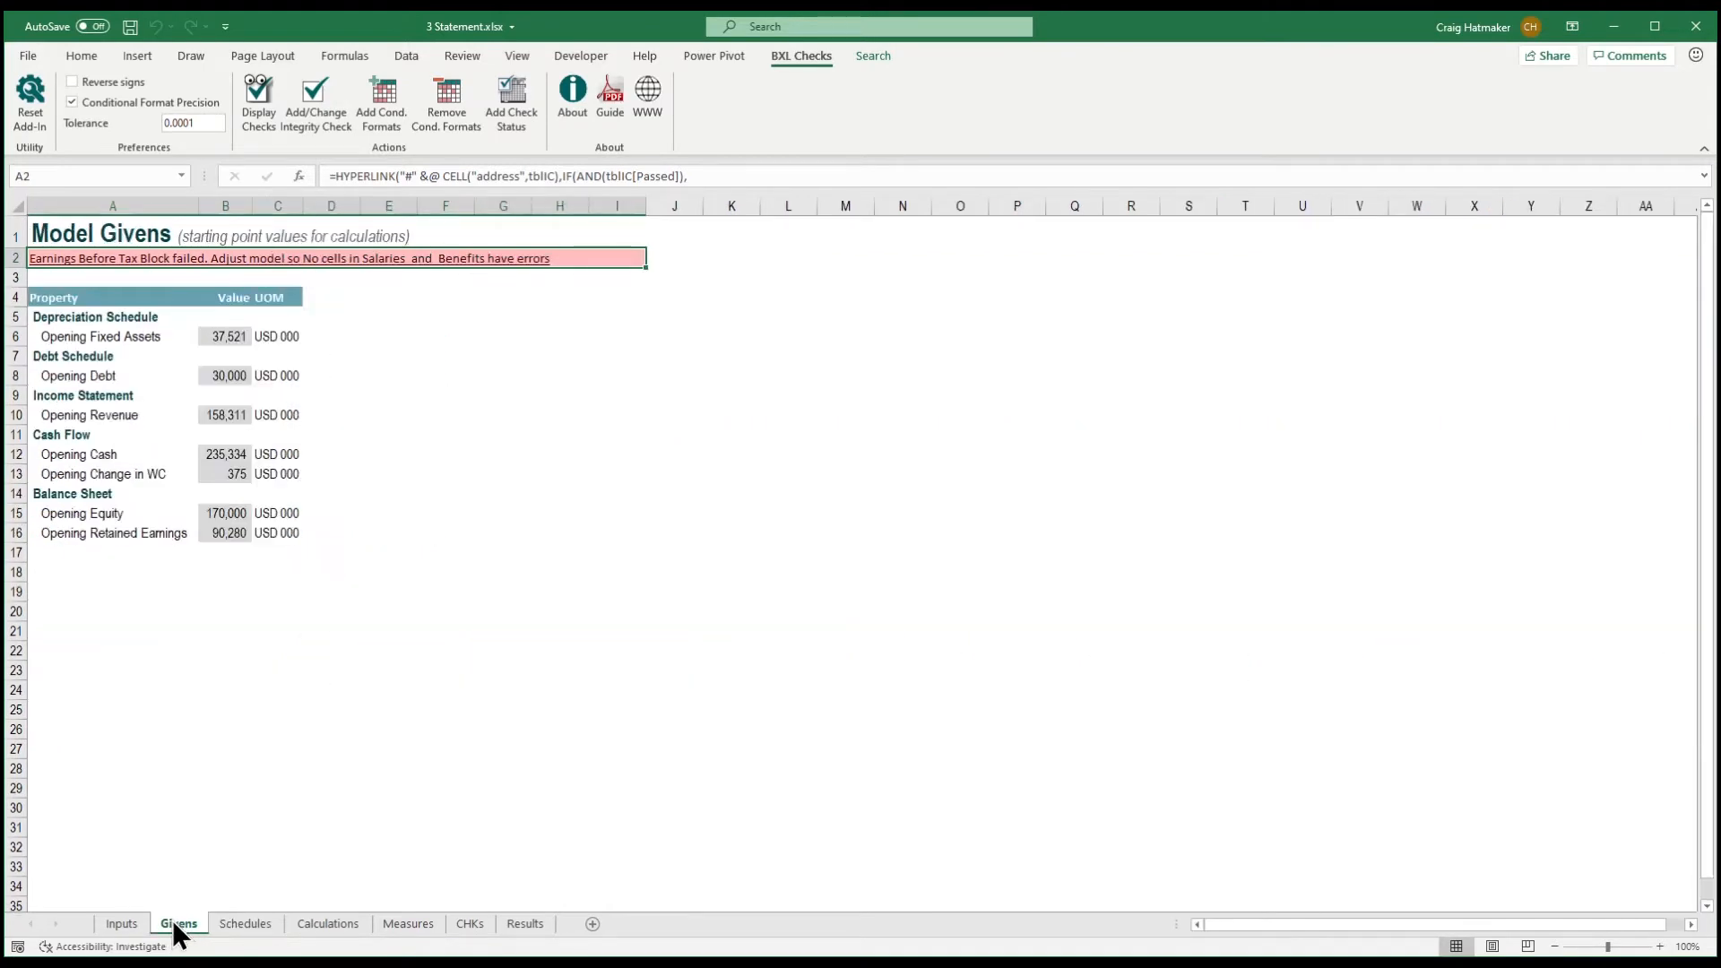
click(121, 924)
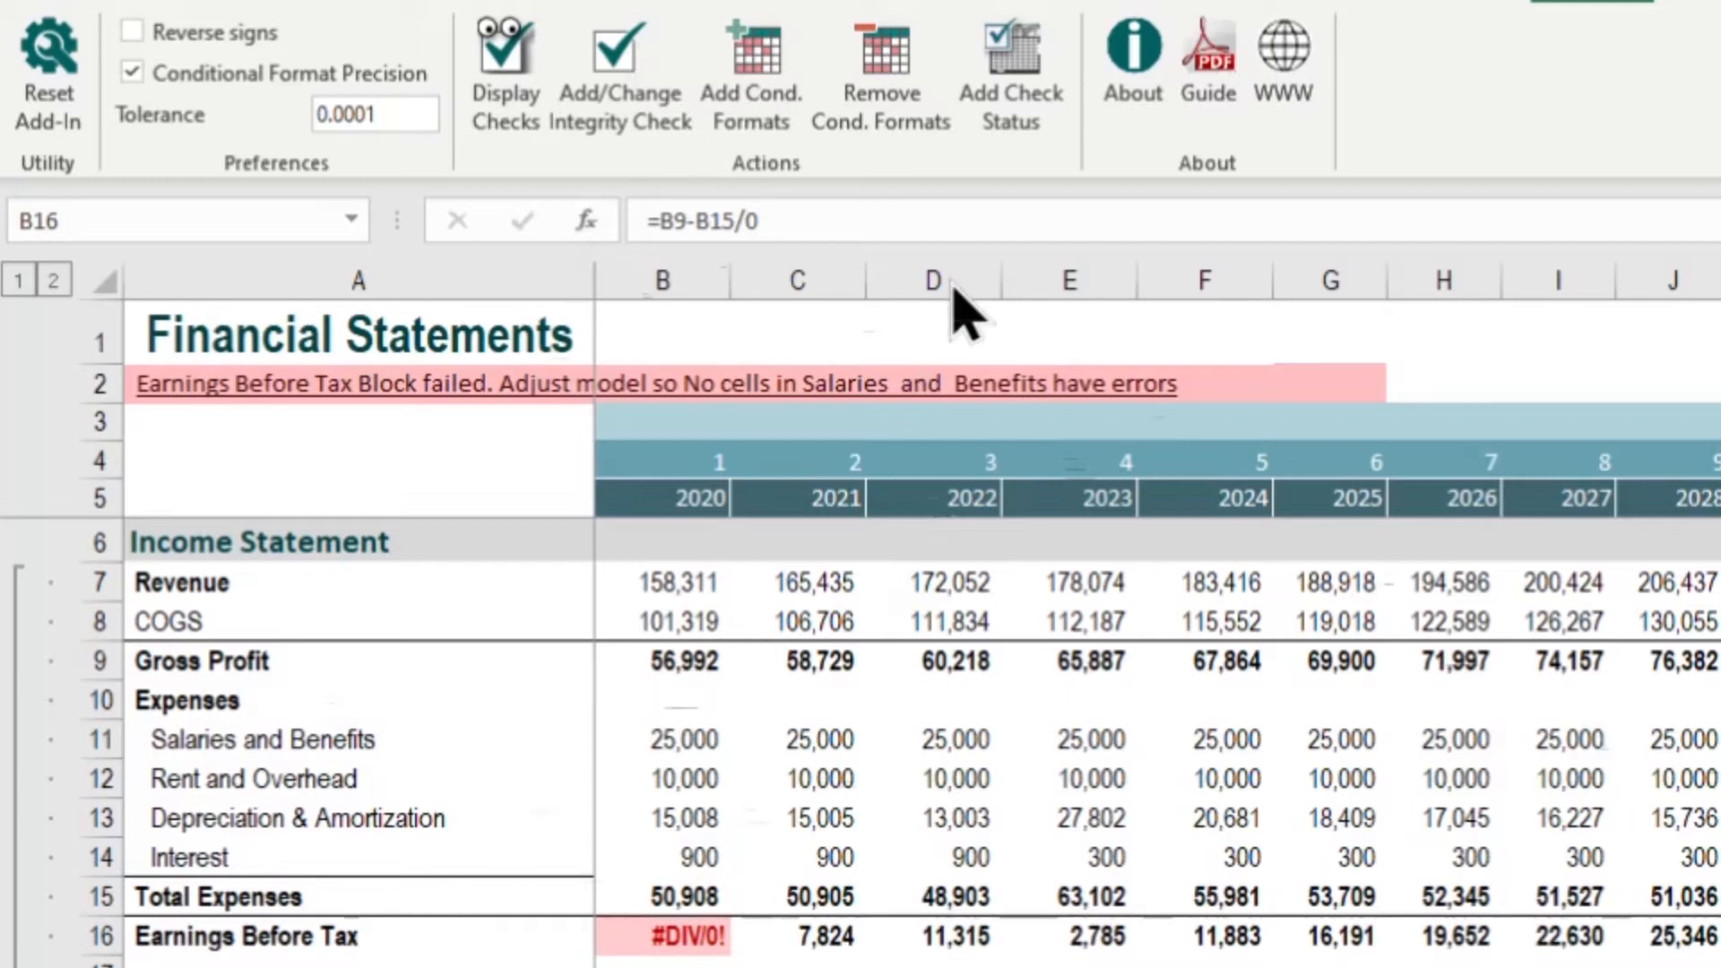
Display the integrity checks list and replace "Salaries_and_Benefits" with "Earnings before tax block" in the check's corrective action
click(508, 76)
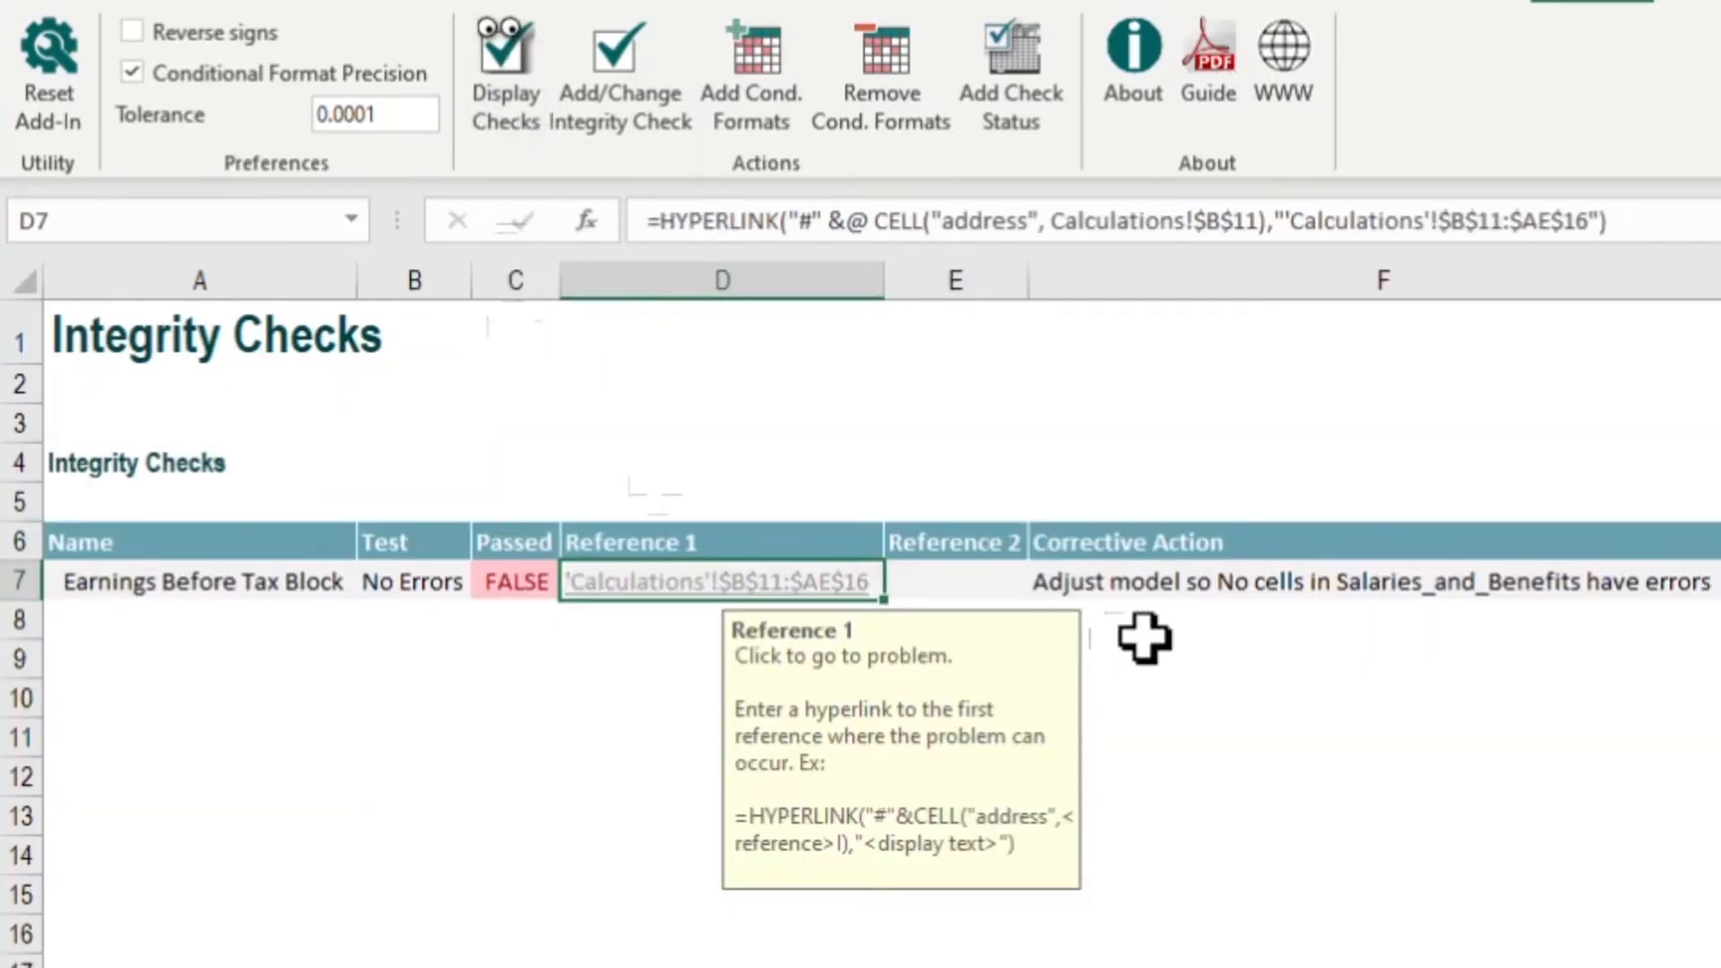
click(1185, 585)
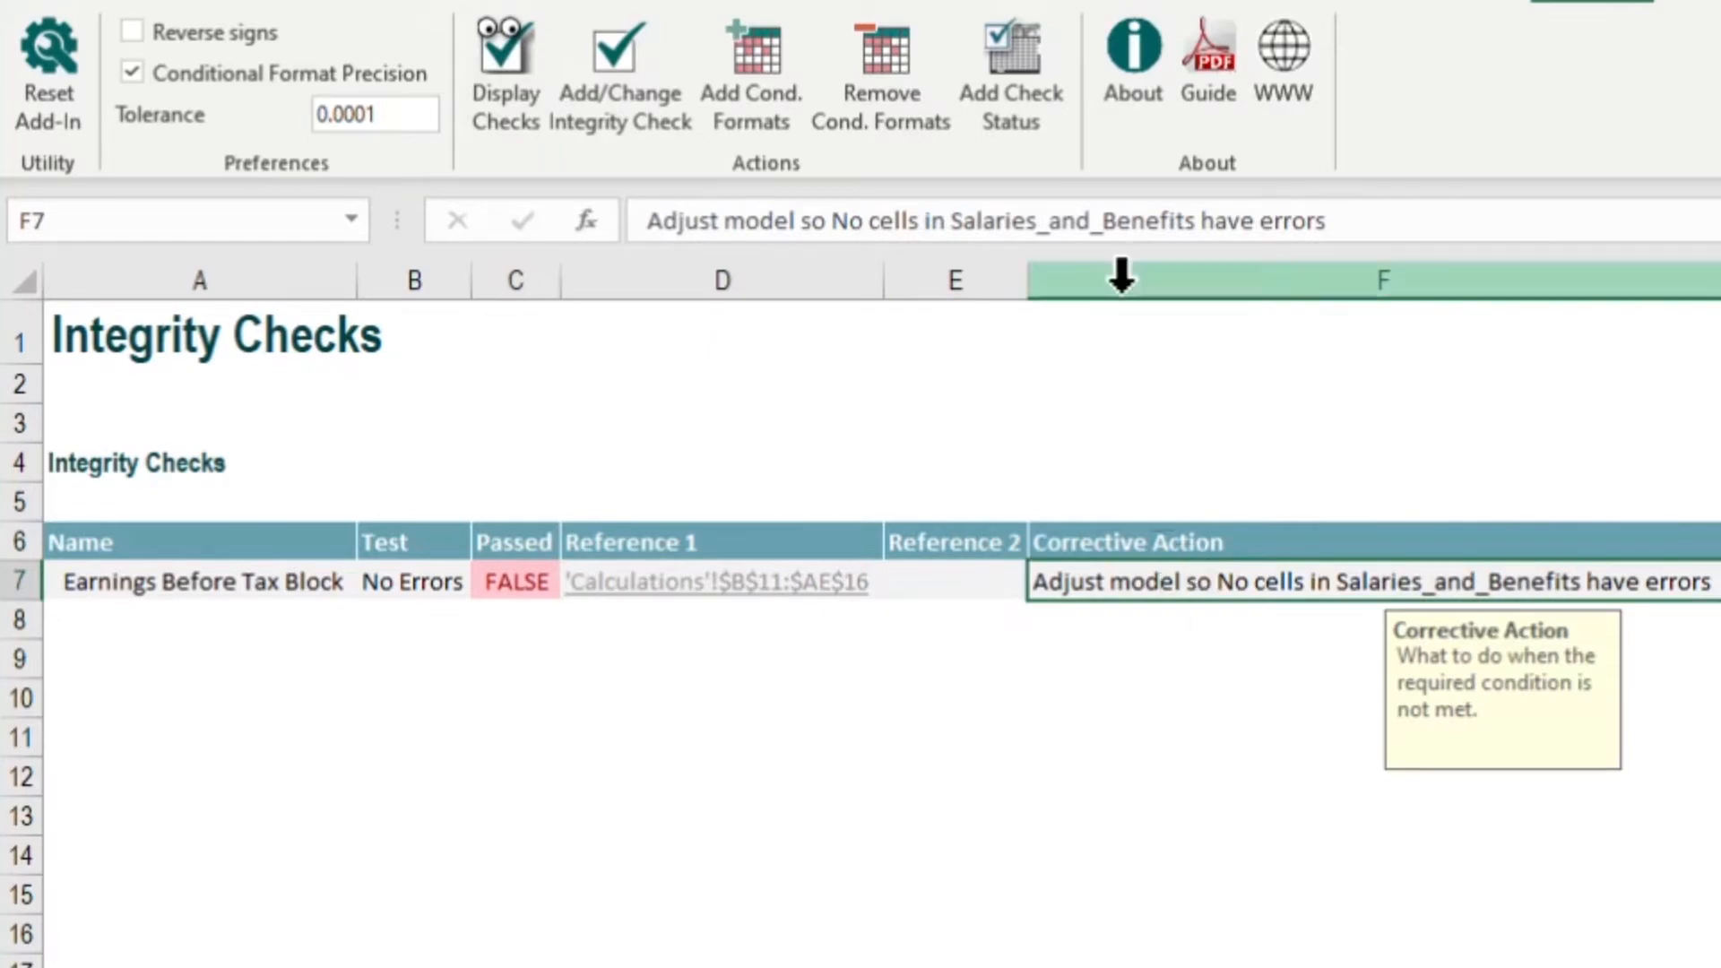
click(1018, 215)
drag(952, 221, 1146, 220)
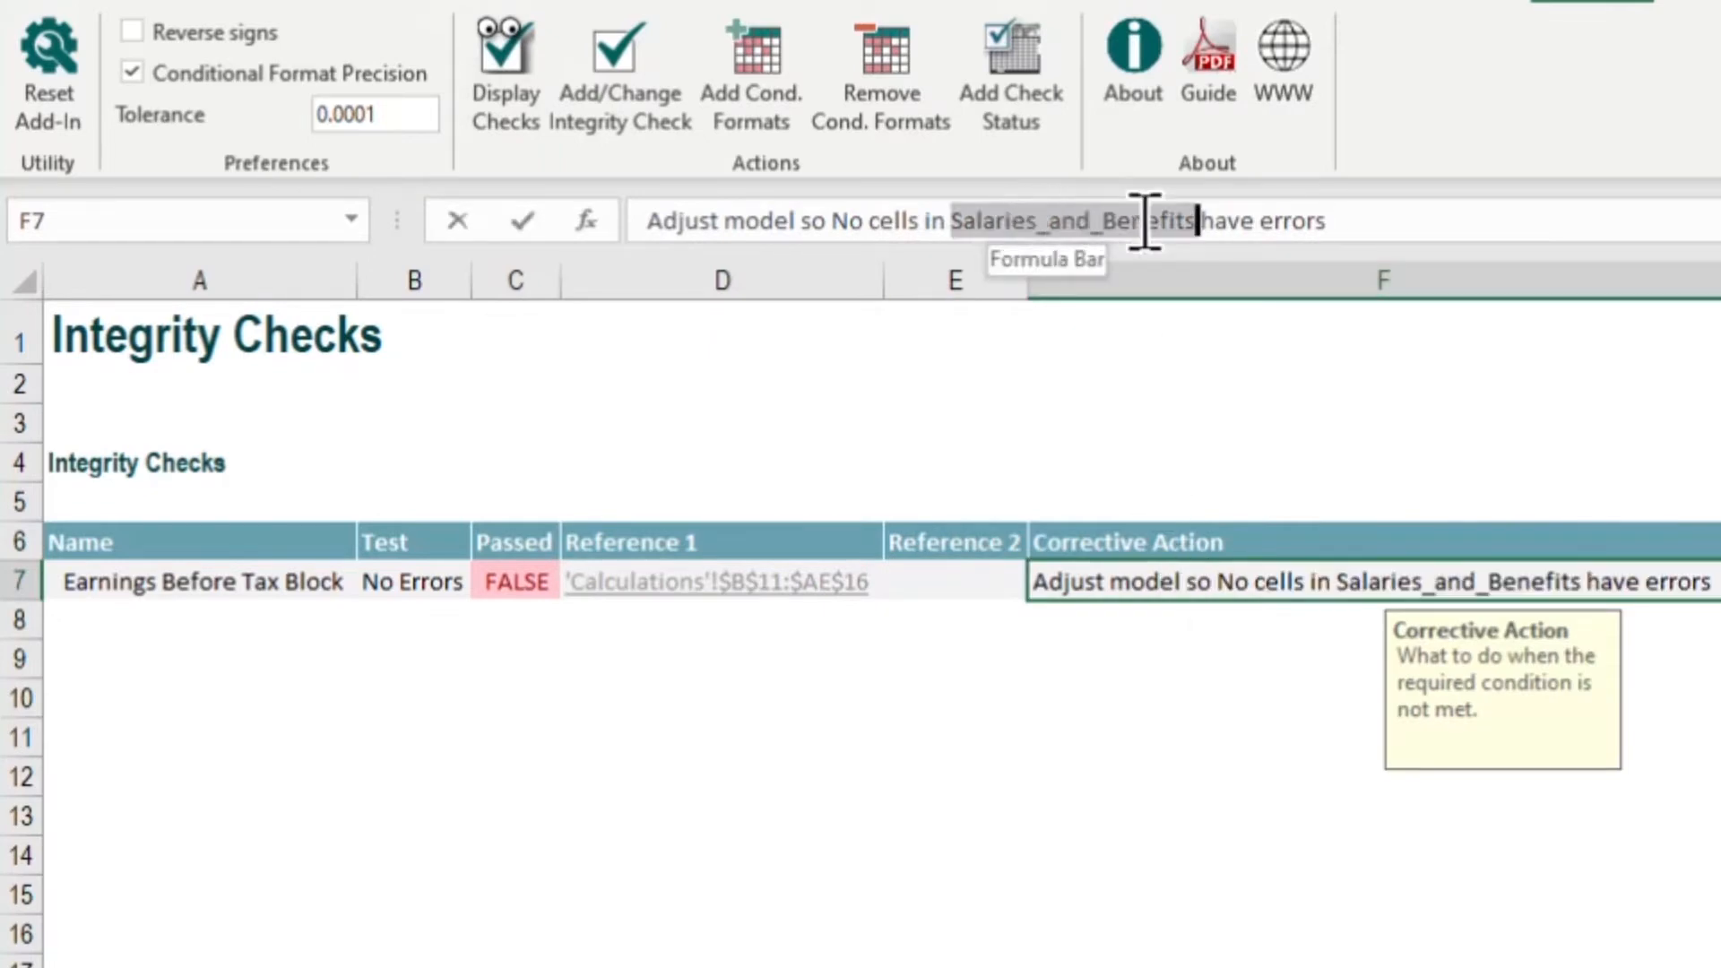
text(Earnings b)
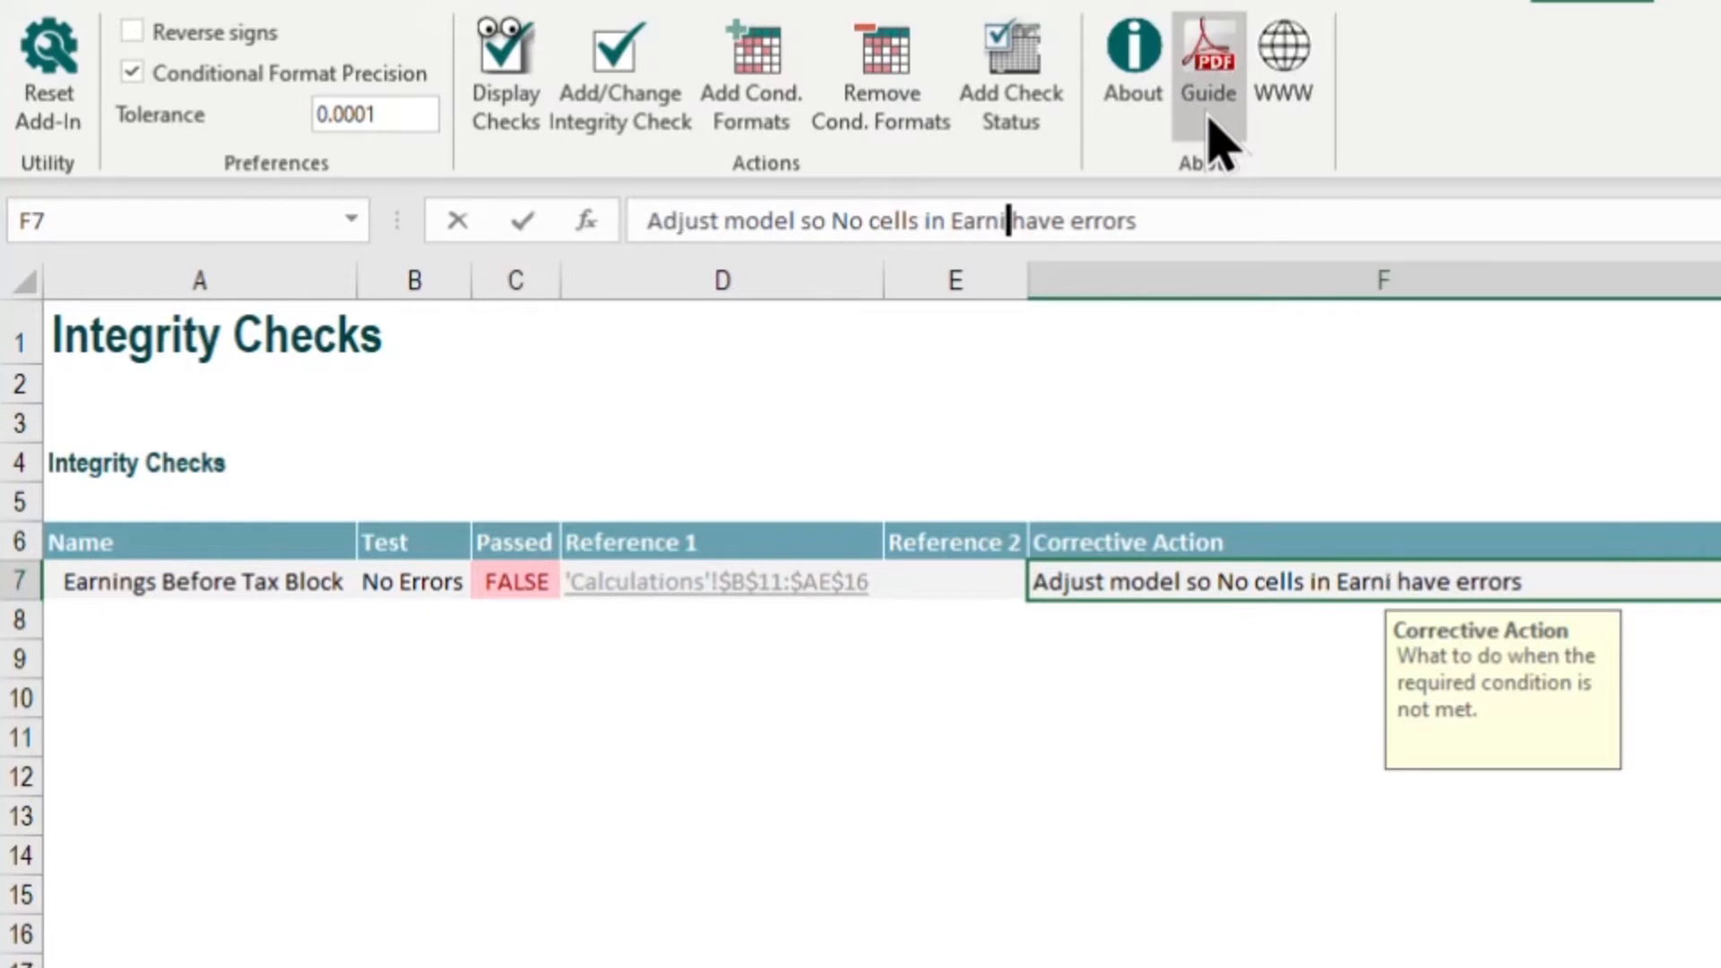
text(efore tax b)
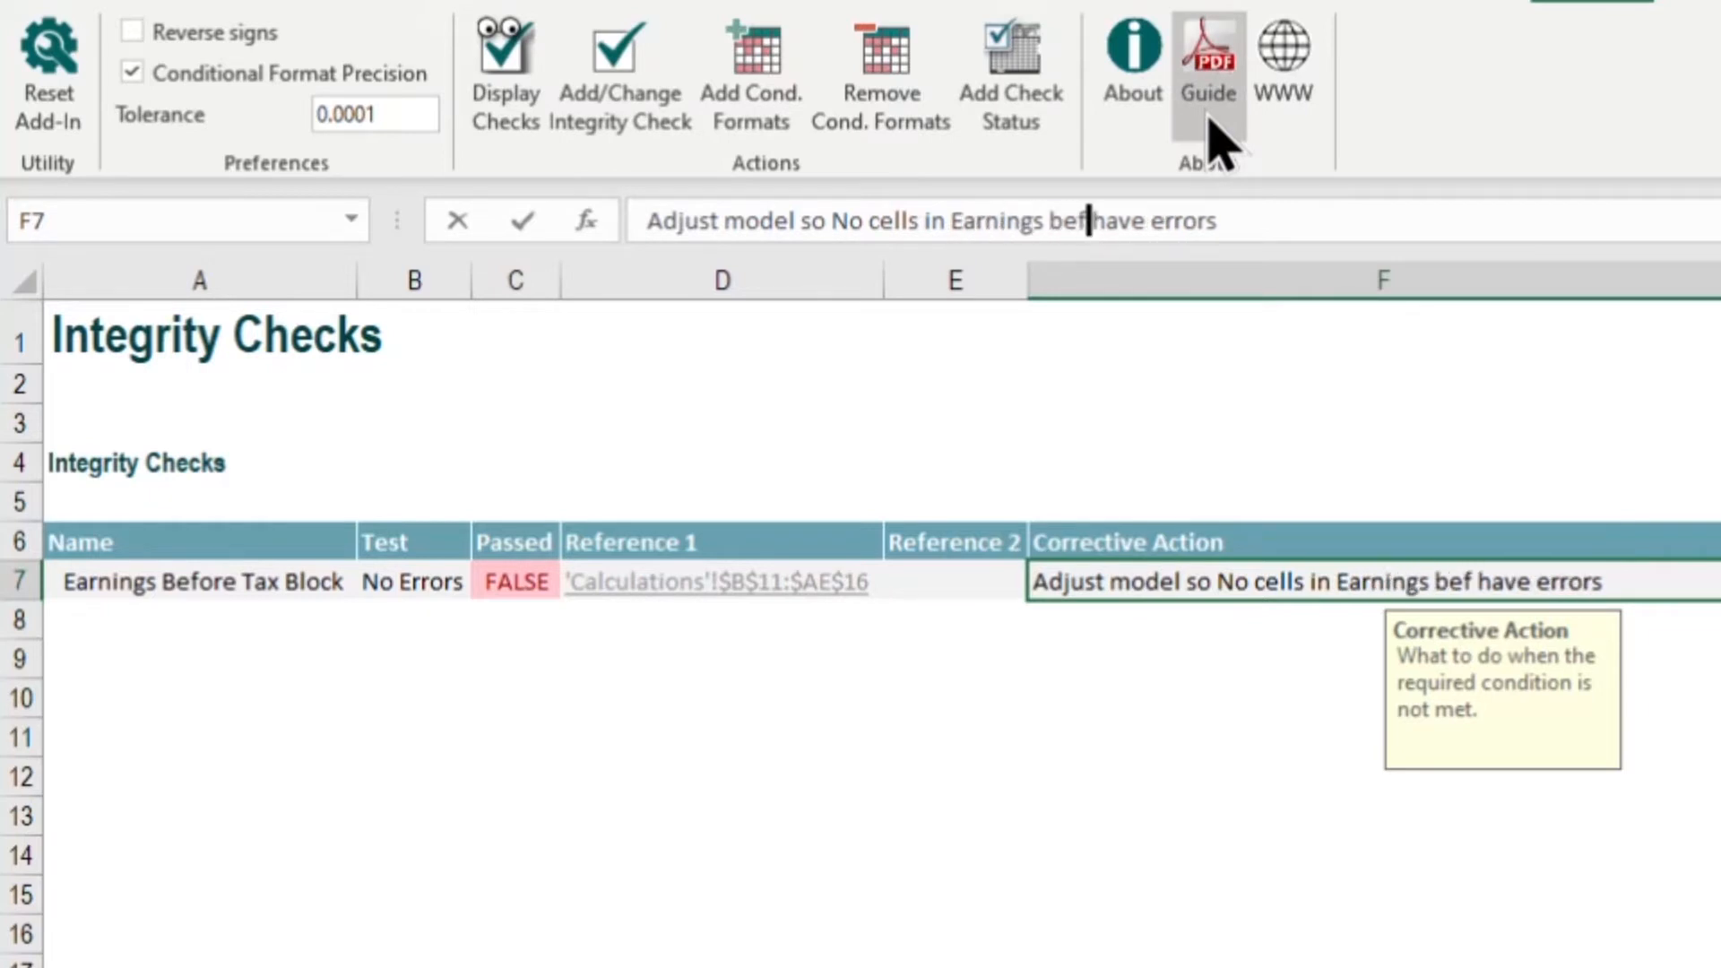
text(lock)
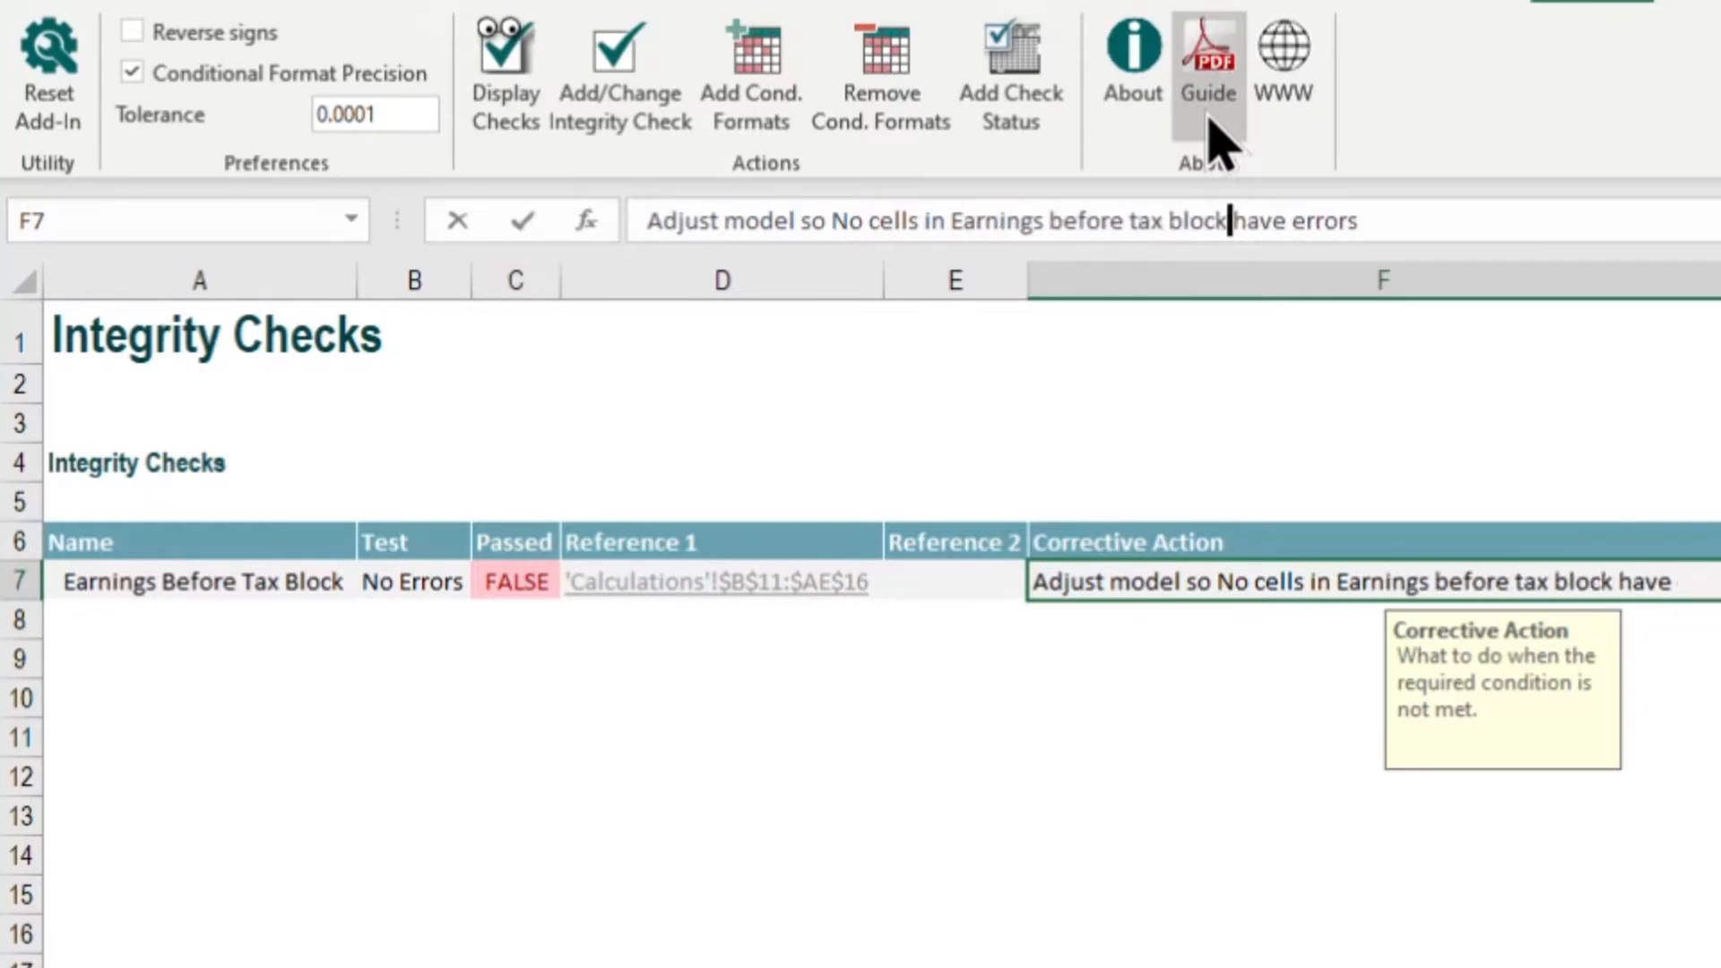
key(Return)
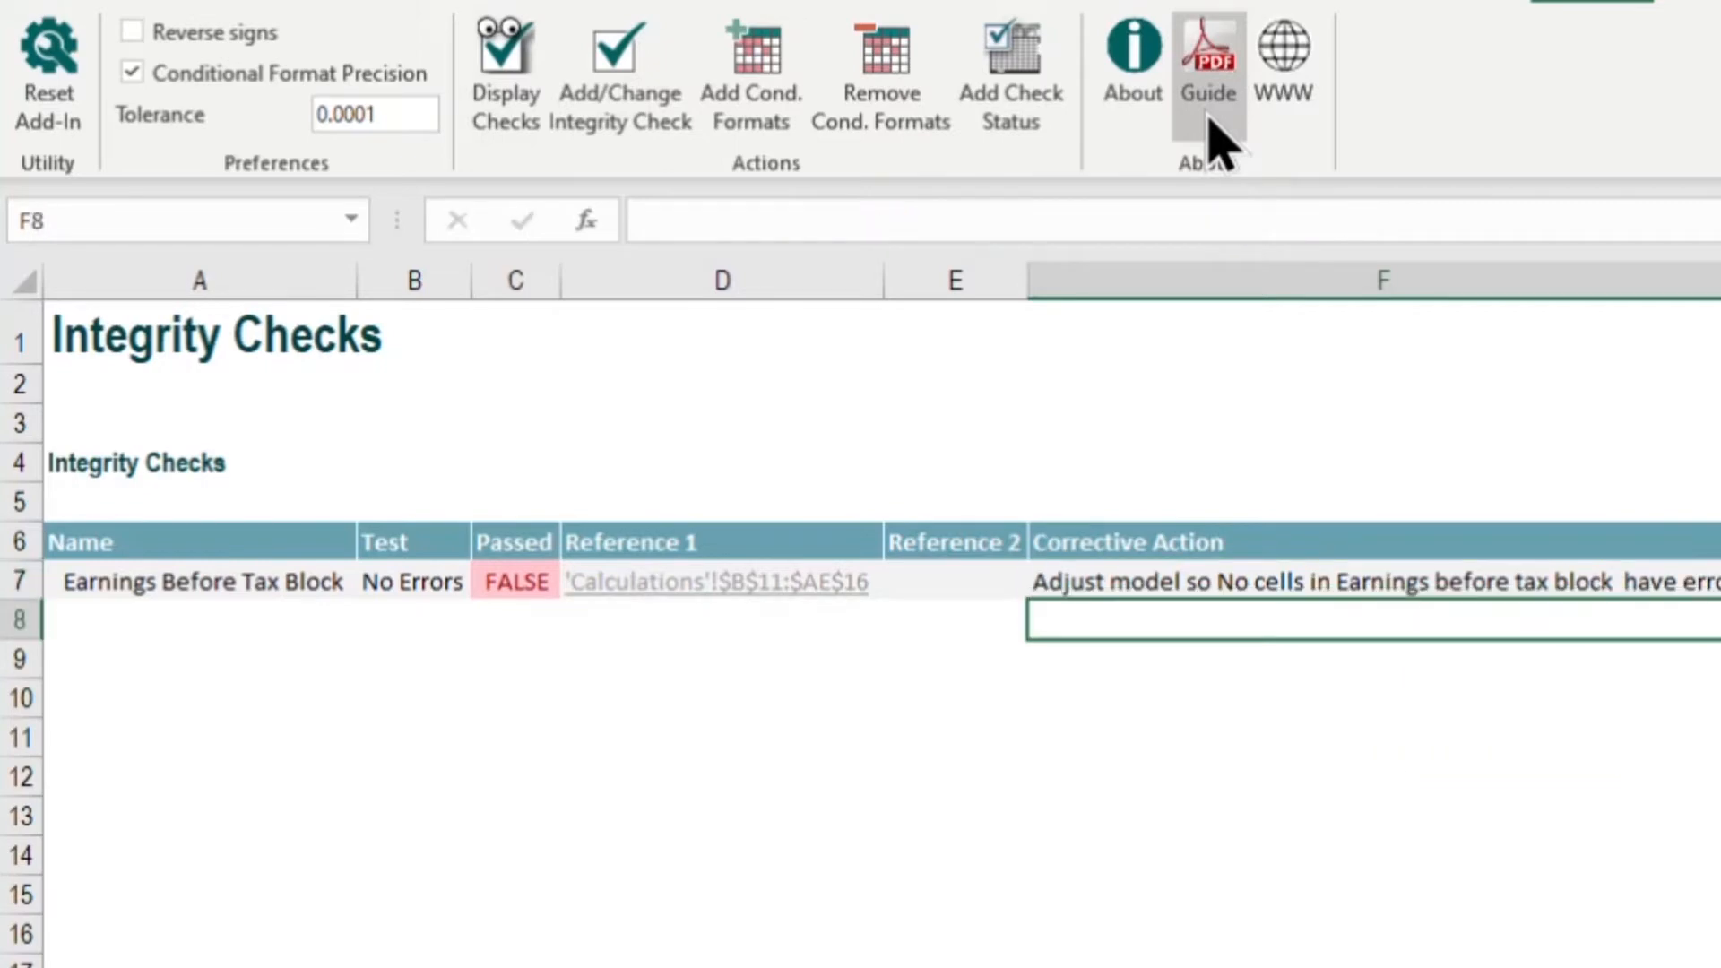
click(1267, 584)
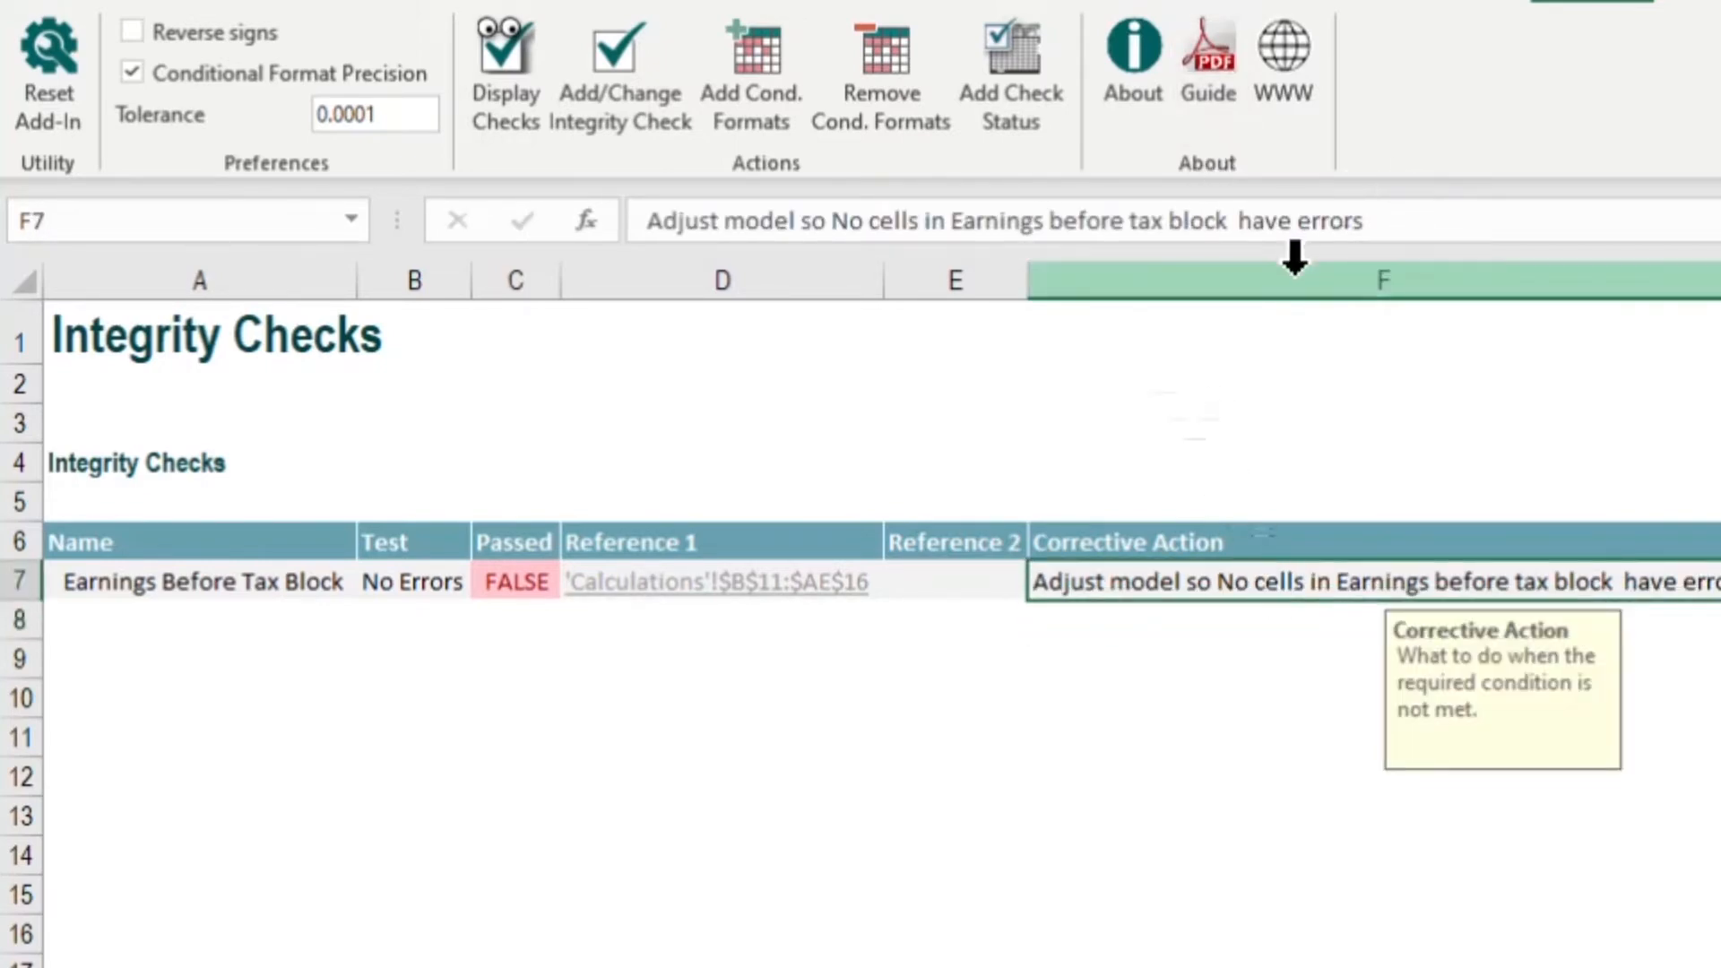
Follow the failed check's Reference 1 link and remove /0 from the 2020 Earnings Before Tax formula in B16
click(636, 592)
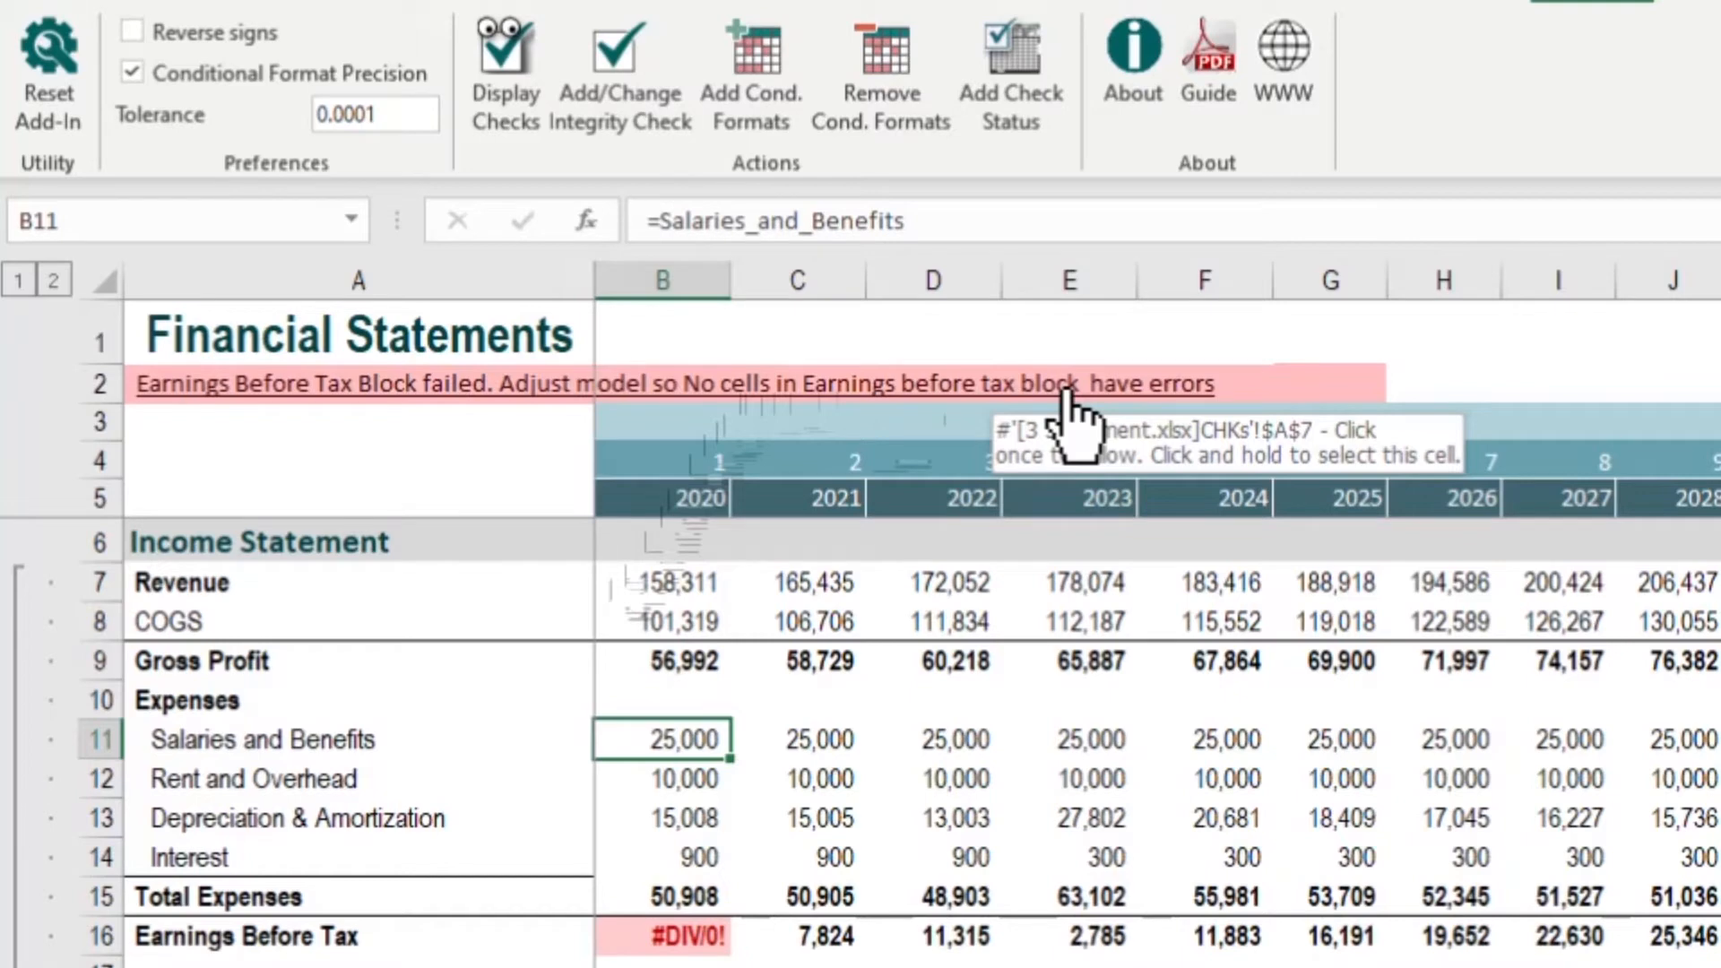
click(690, 932)
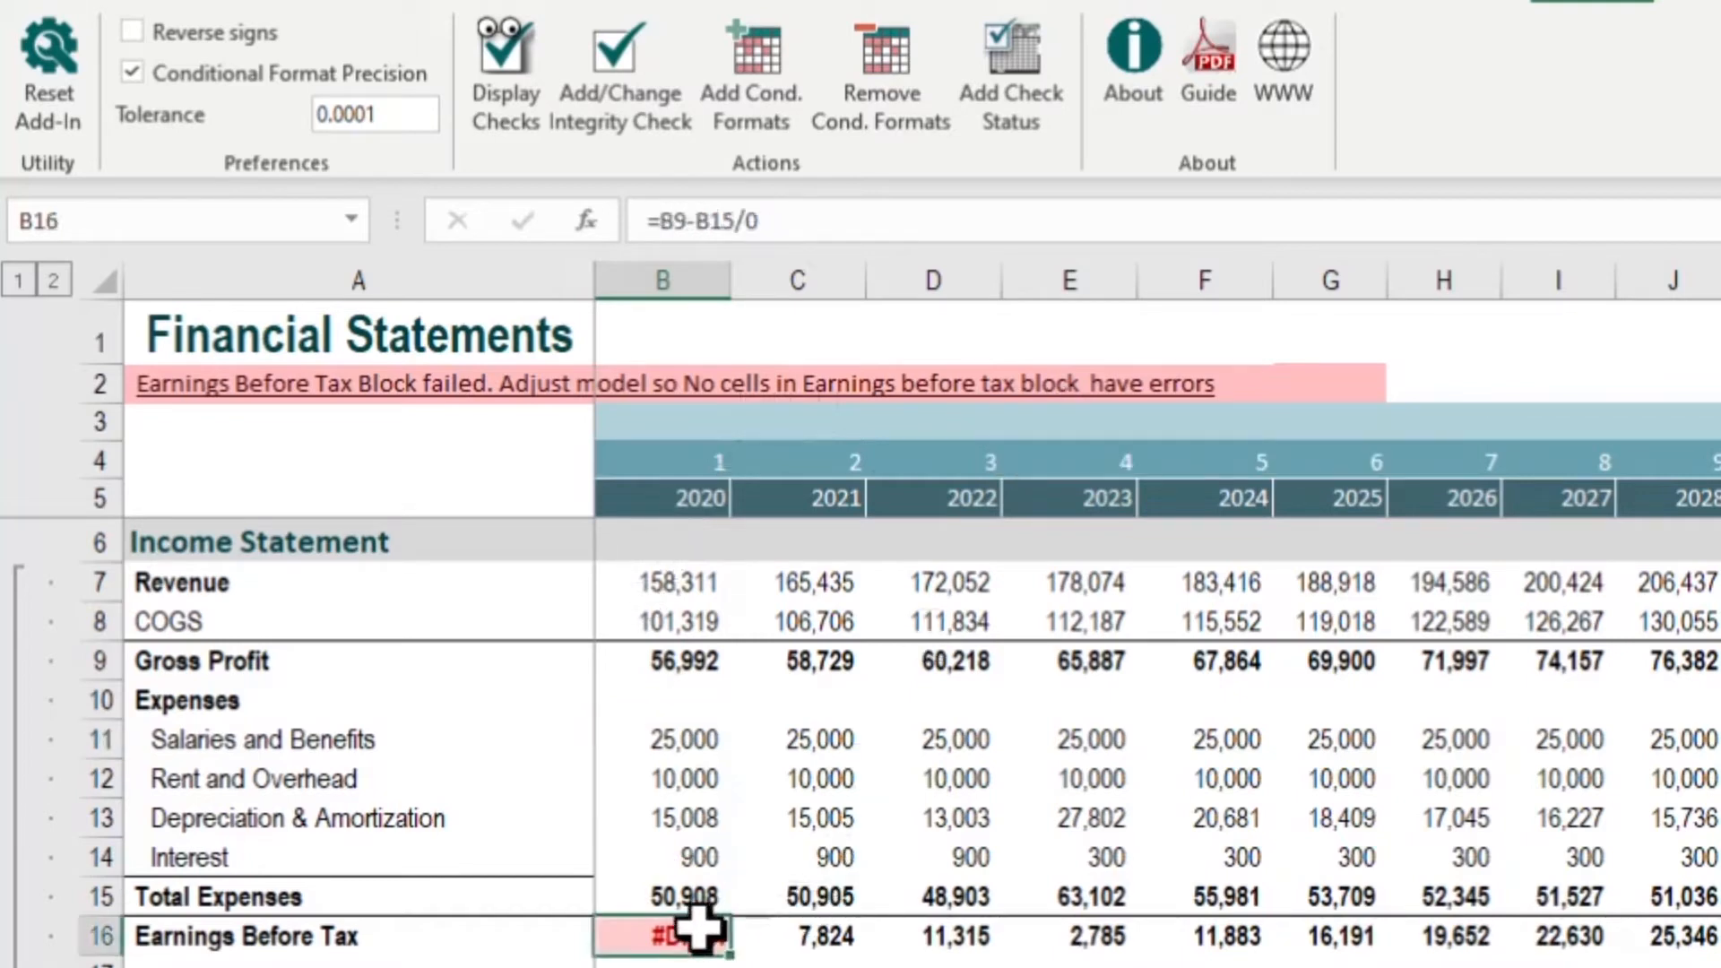
click(837, 220)
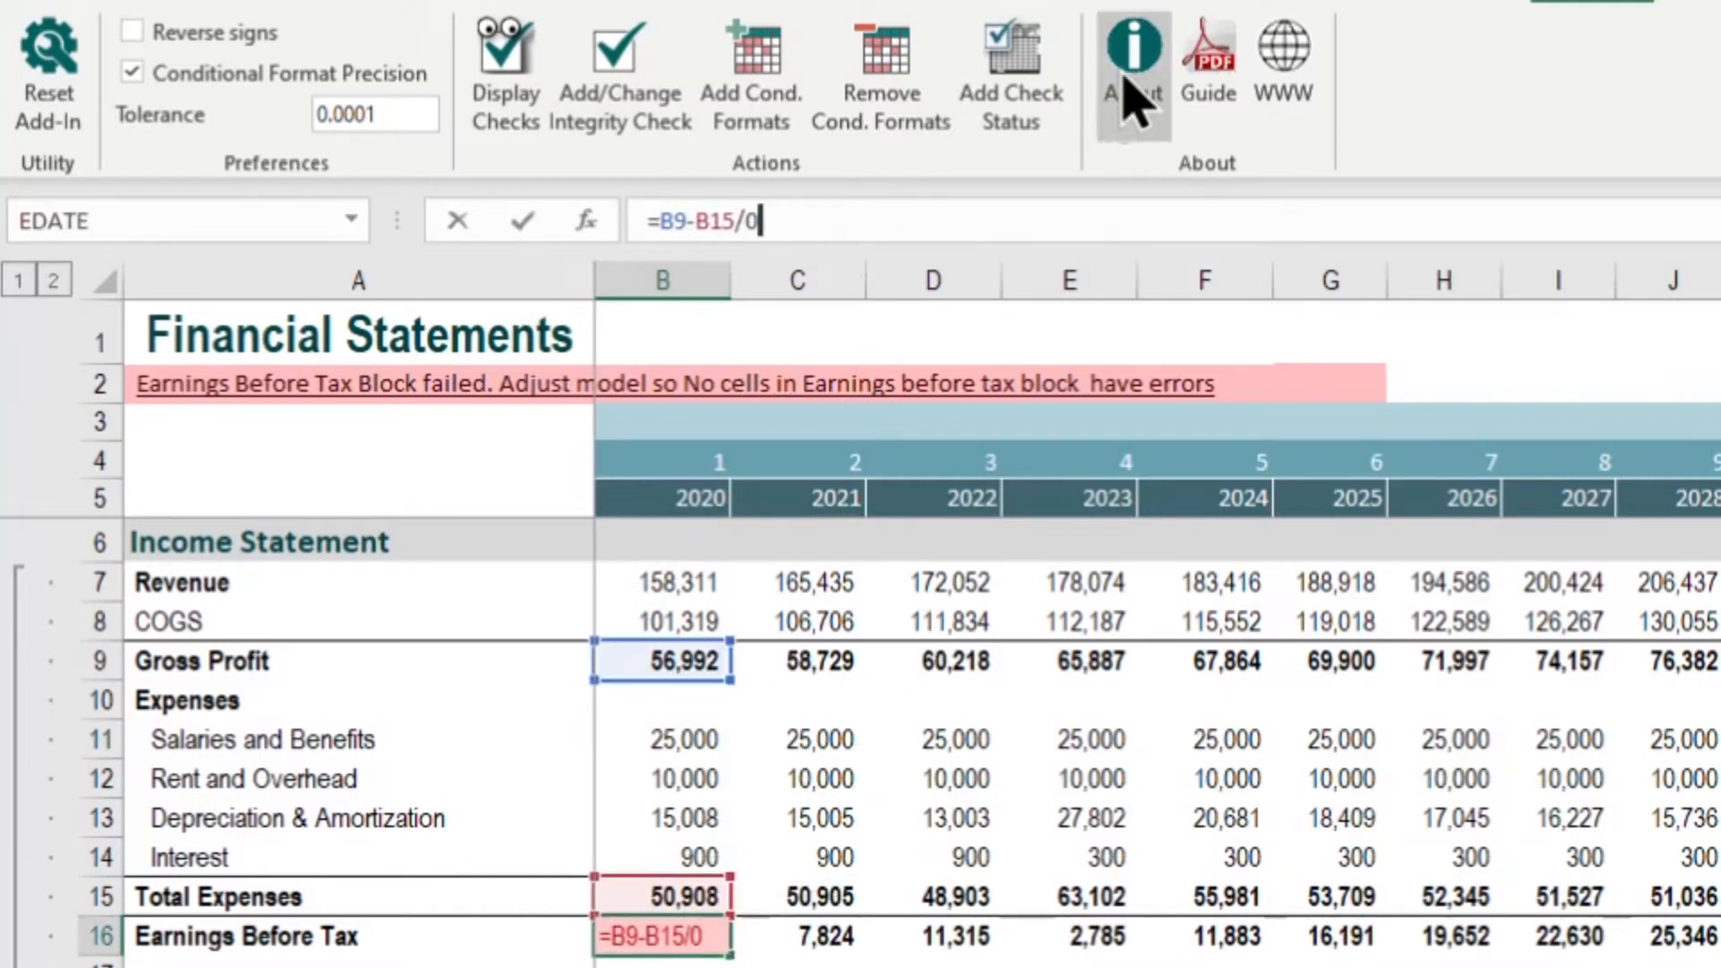
key(BackSpace)
key(BackSpace)
key(Return)
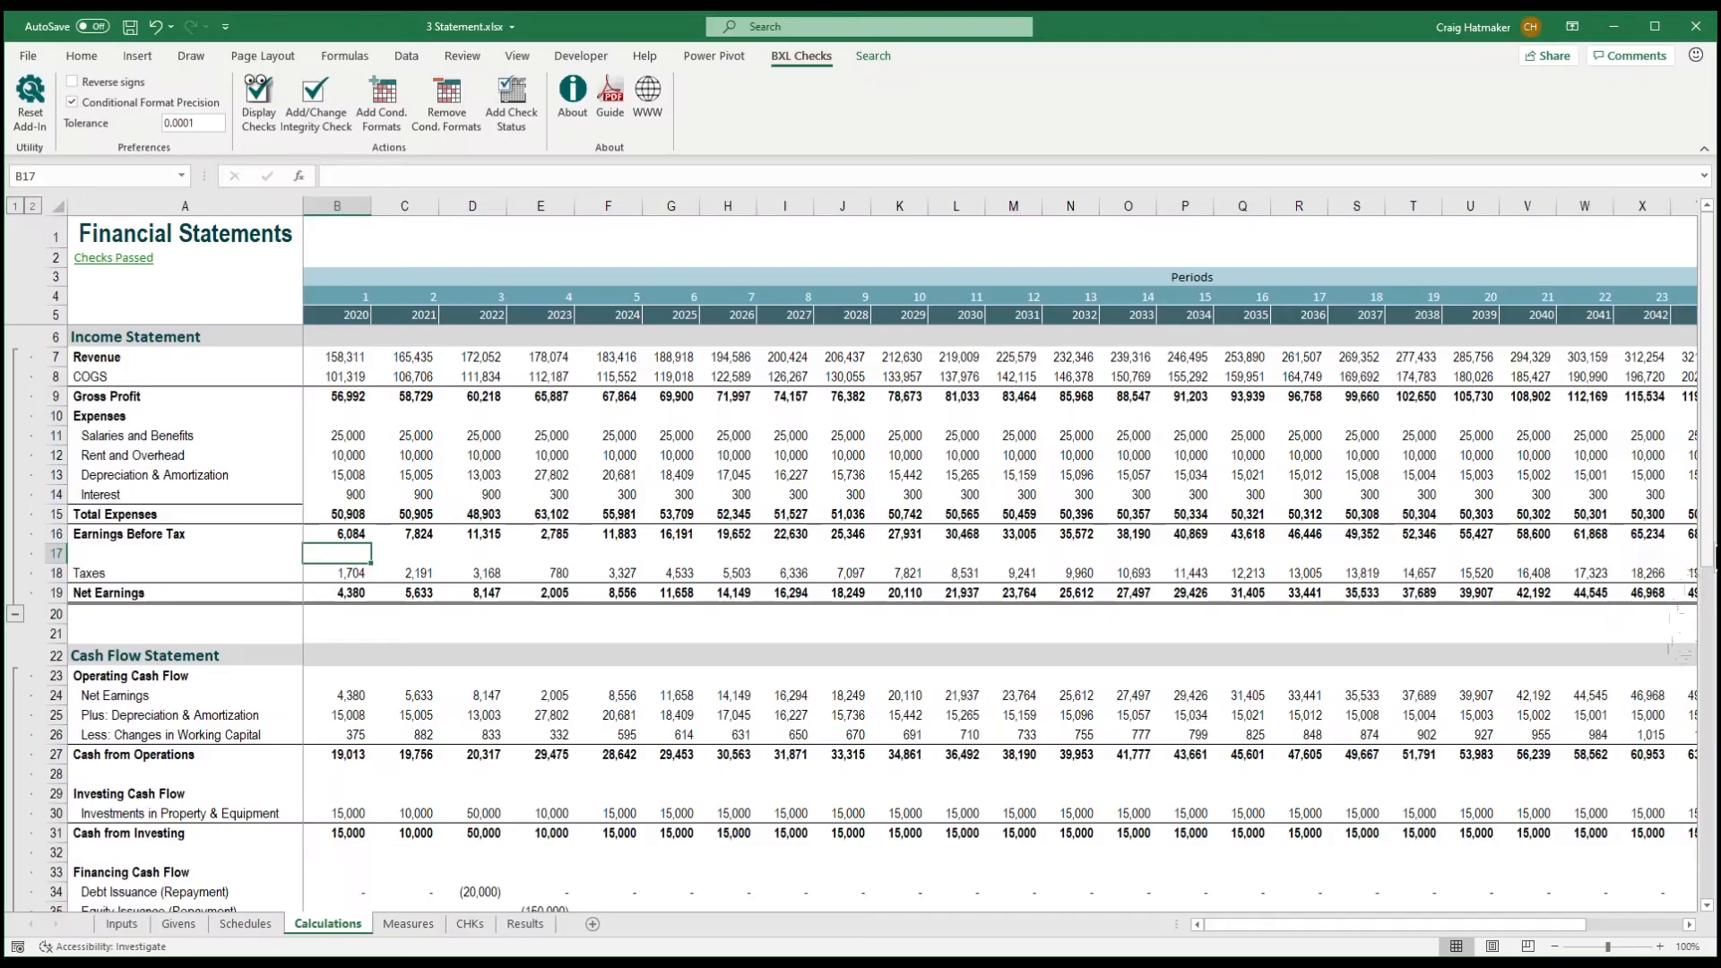
Add a new integrity check named from the Balance Sheet heading in A43 and set its test to Balance Each
drag(1709, 557, 1702, 901)
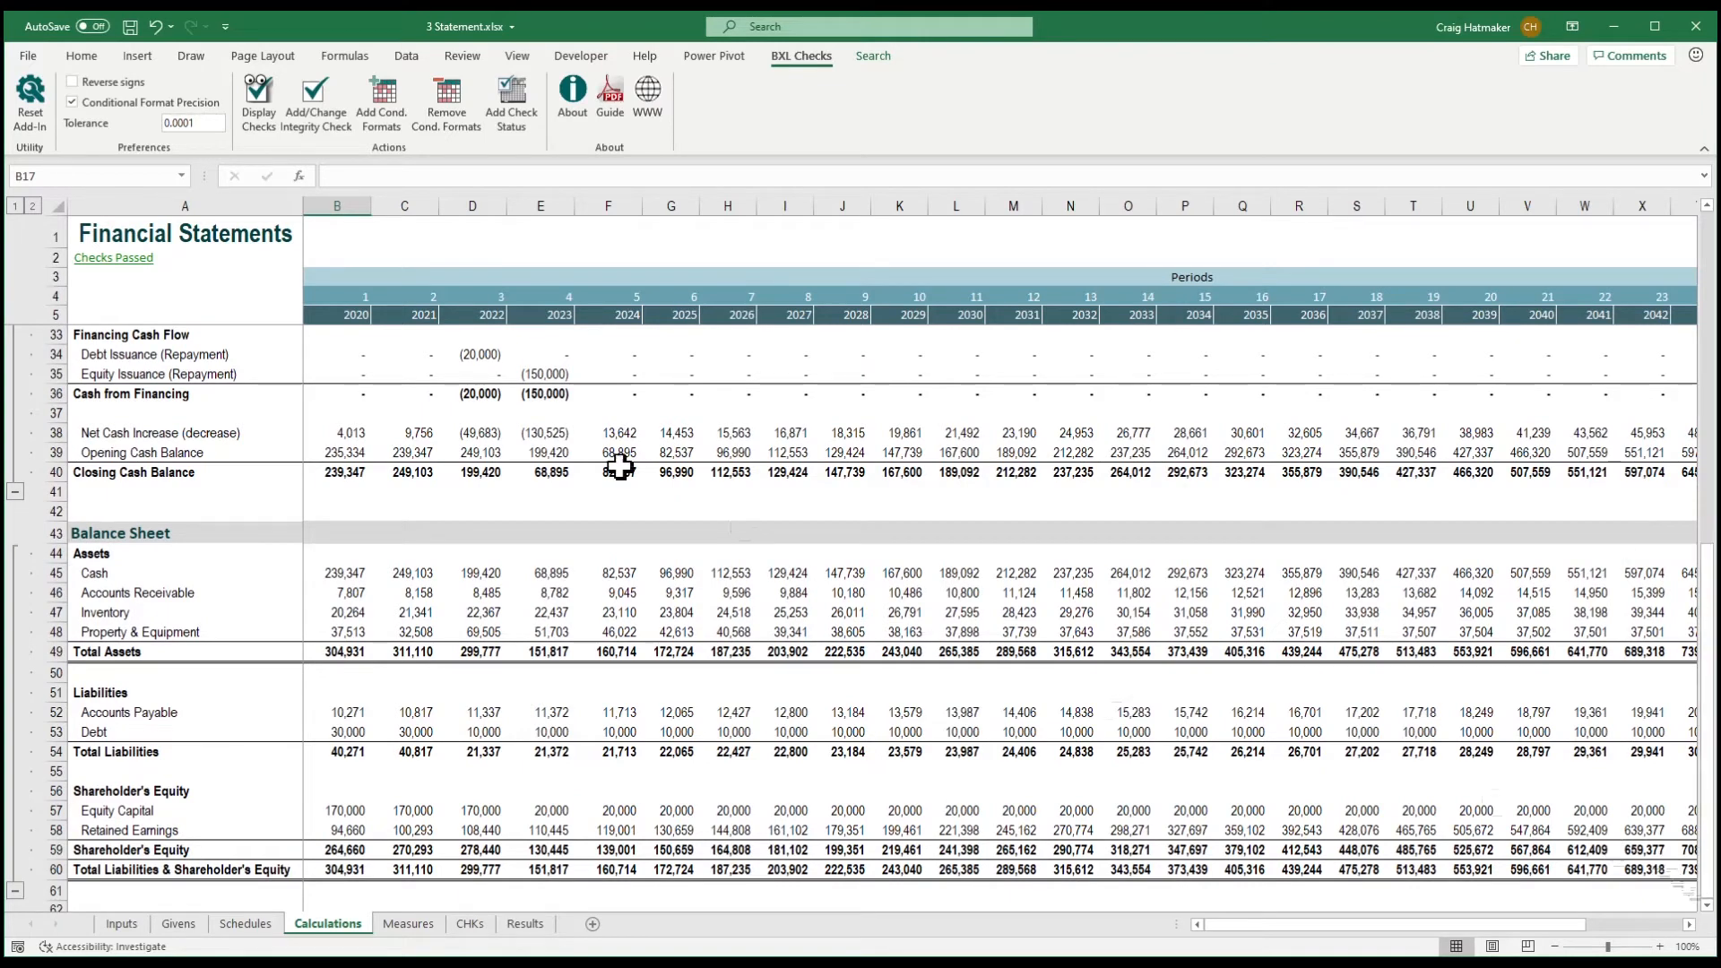
click(339, 113)
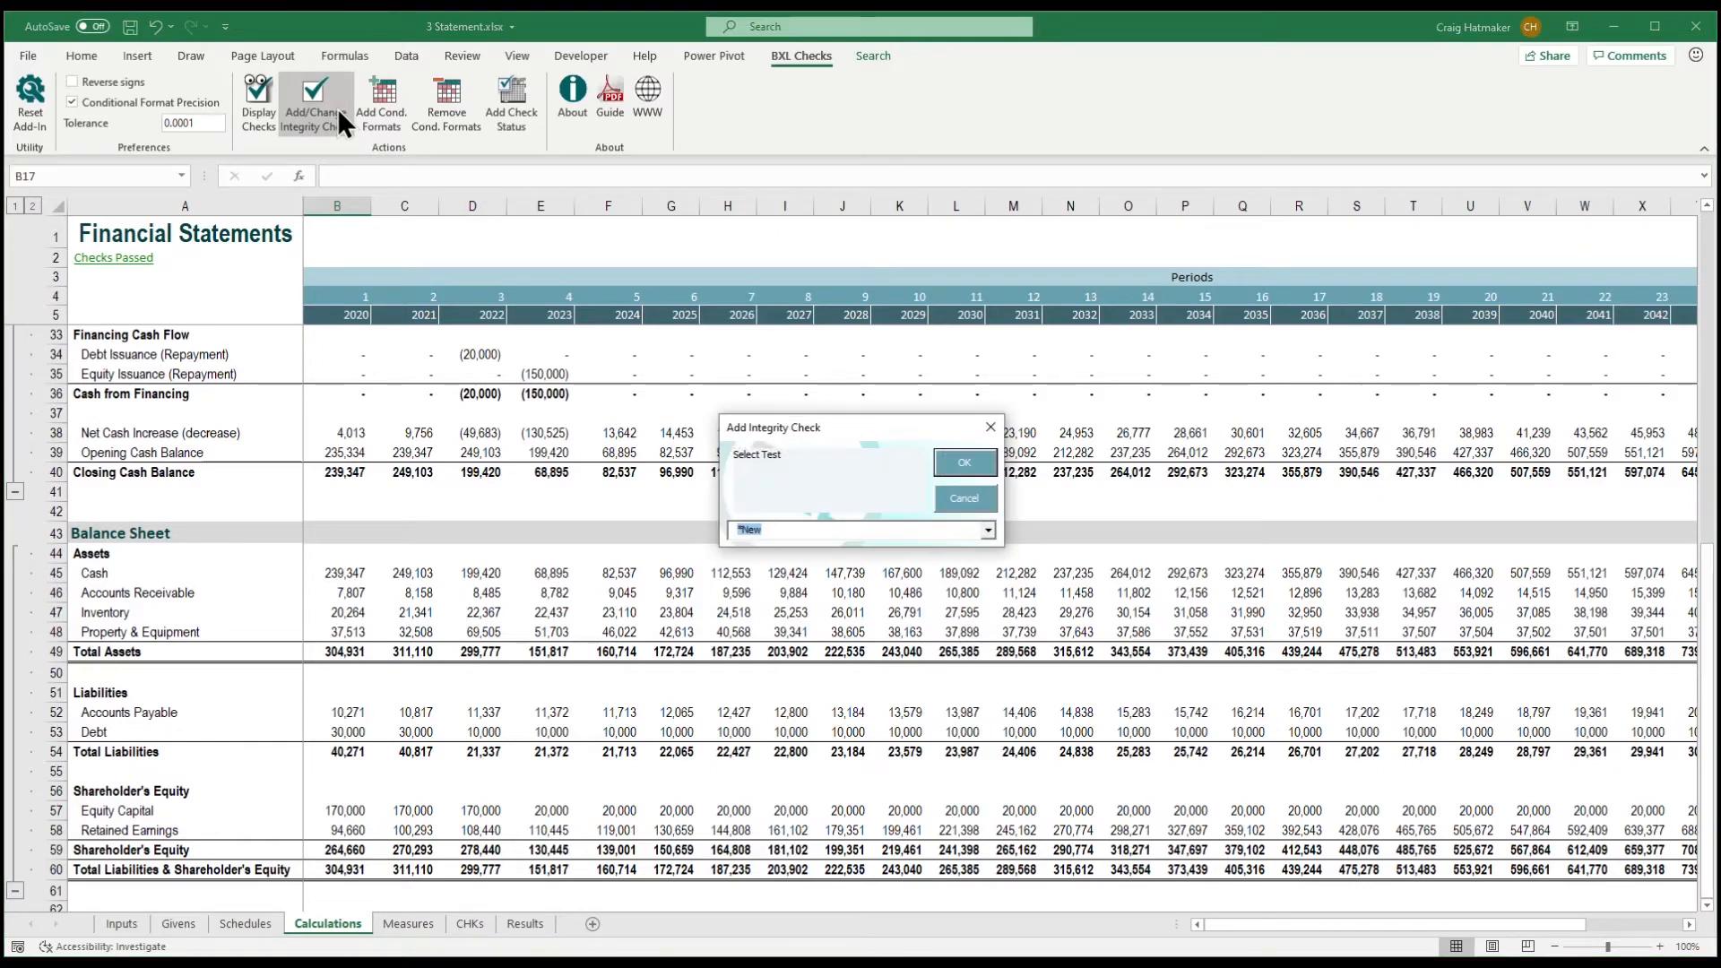
click(989, 530)
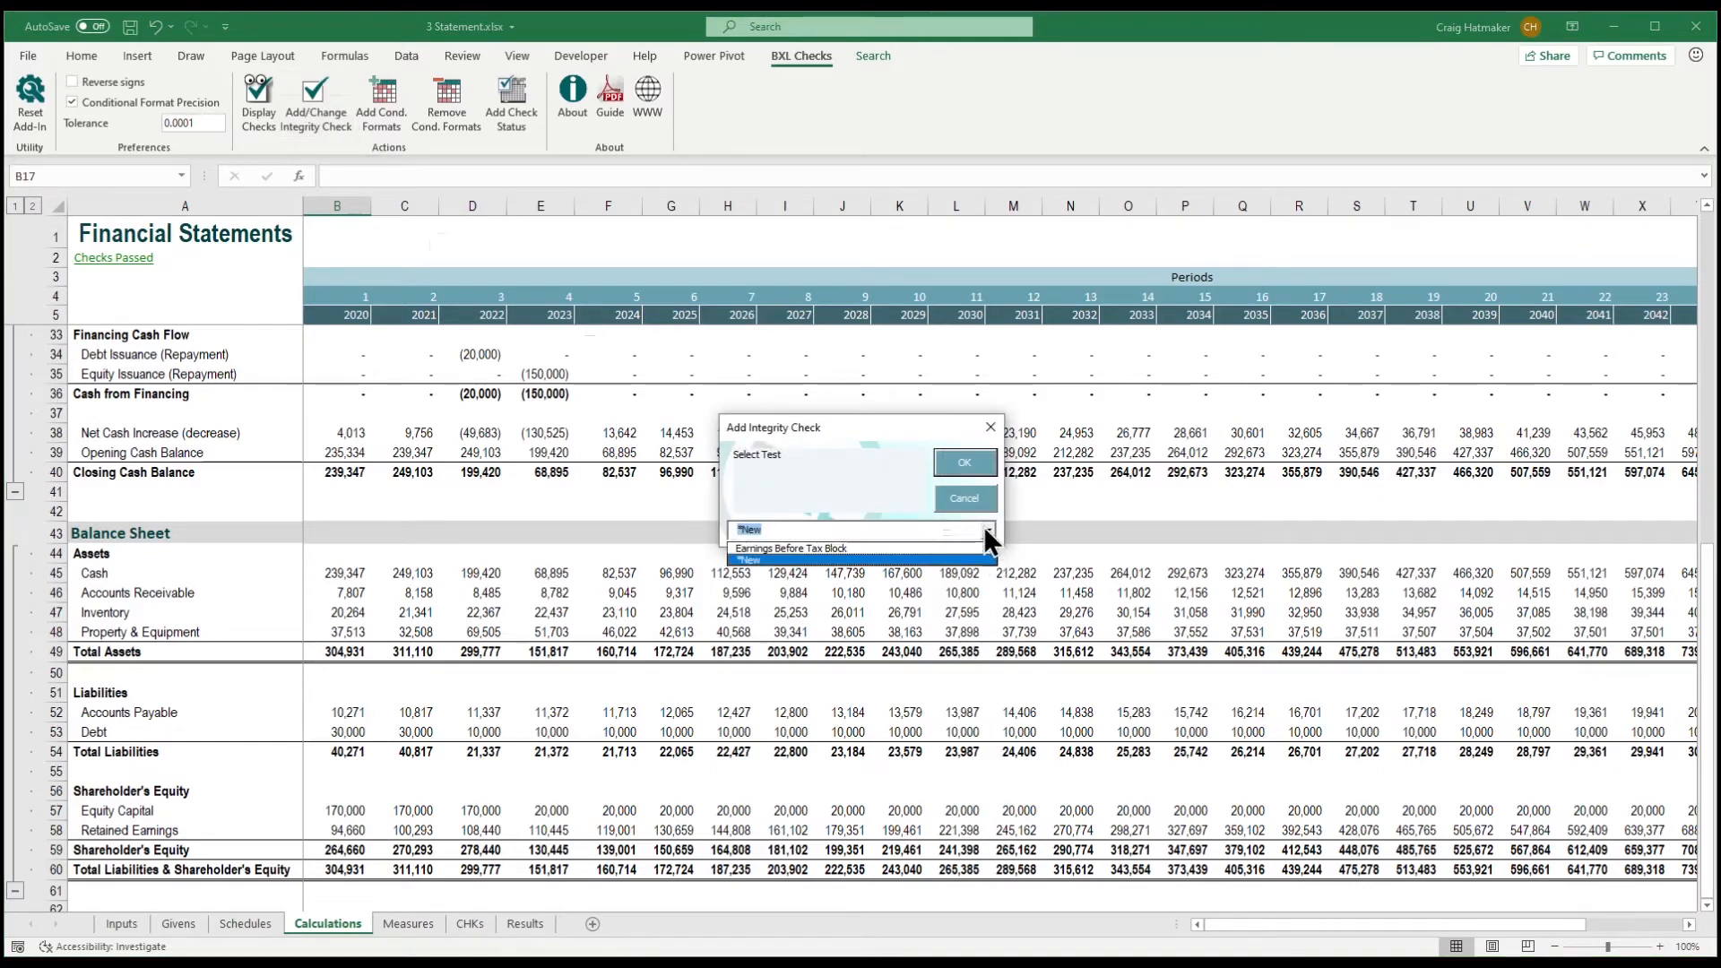
click(934, 524)
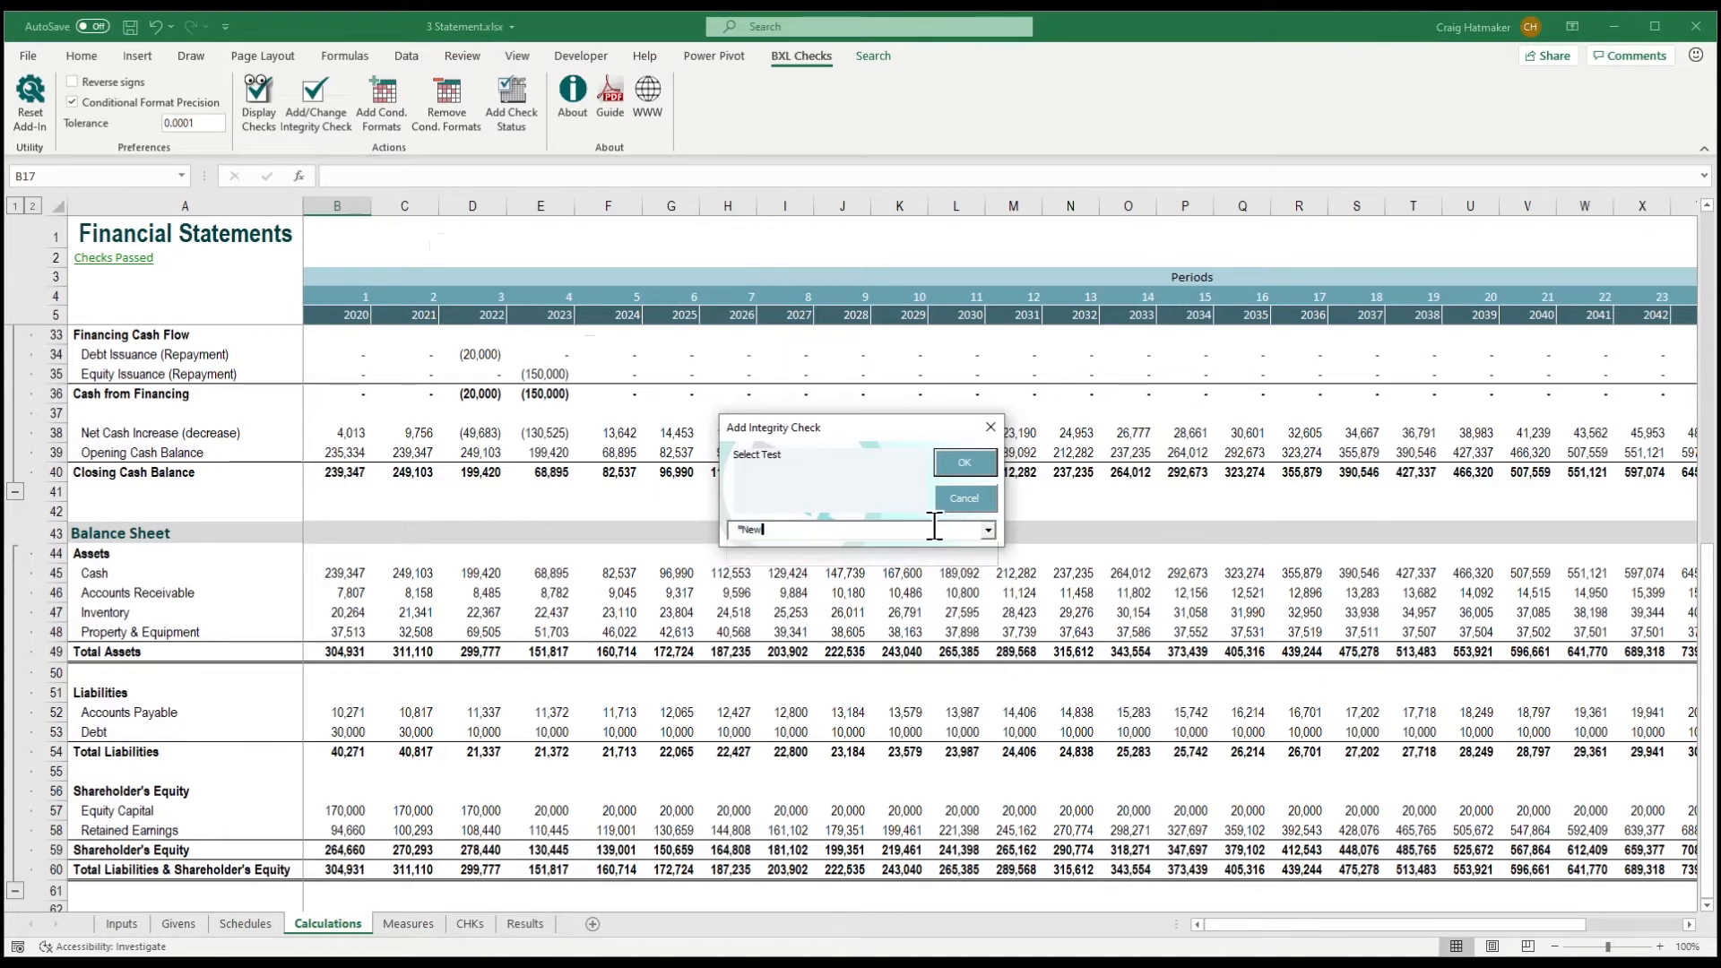
click(174, 536)
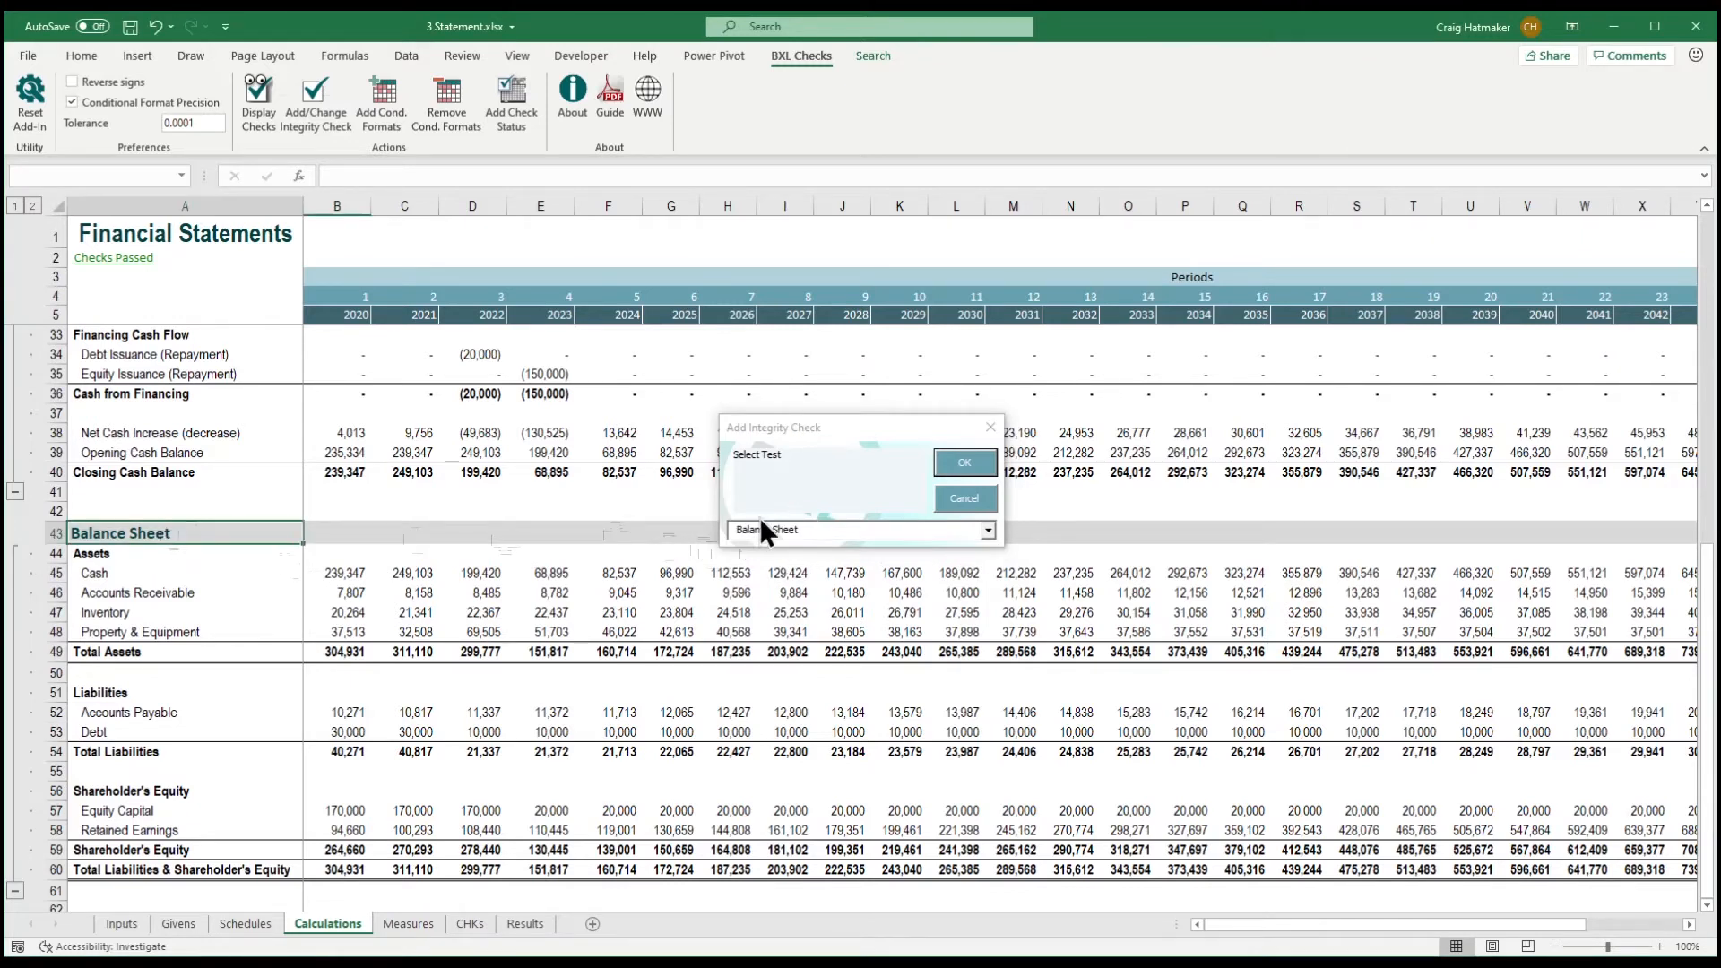
click(965, 458)
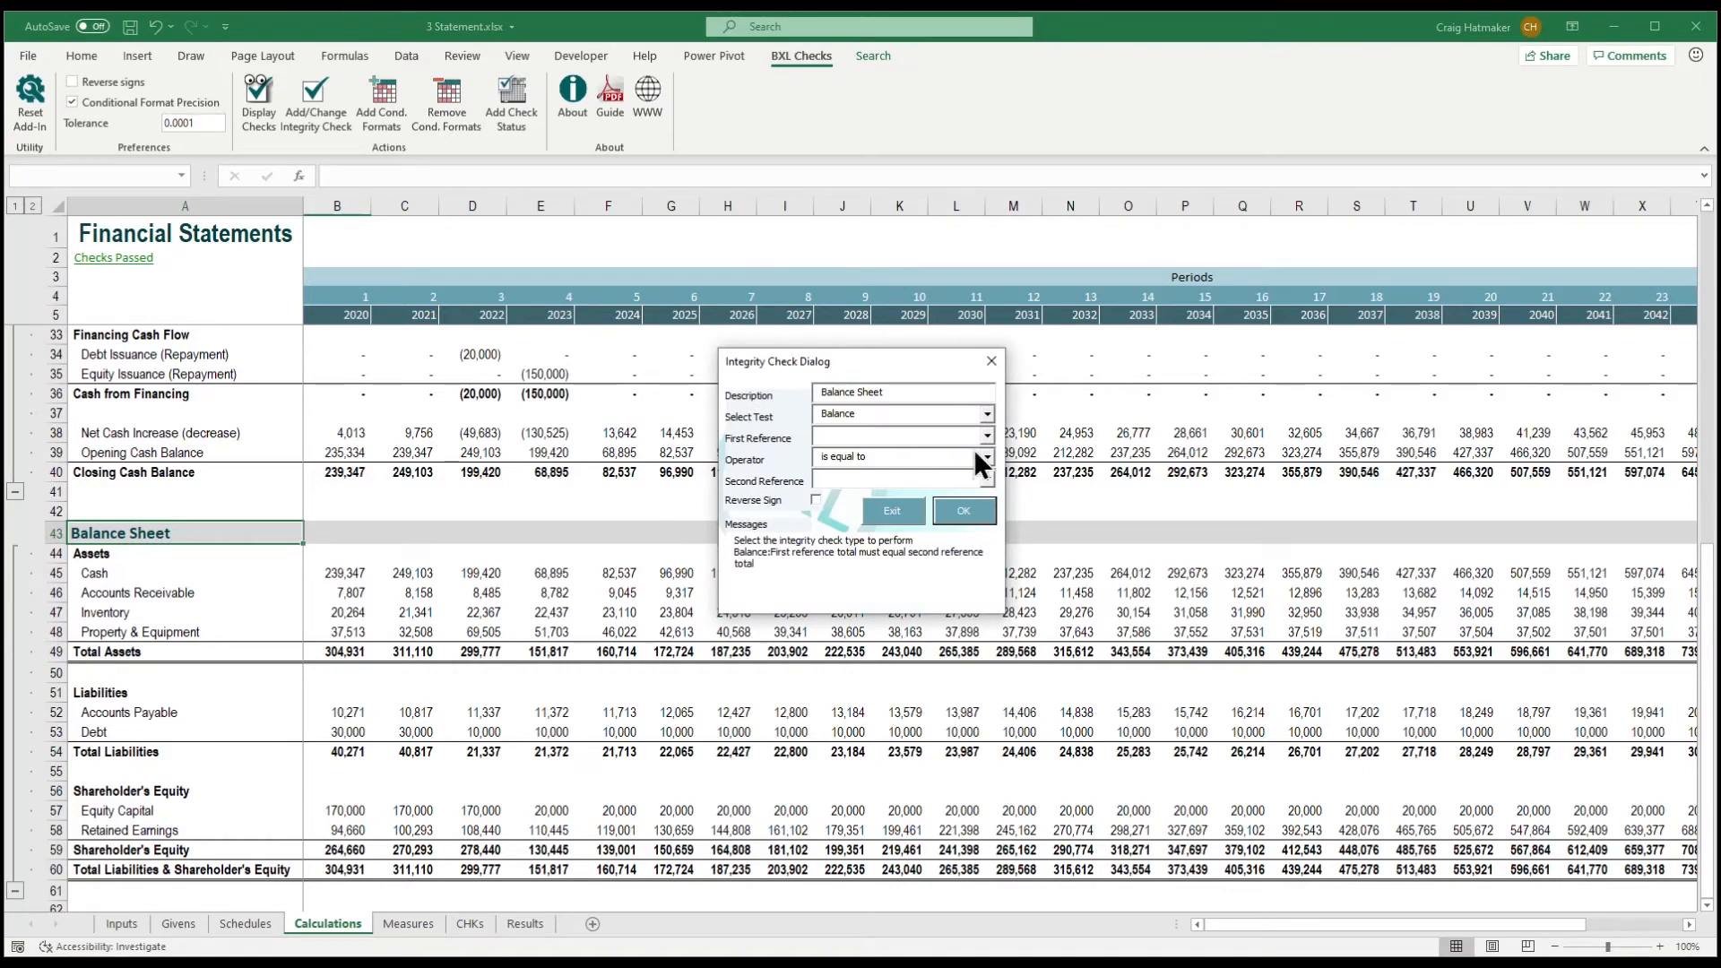
click(984, 416)
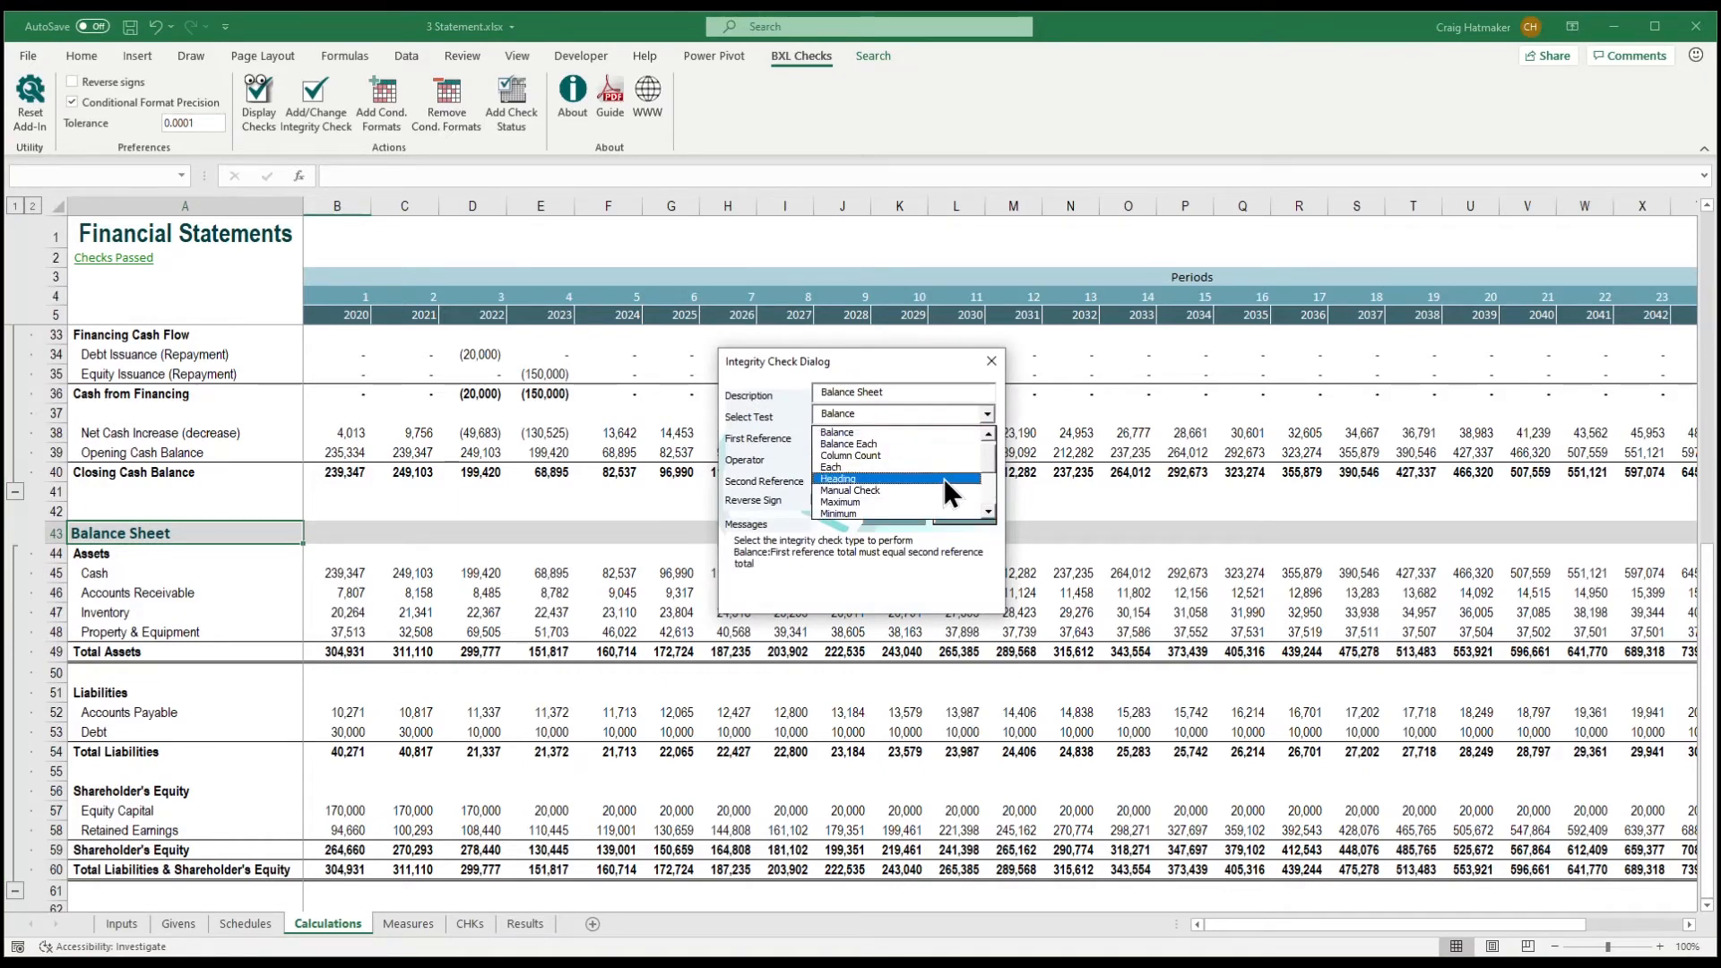
click(921, 444)
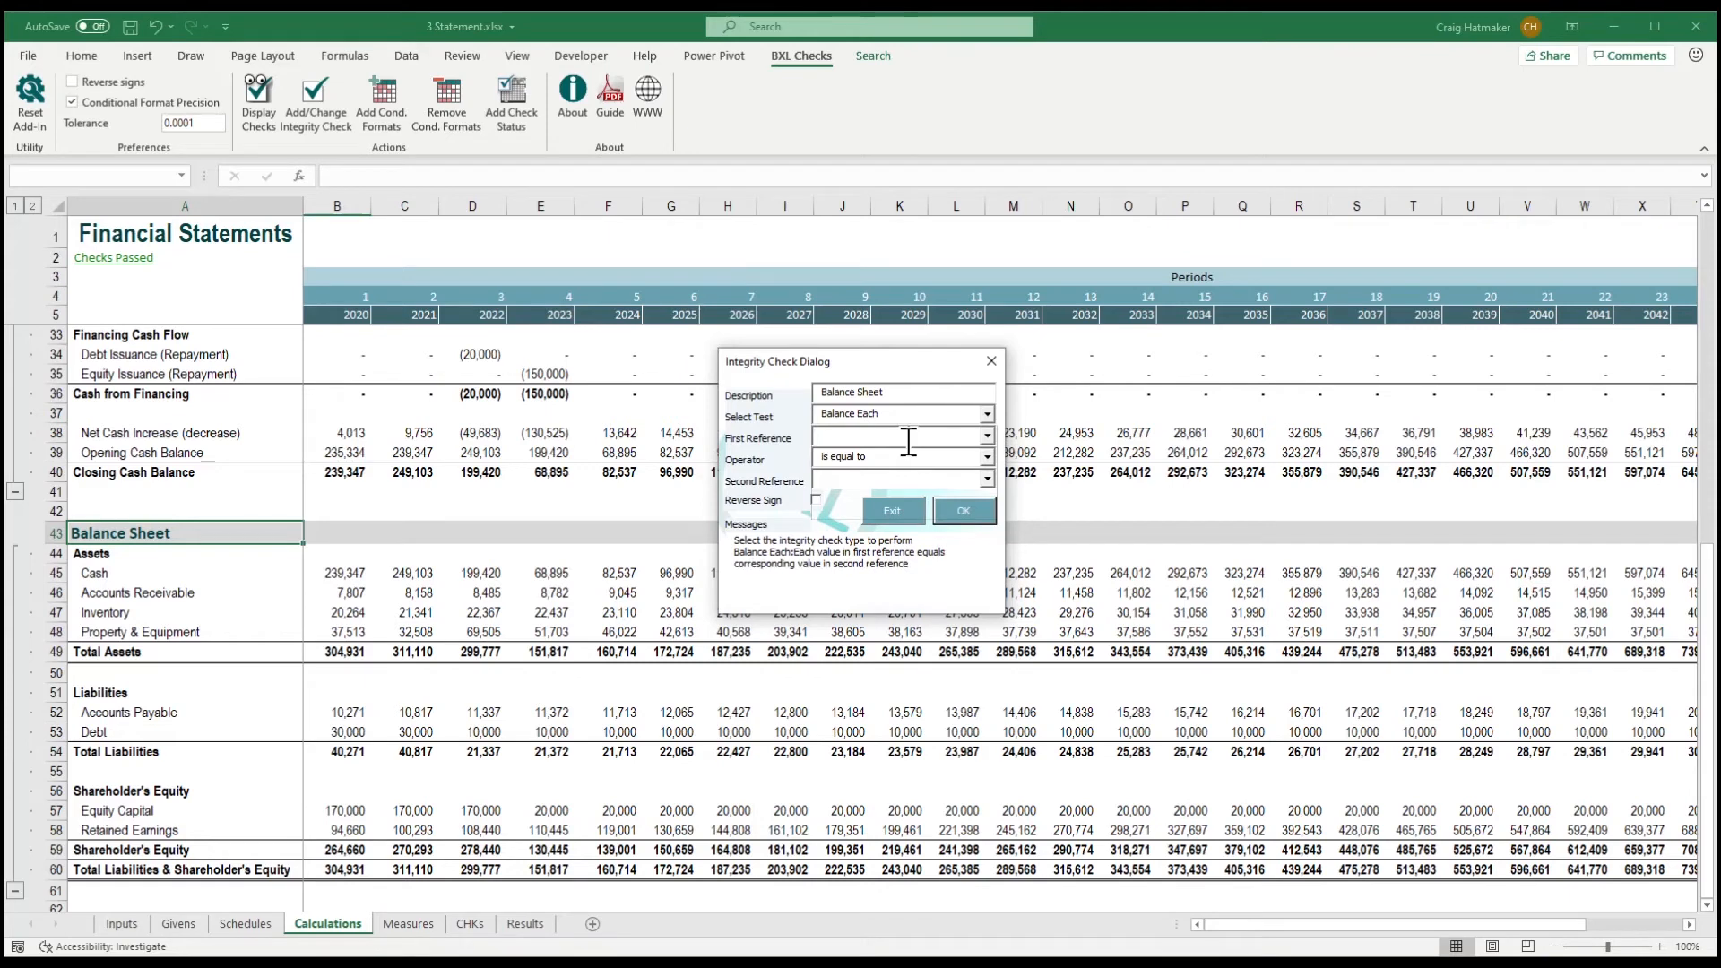
Set the check's first reference to the Total Assets row, B49:AE49 on the Calculations sheet
click(921, 440)
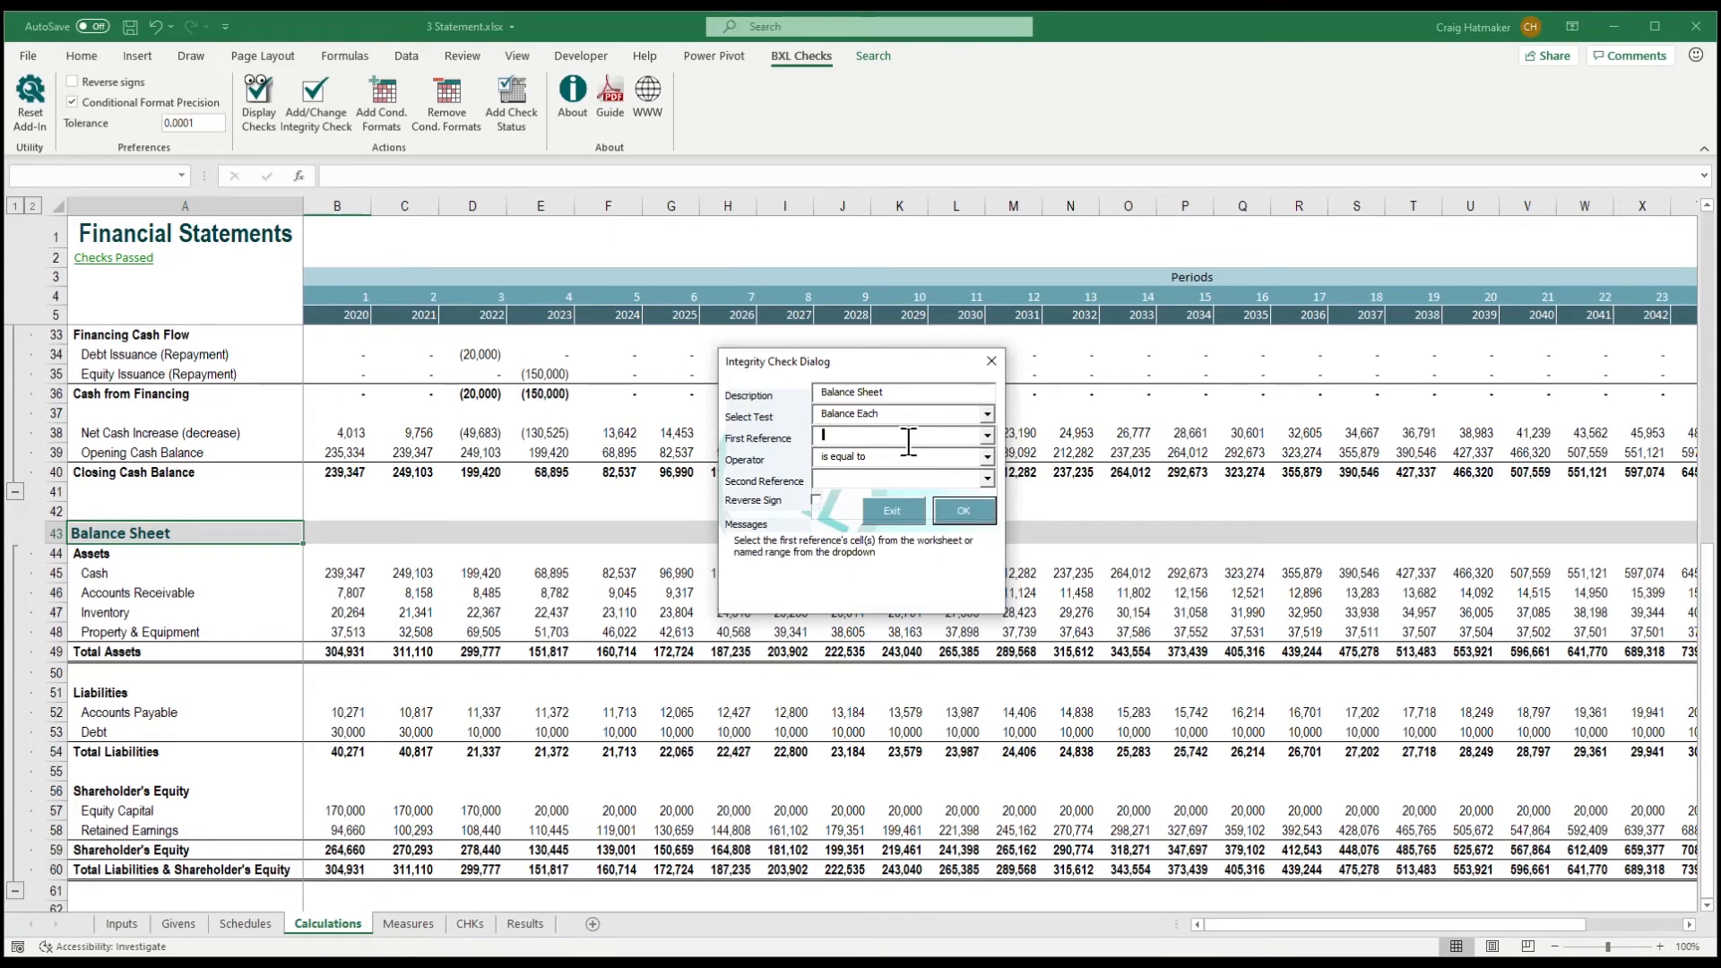
click(345, 649)
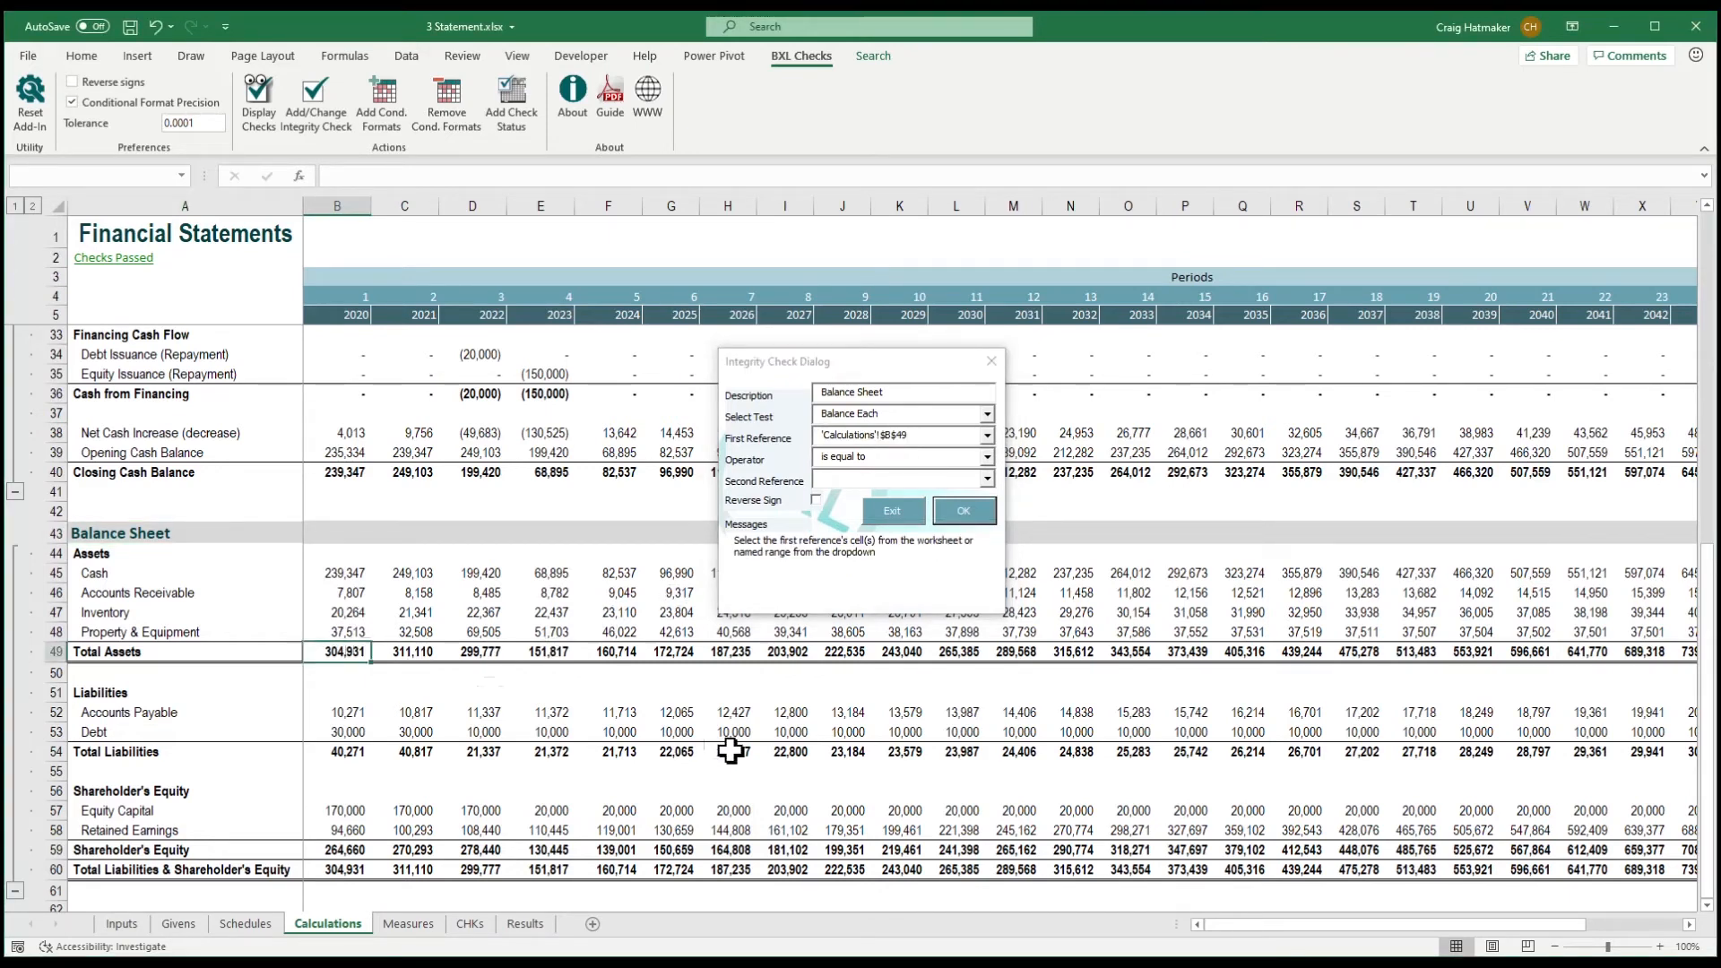
key(ctrl+shift+Right)
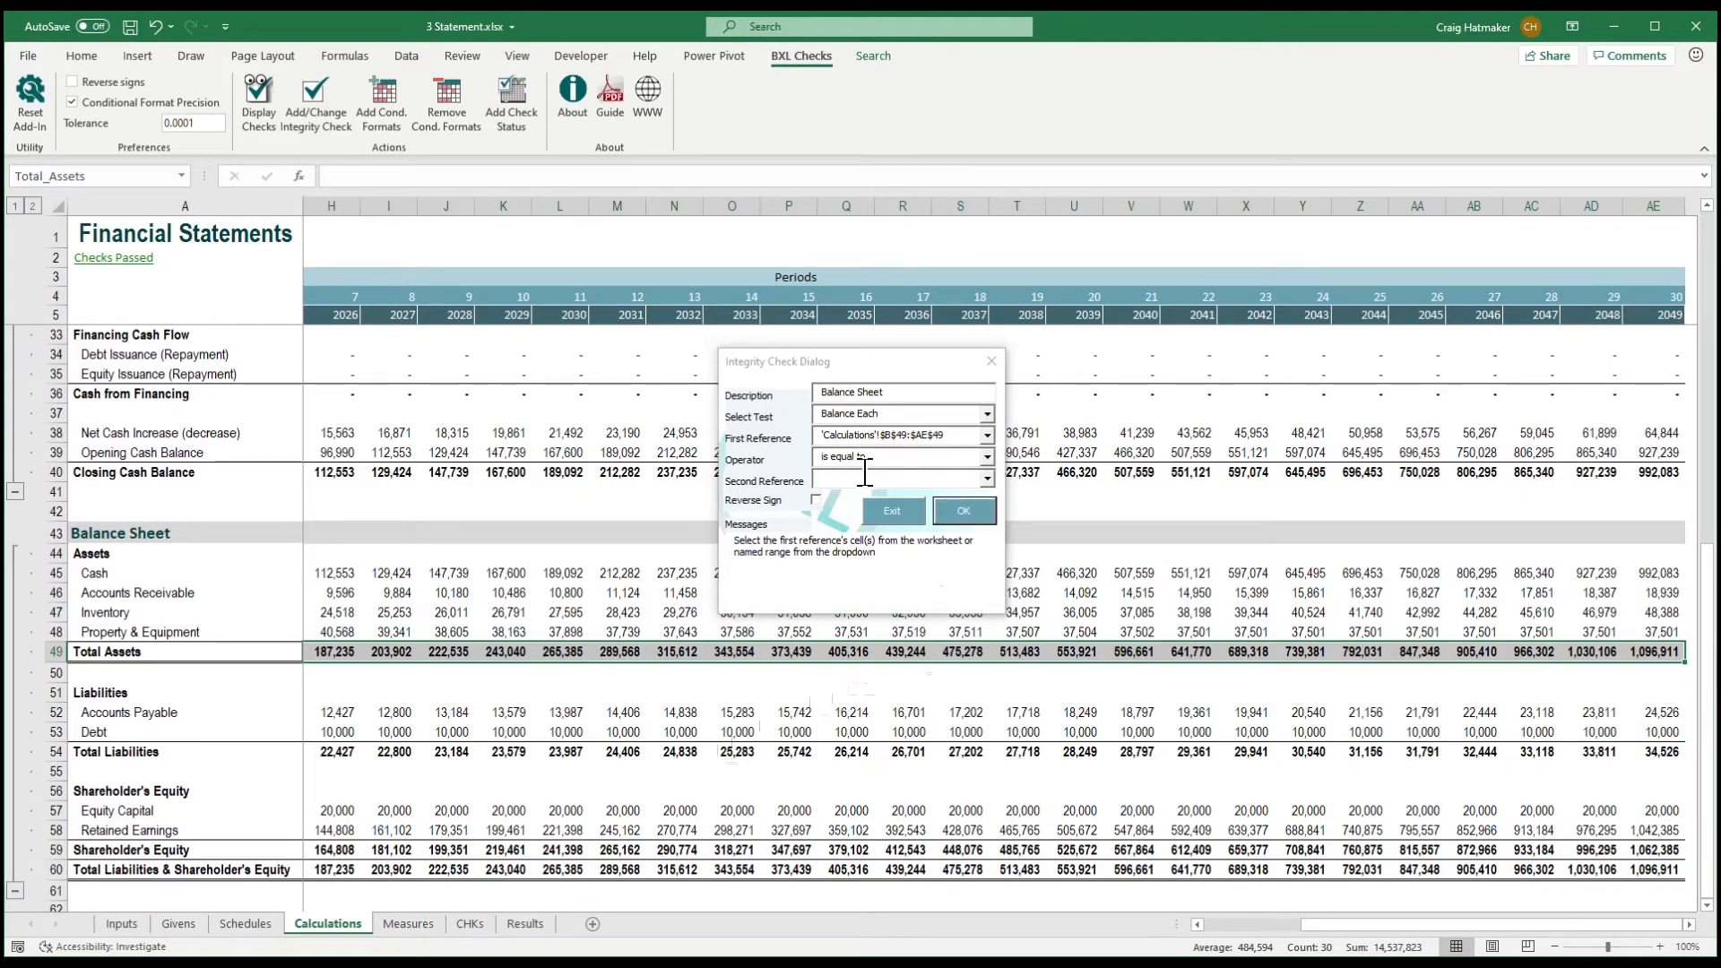
Set the Balance Sheet check's second reference to the Total Liabilities & Shareholder's Equity named range and add the check
click(862, 477)
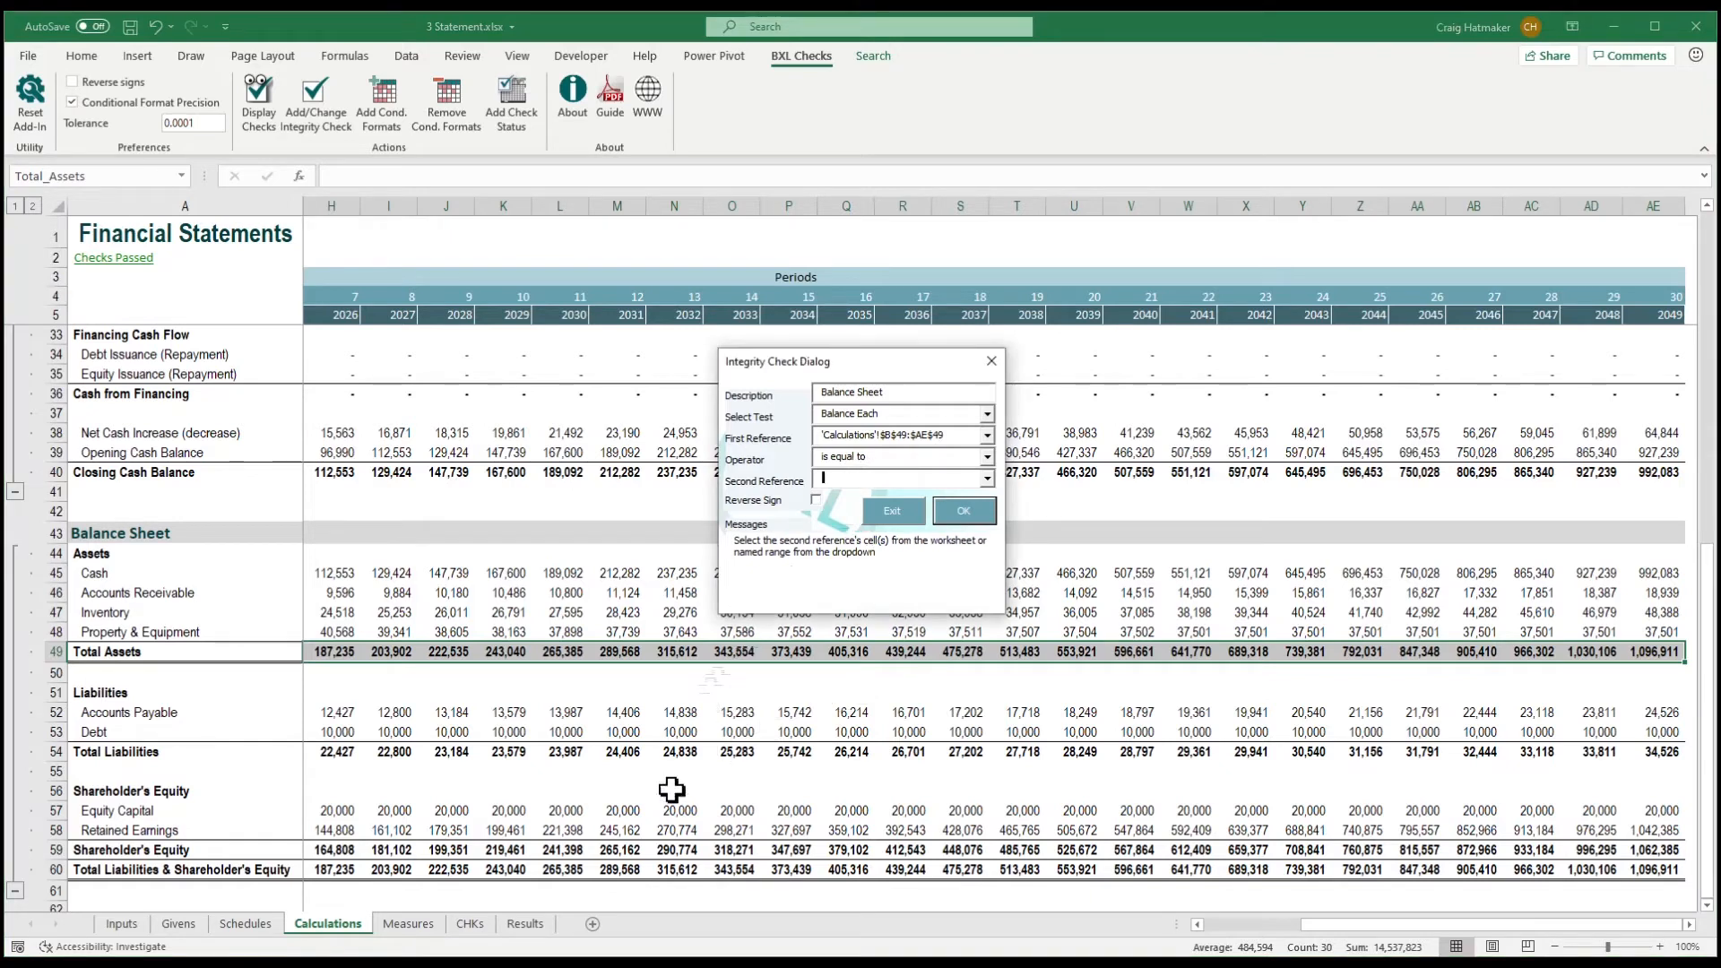
click(441, 871)
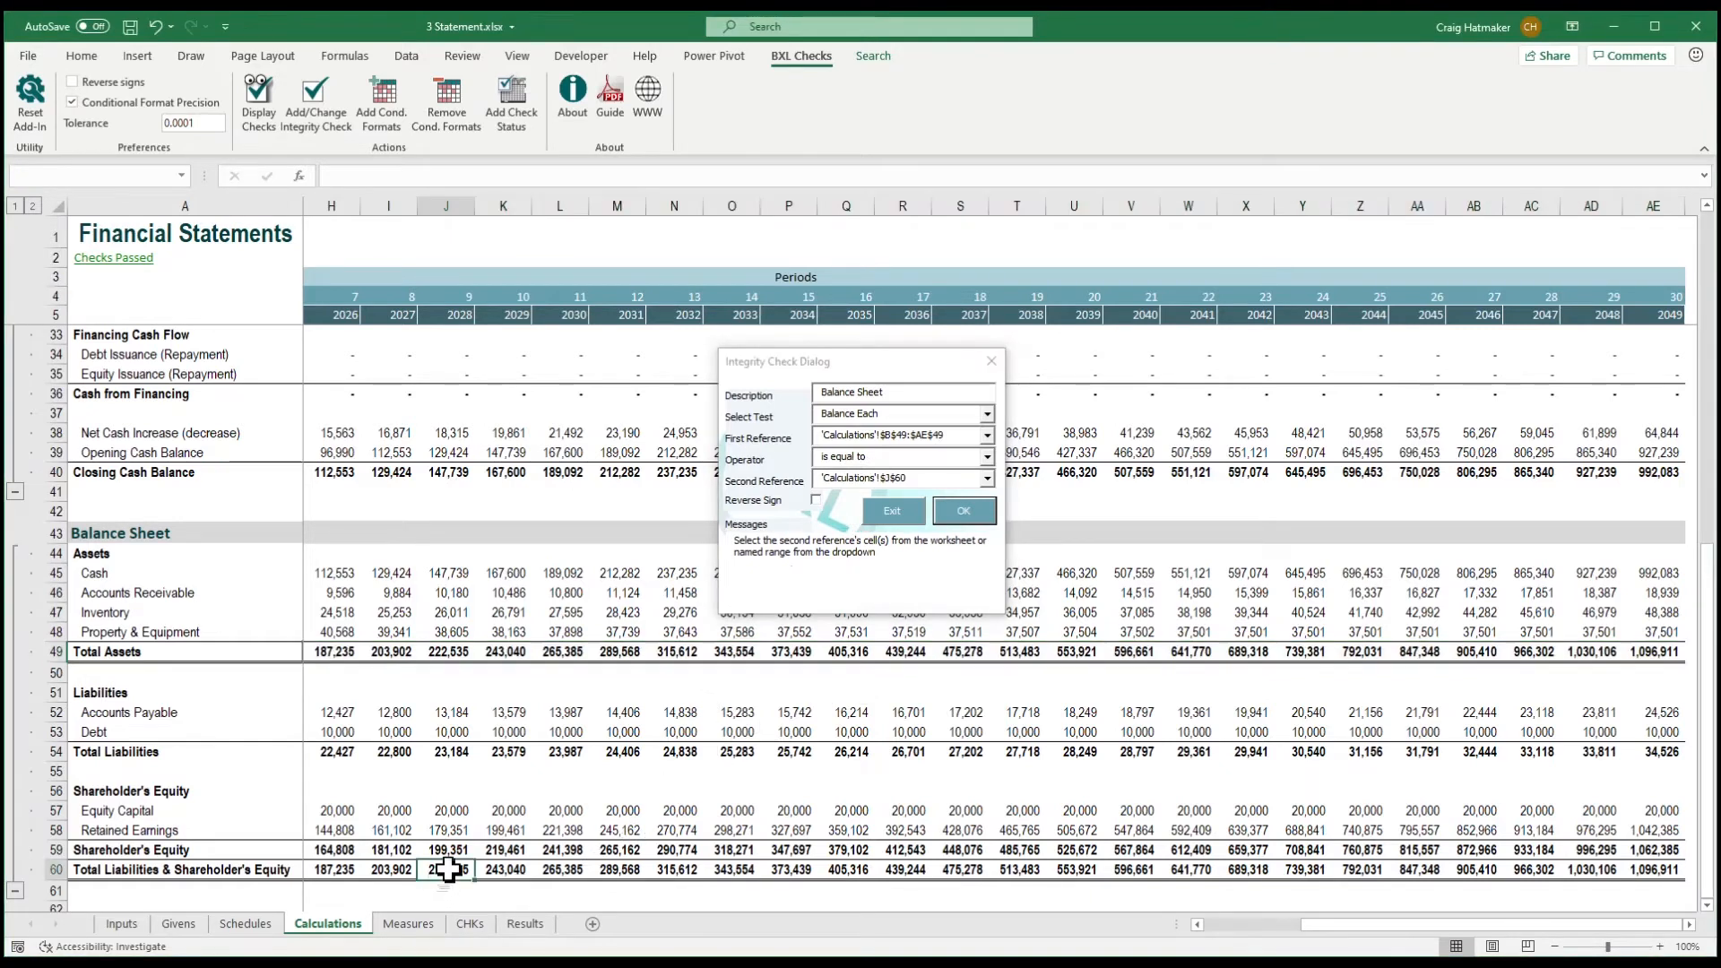
key(Home)
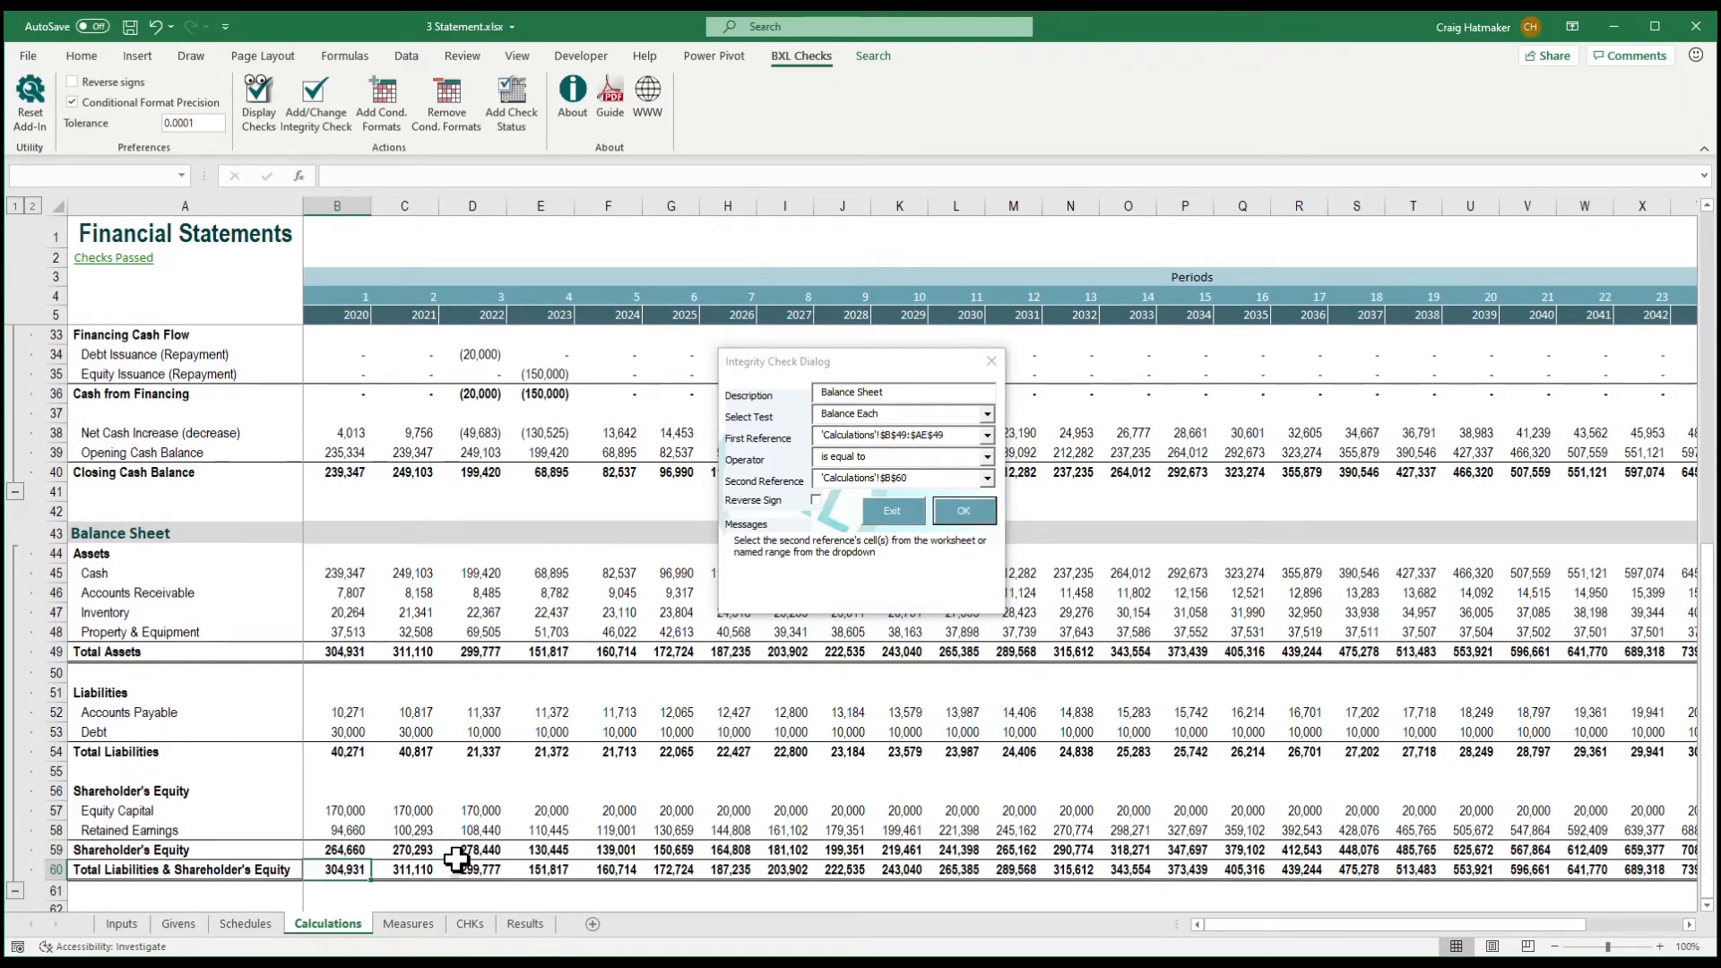
click(985, 479)
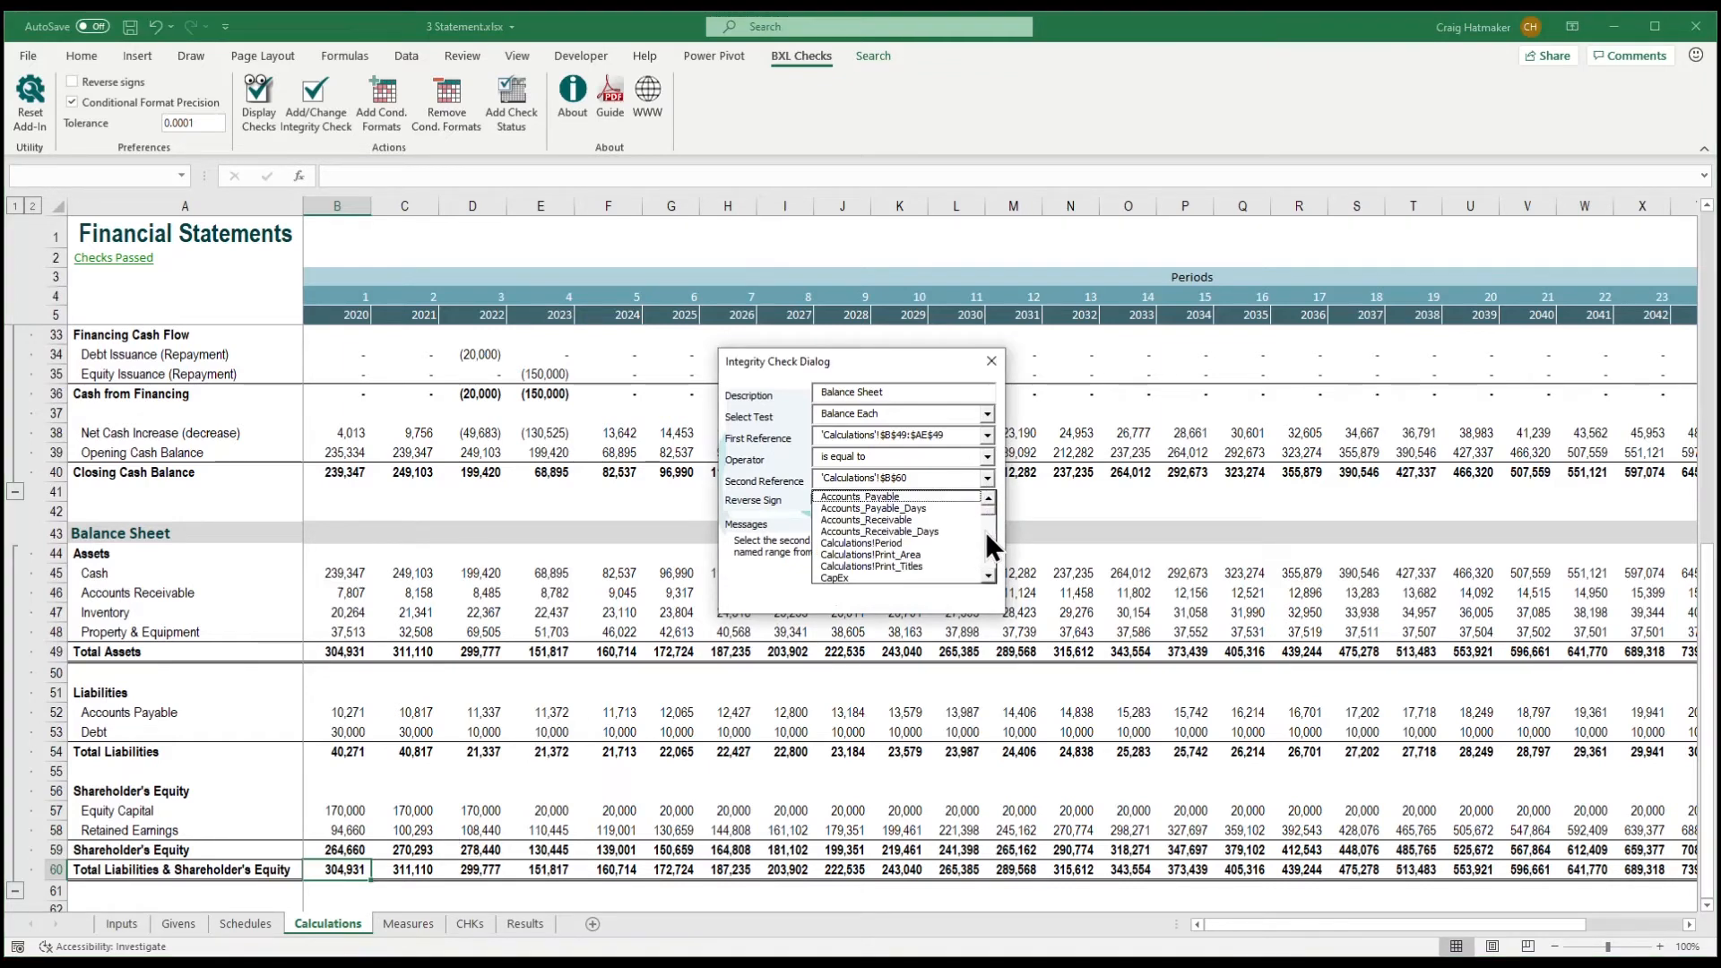
drag(986, 509, 981, 562)
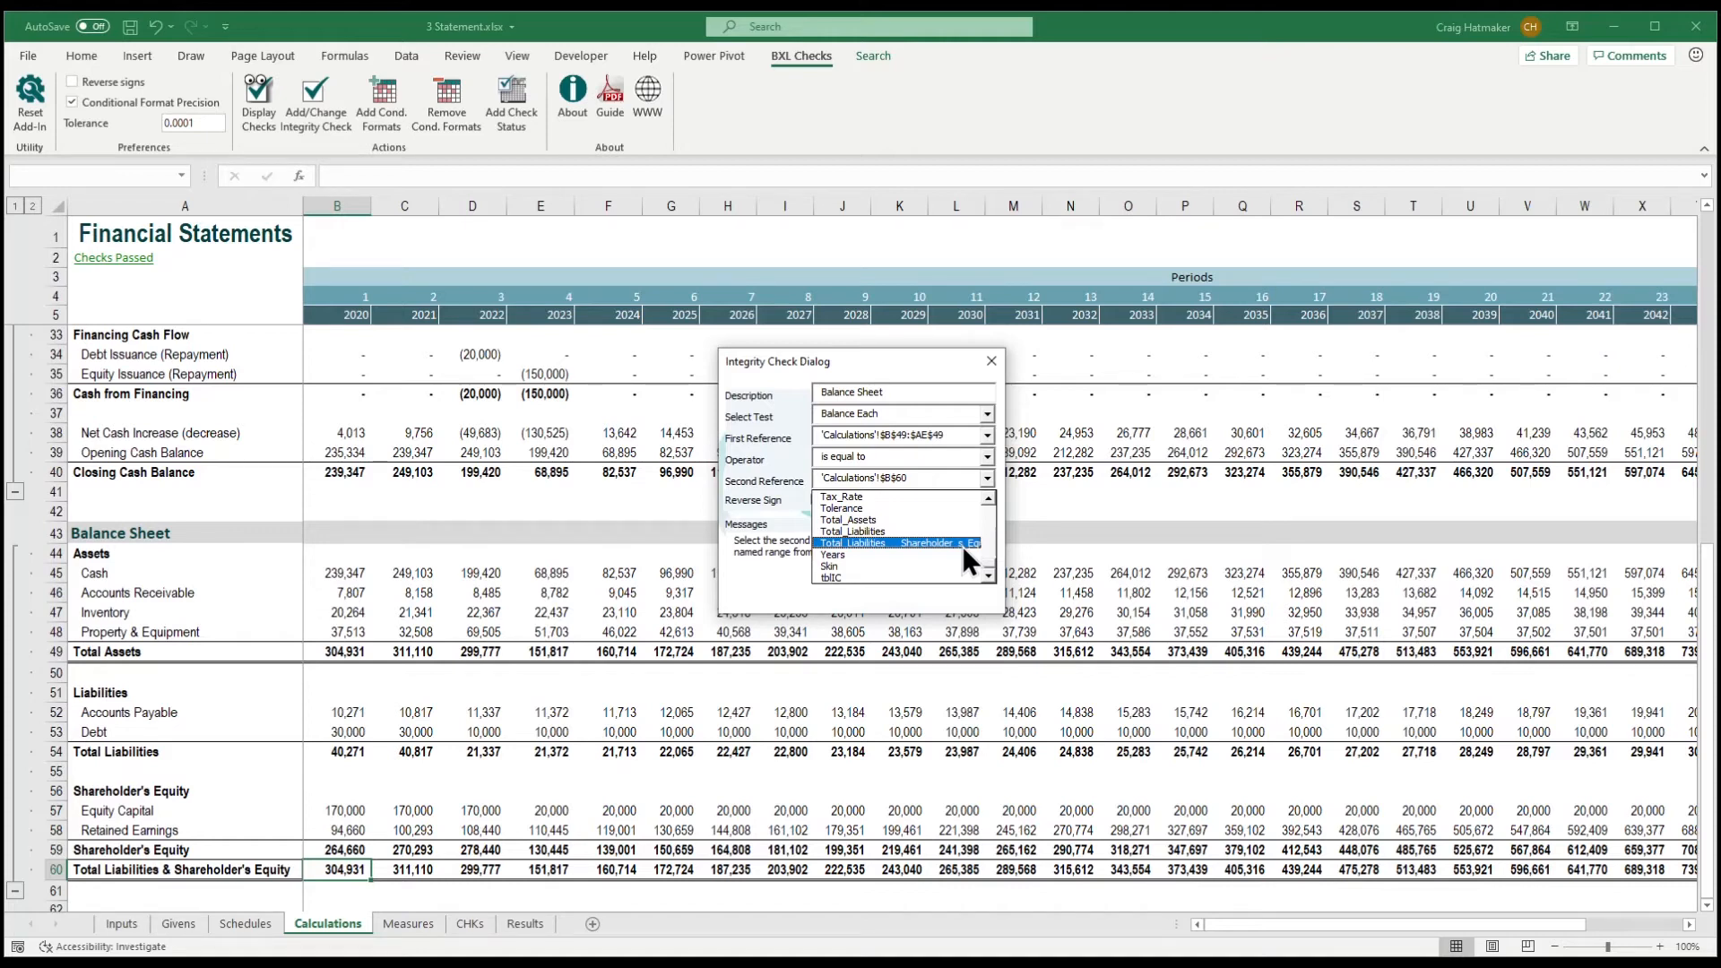
click(961, 545)
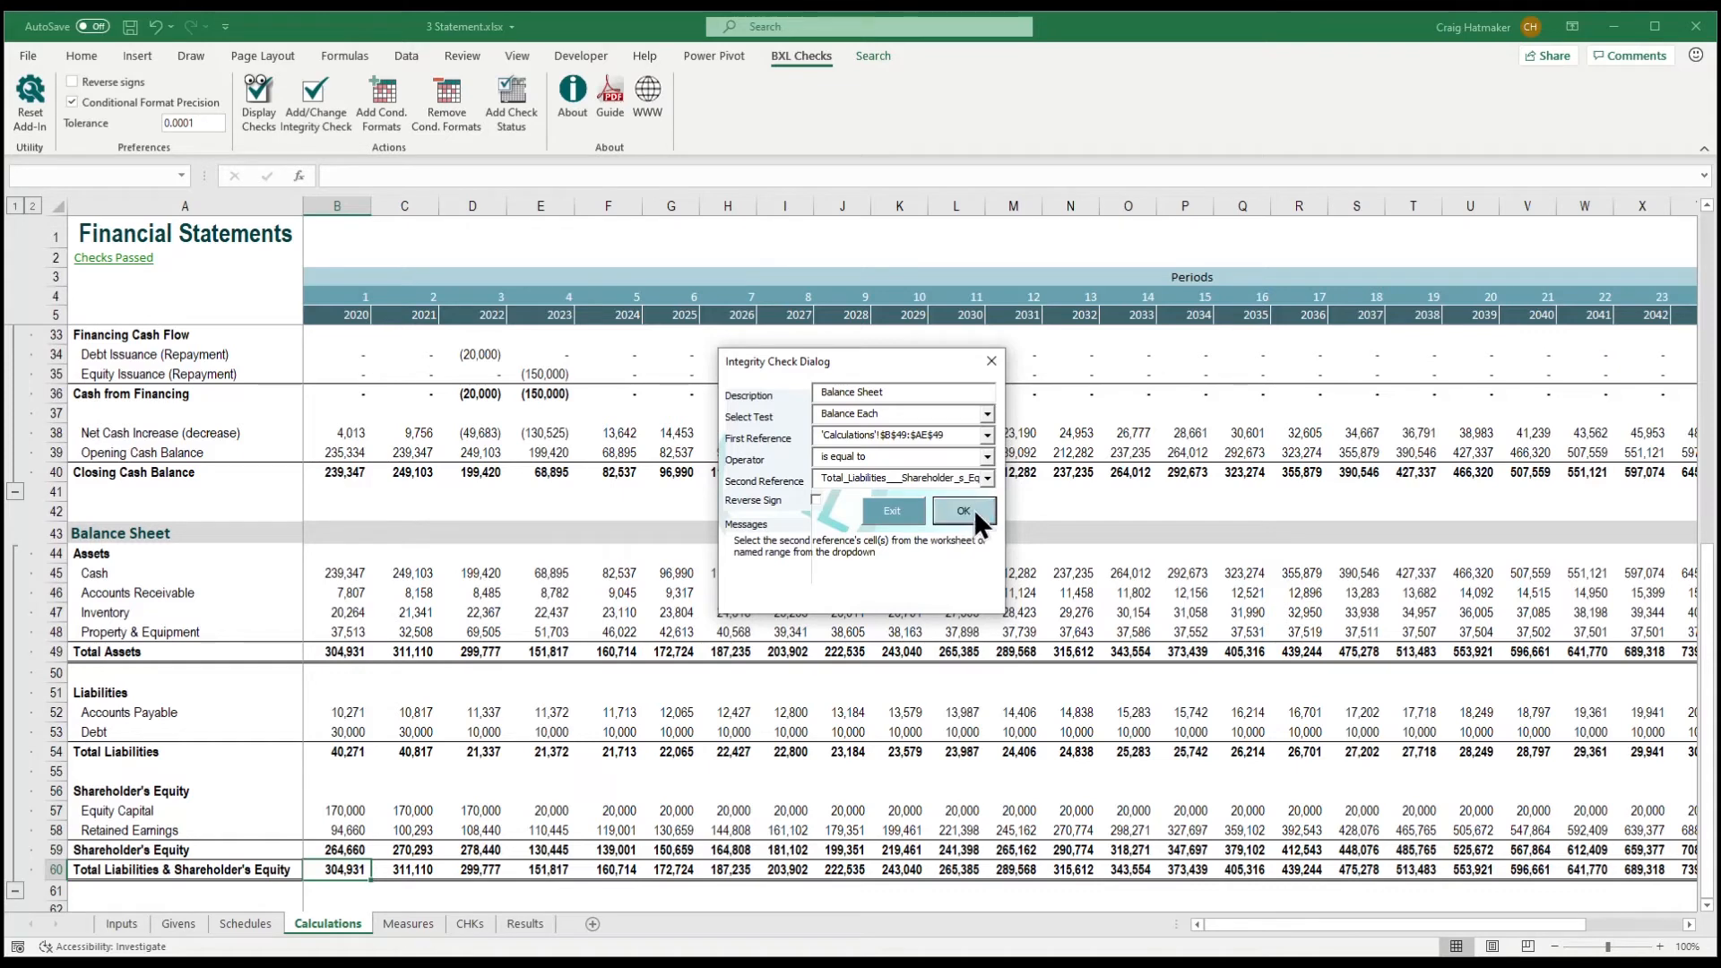
click(964, 511)
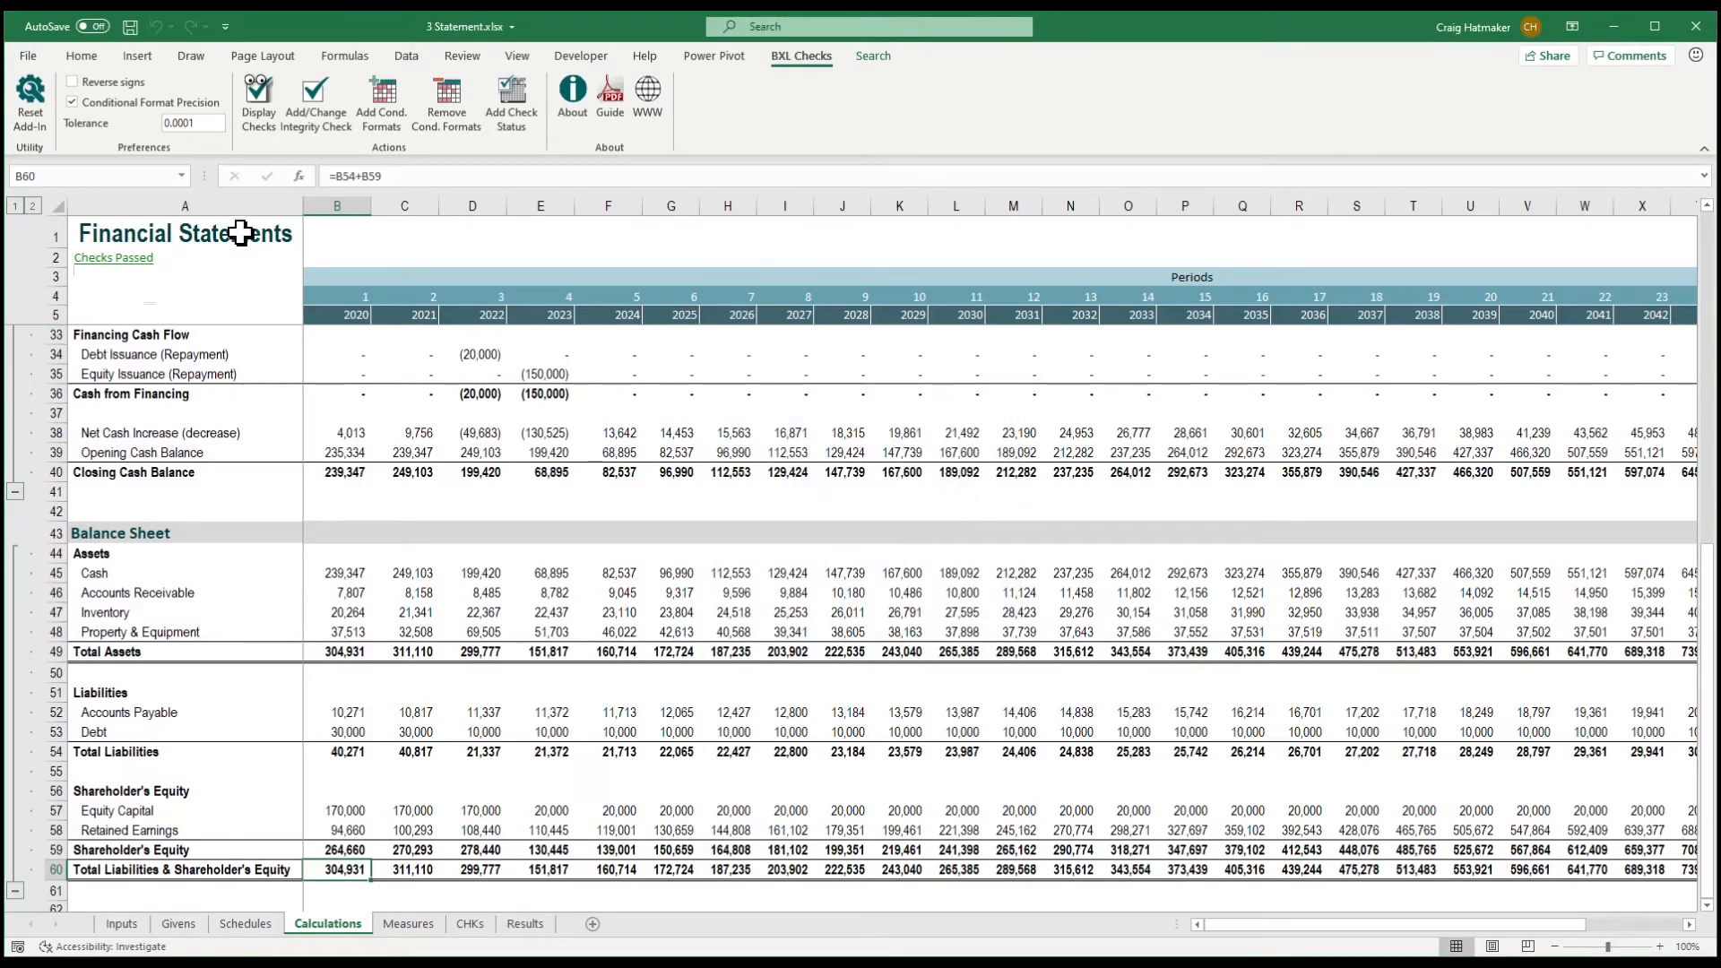
Display the integrity checks list and review the Balance Sheet check's name, test and pass status
click(259, 104)
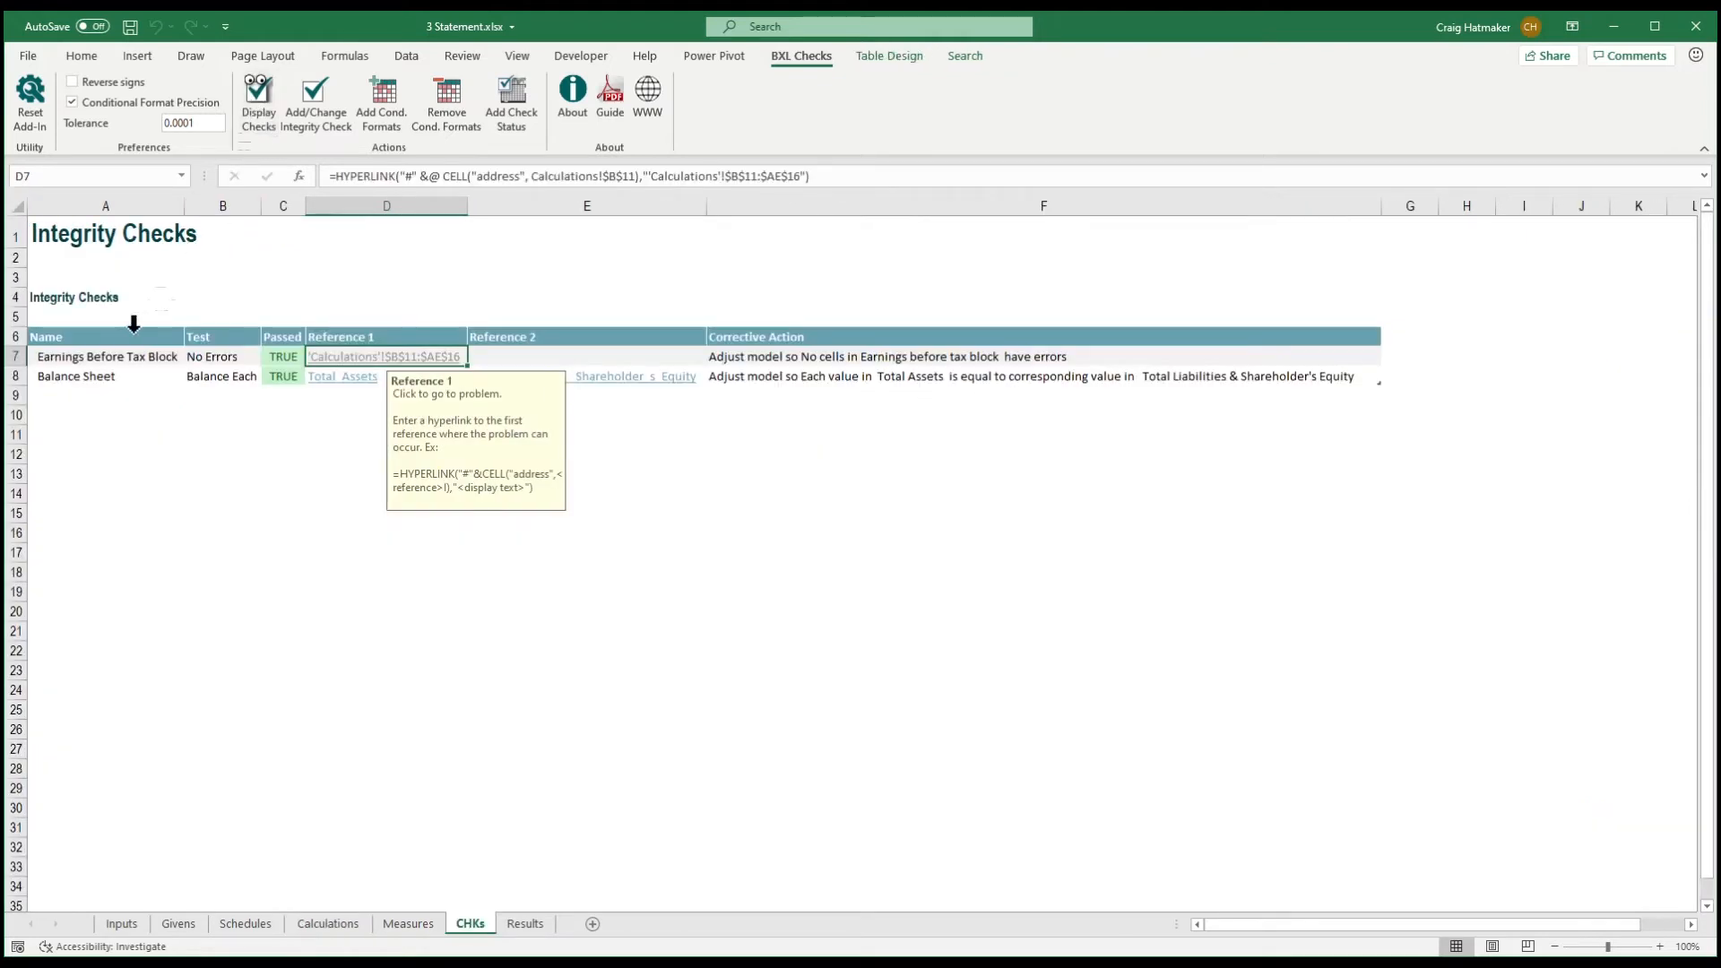
click(116, 387)
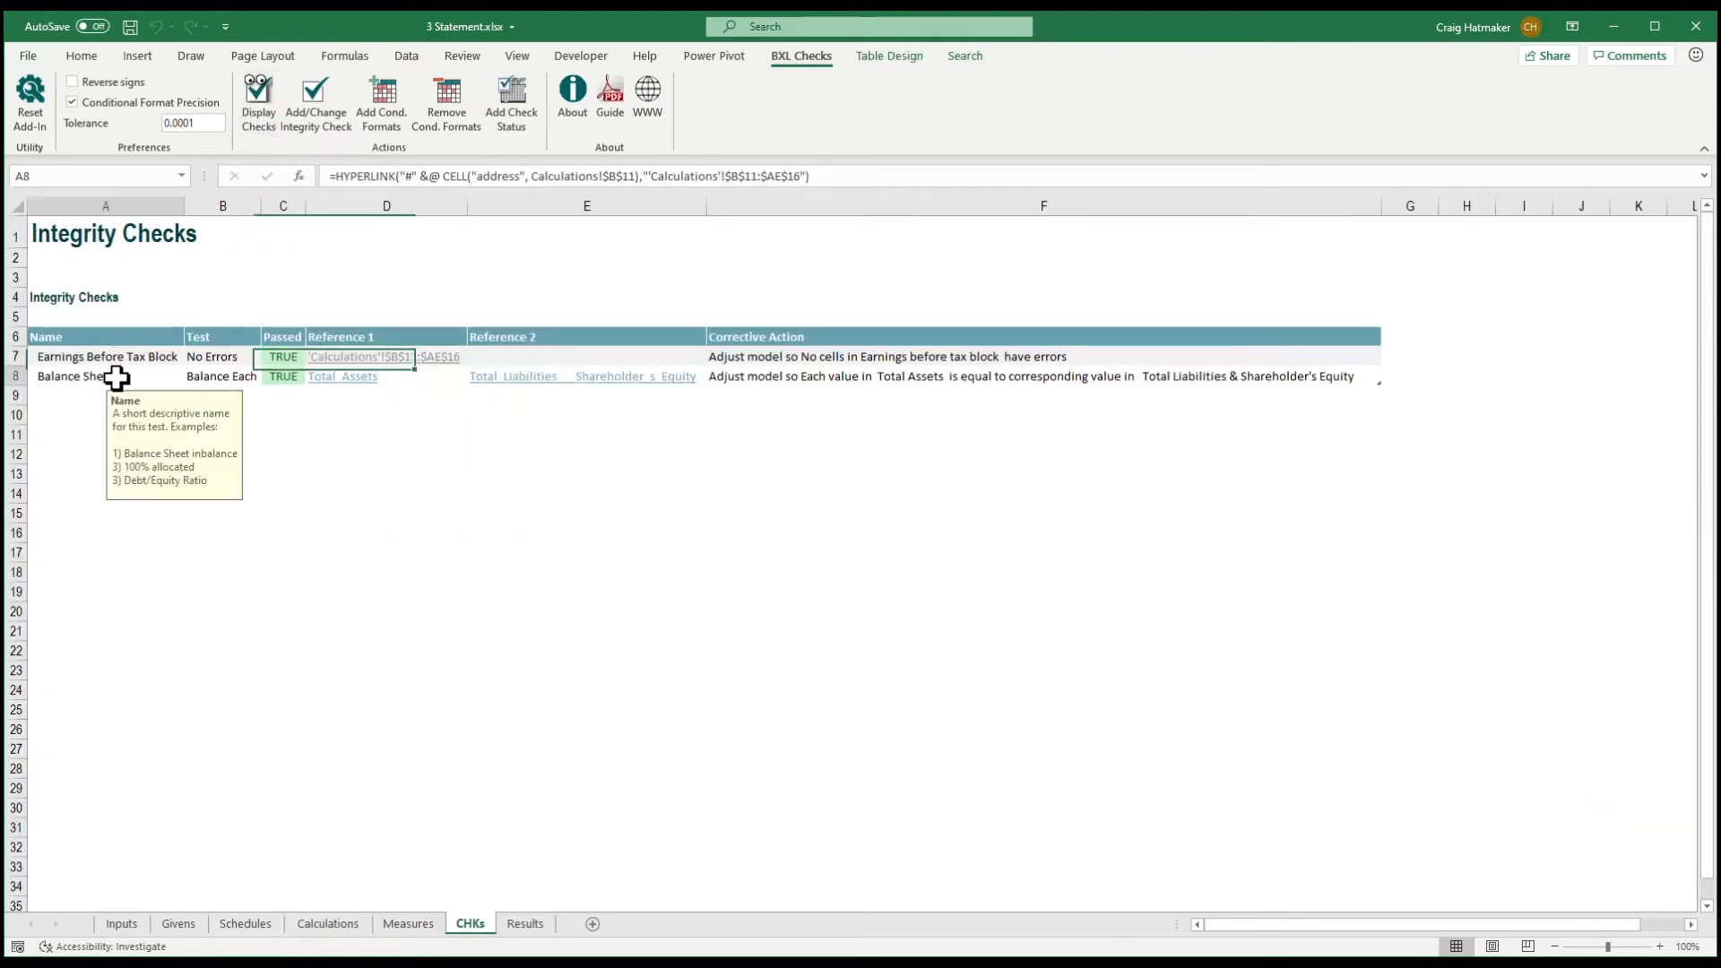
click(224, 377)
click(293, 378)
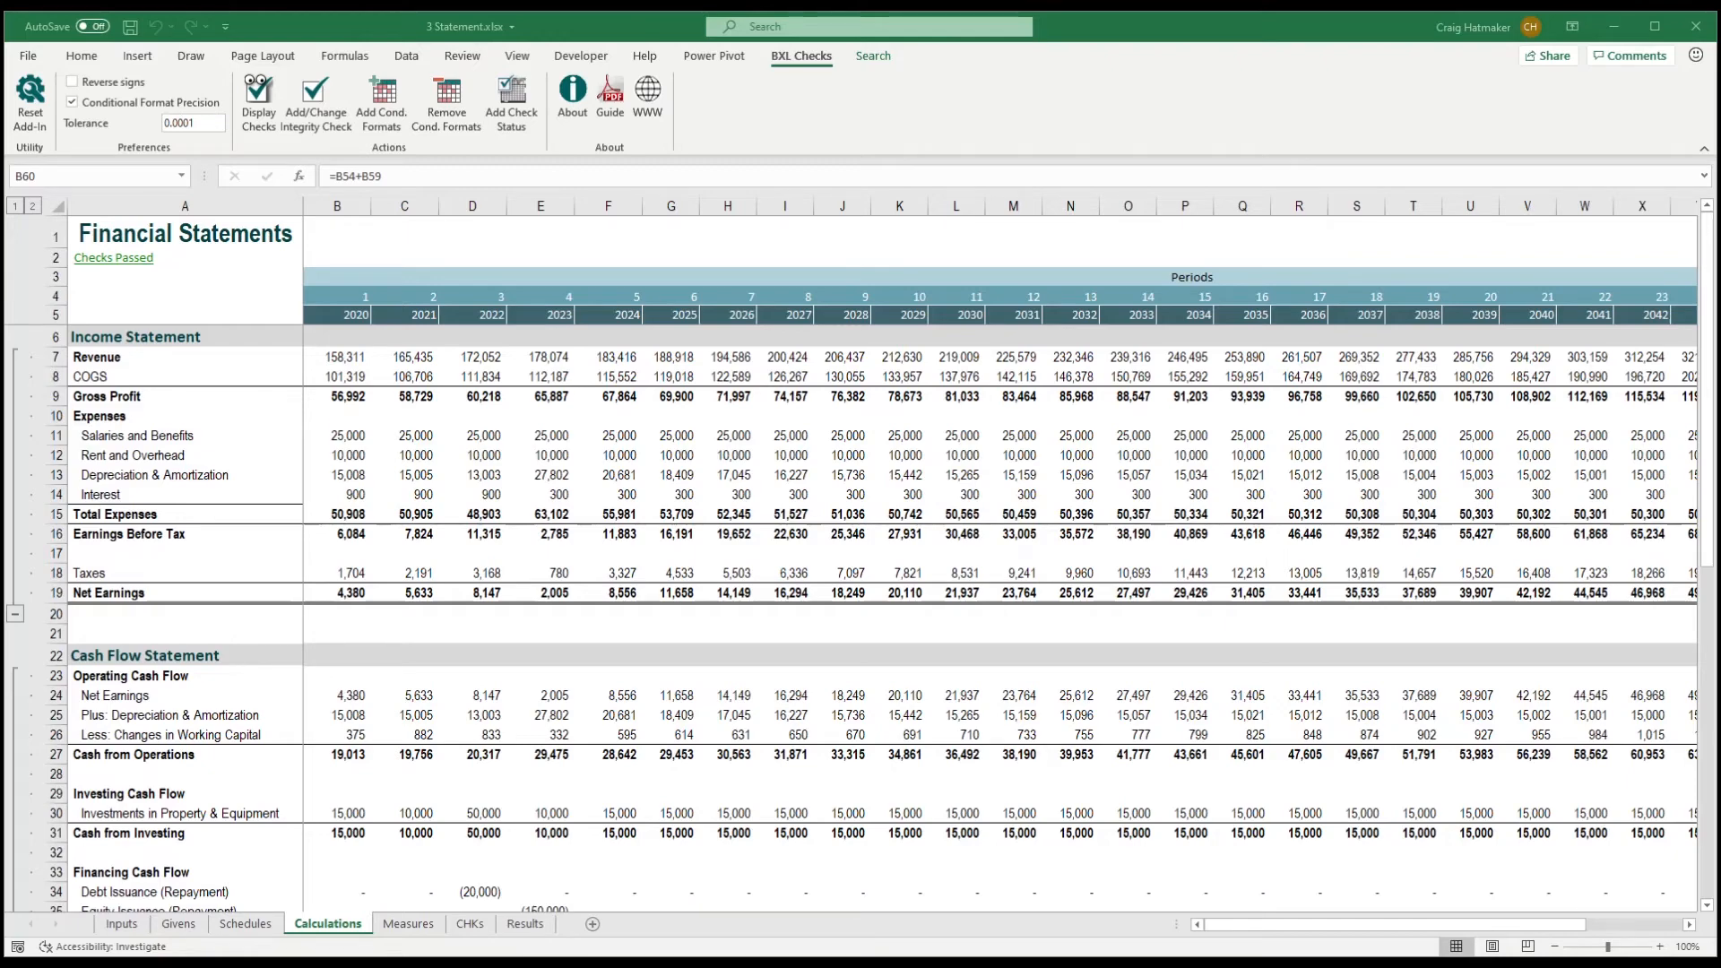
Add a new integrity check on the Measures sheet named from Operating Cash Flow Ratio Minimum in A7, with the test Minimum
click(386, 929)
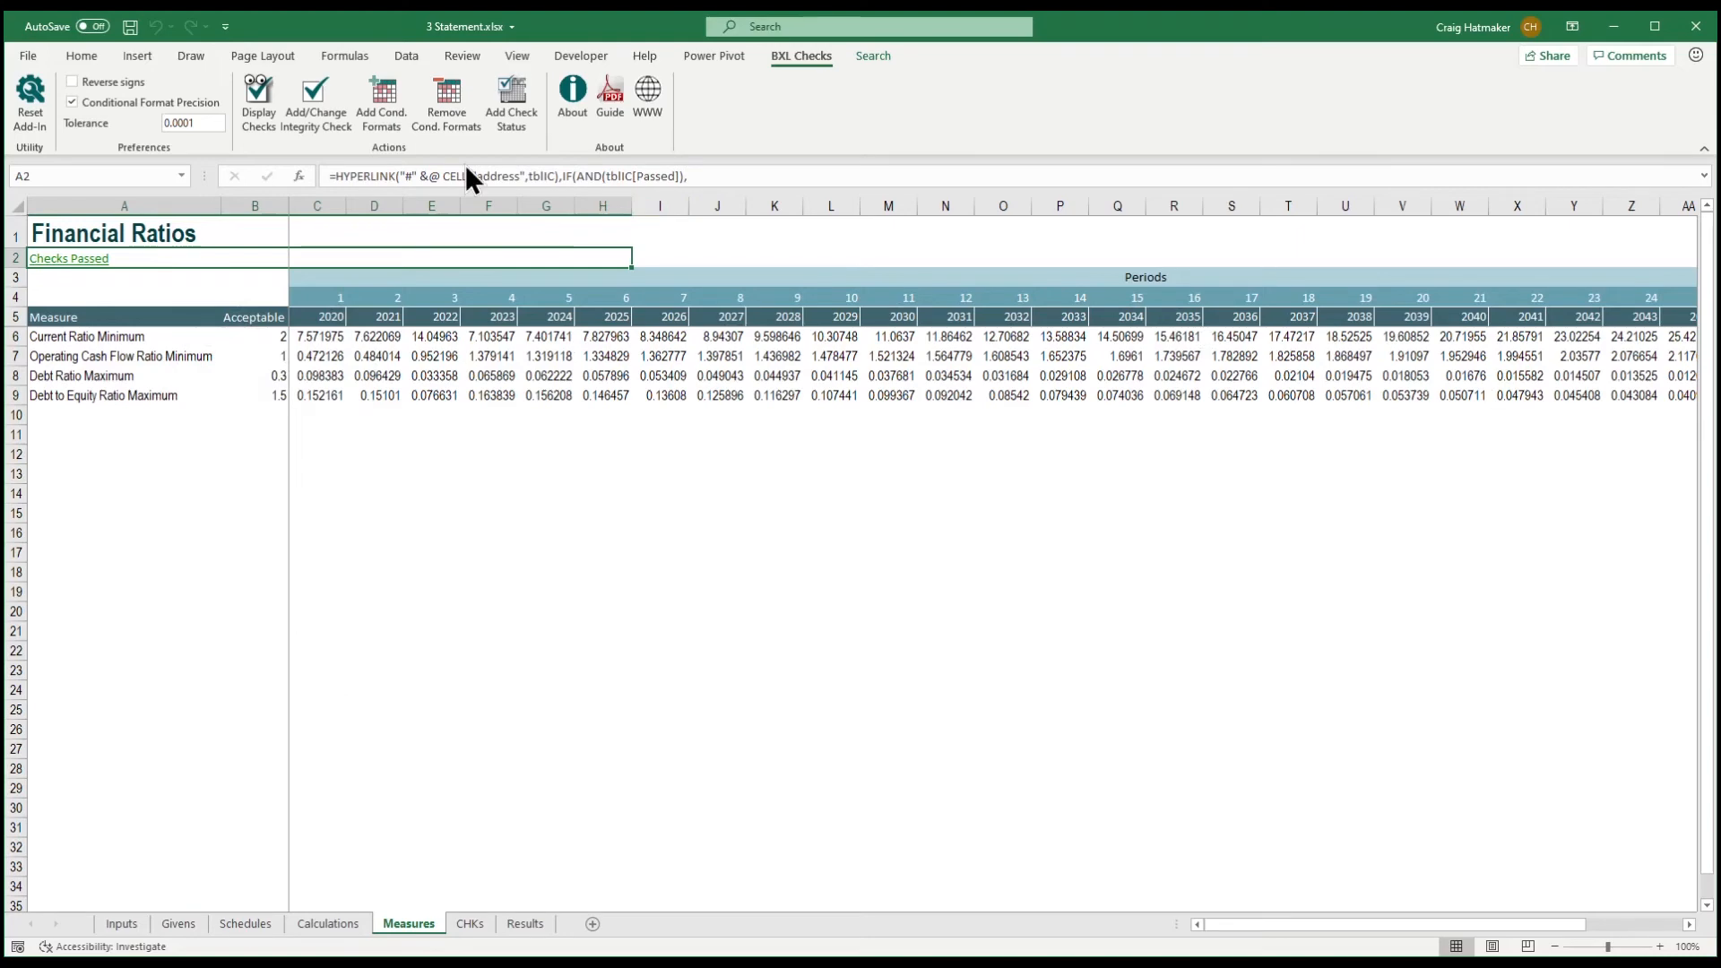
click(326, 101)
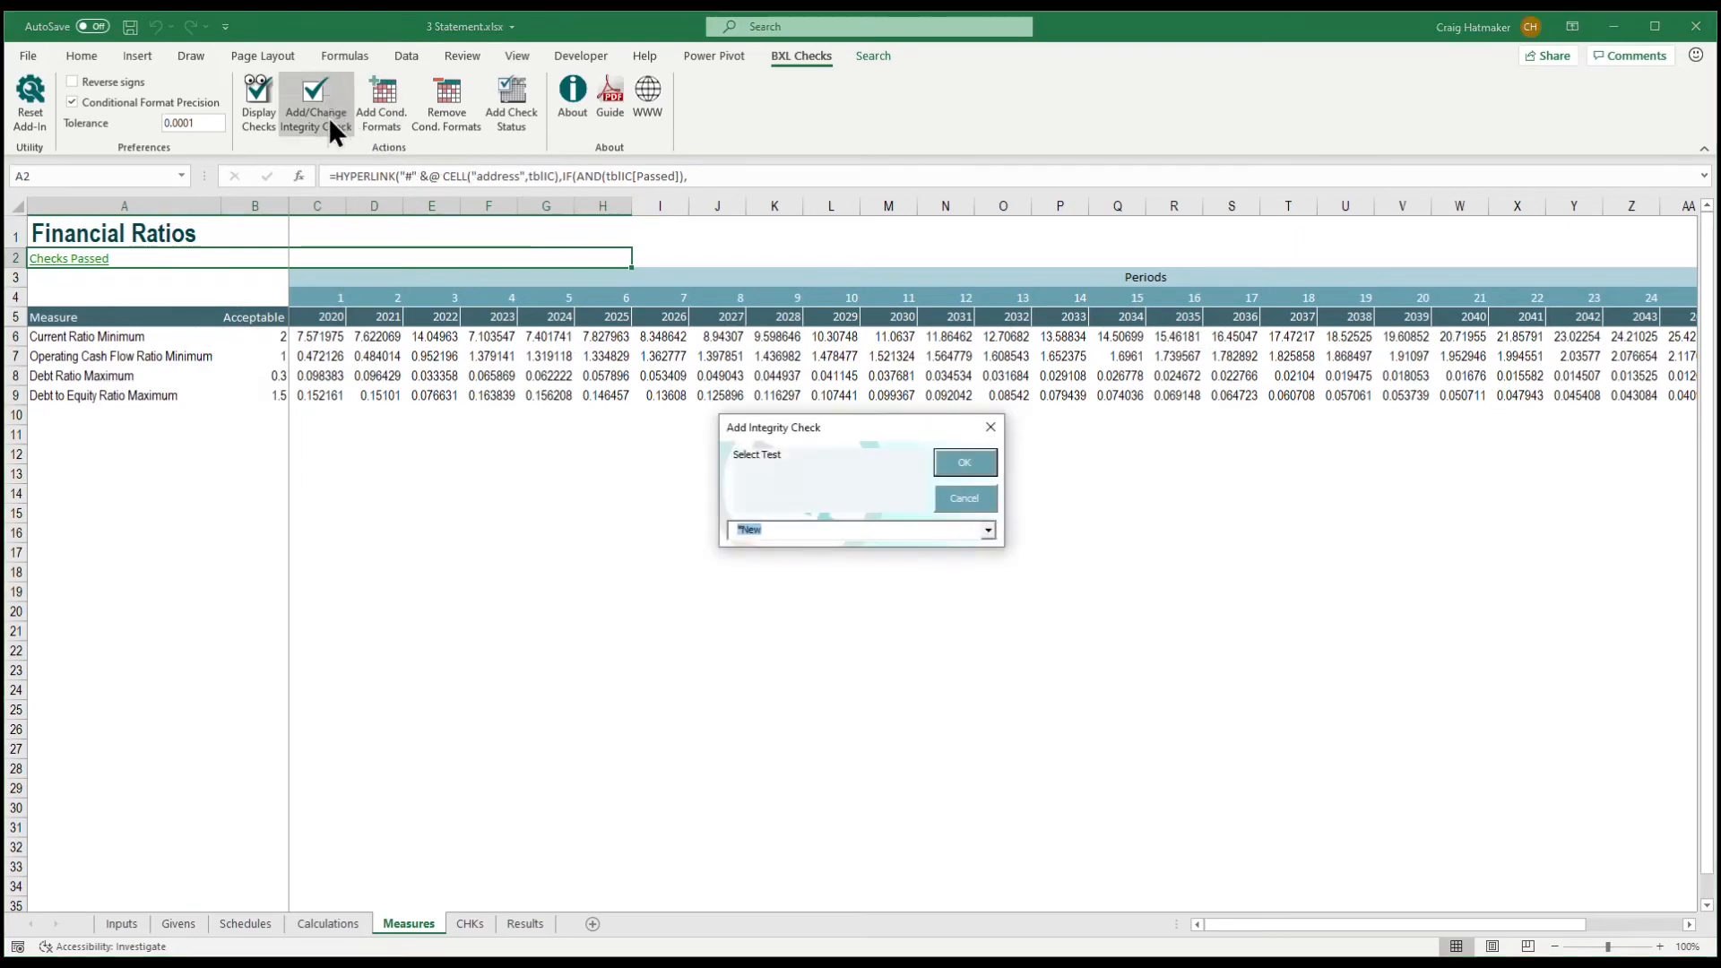
click(205, 352)
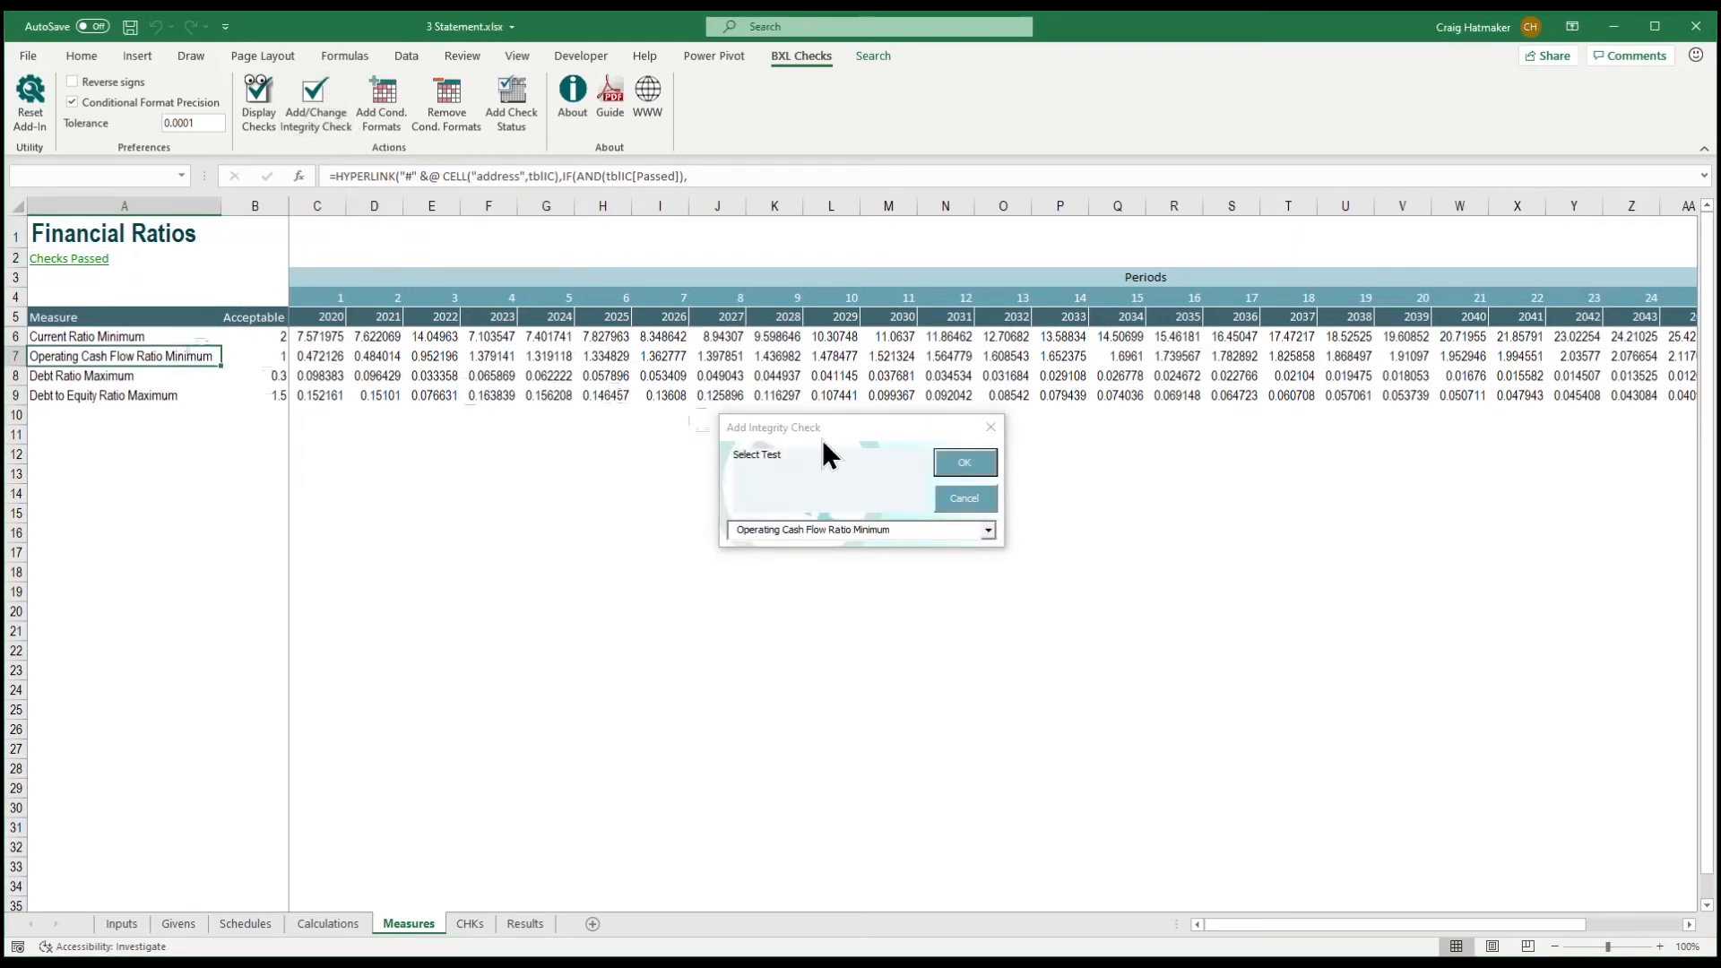
click(964, 462)
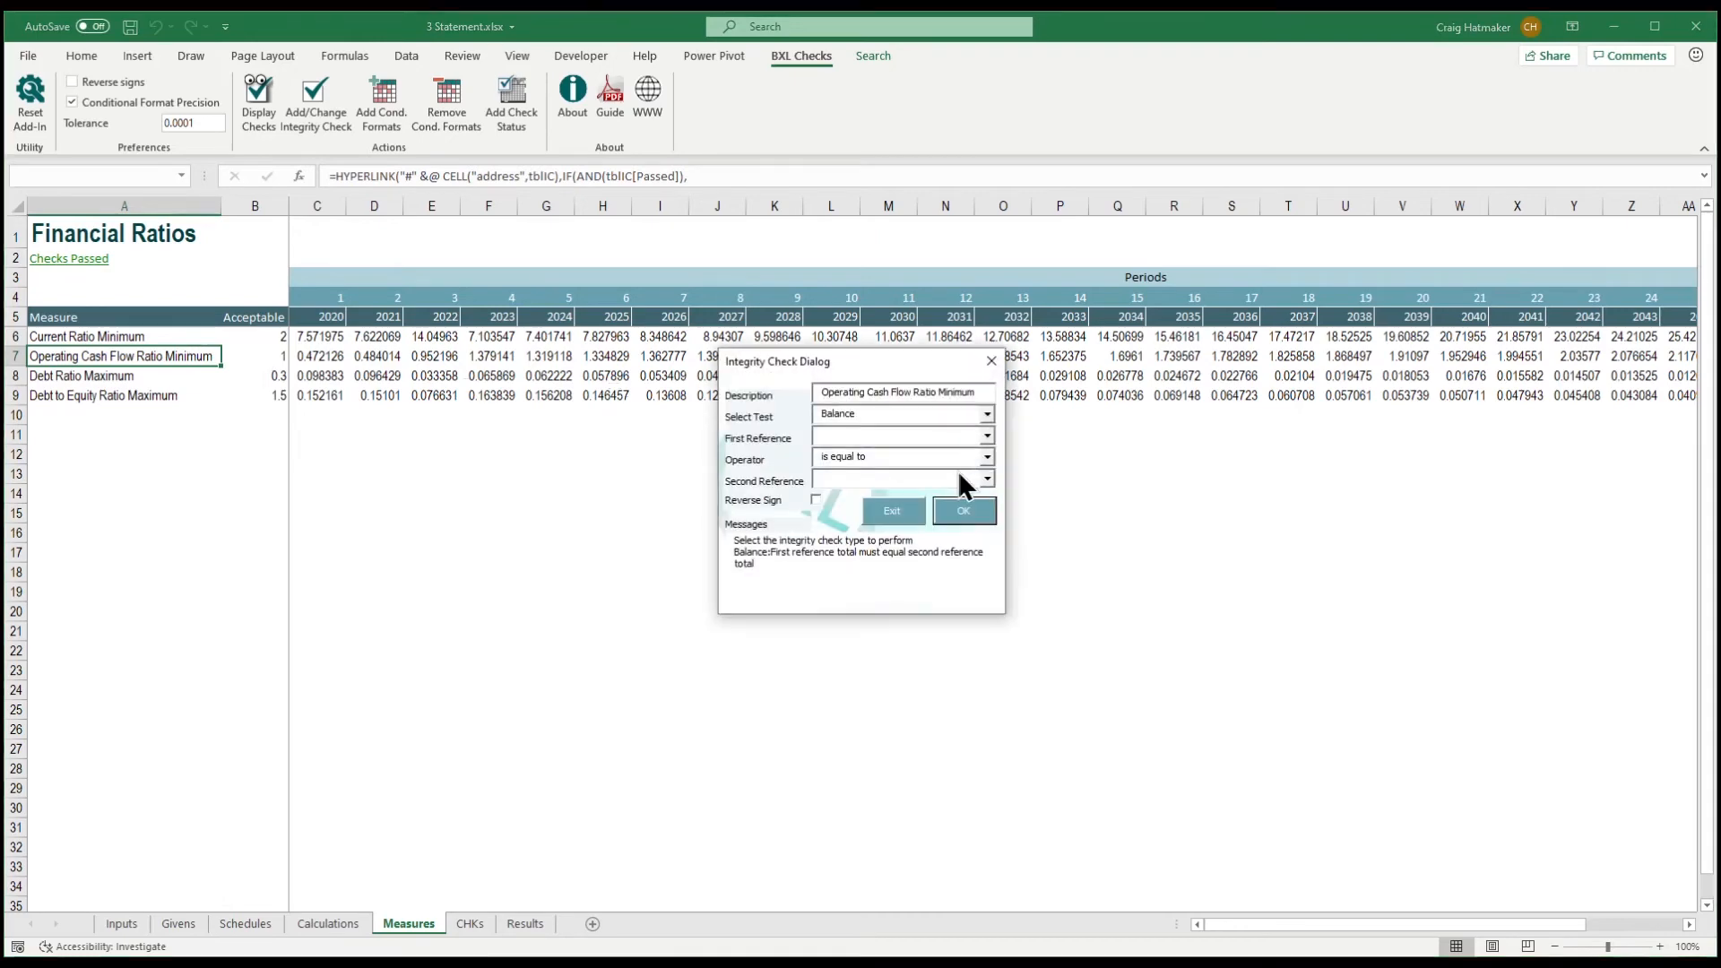
click(986, 416)
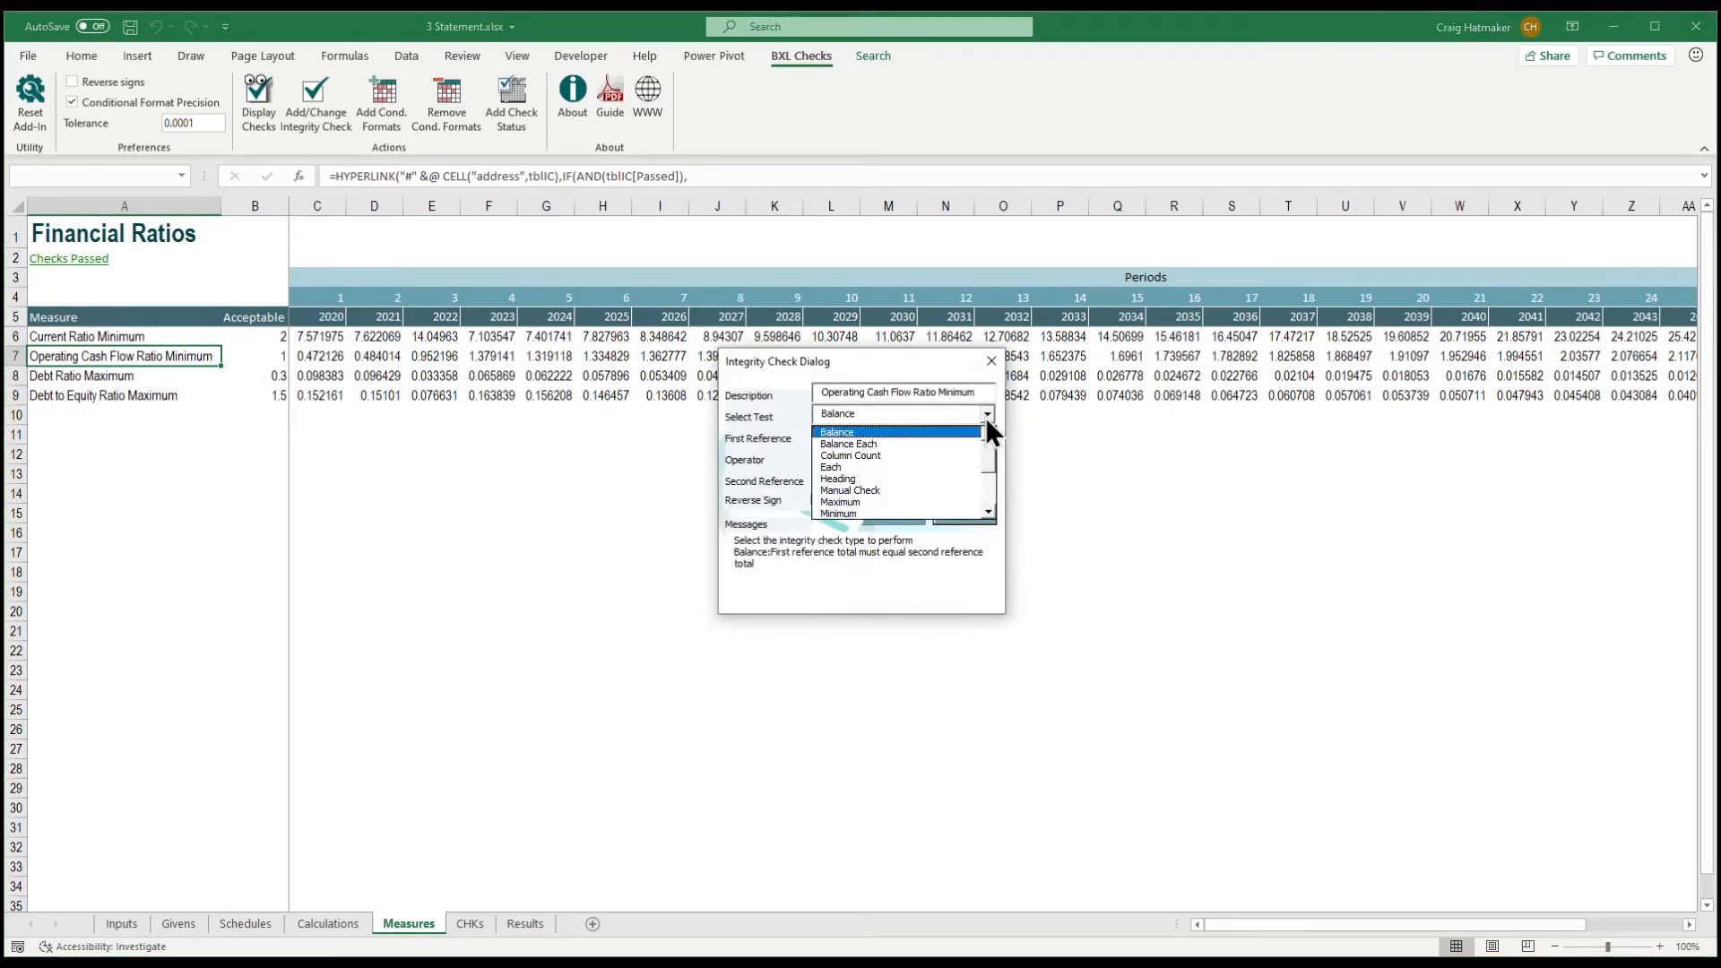
click(878, 509)
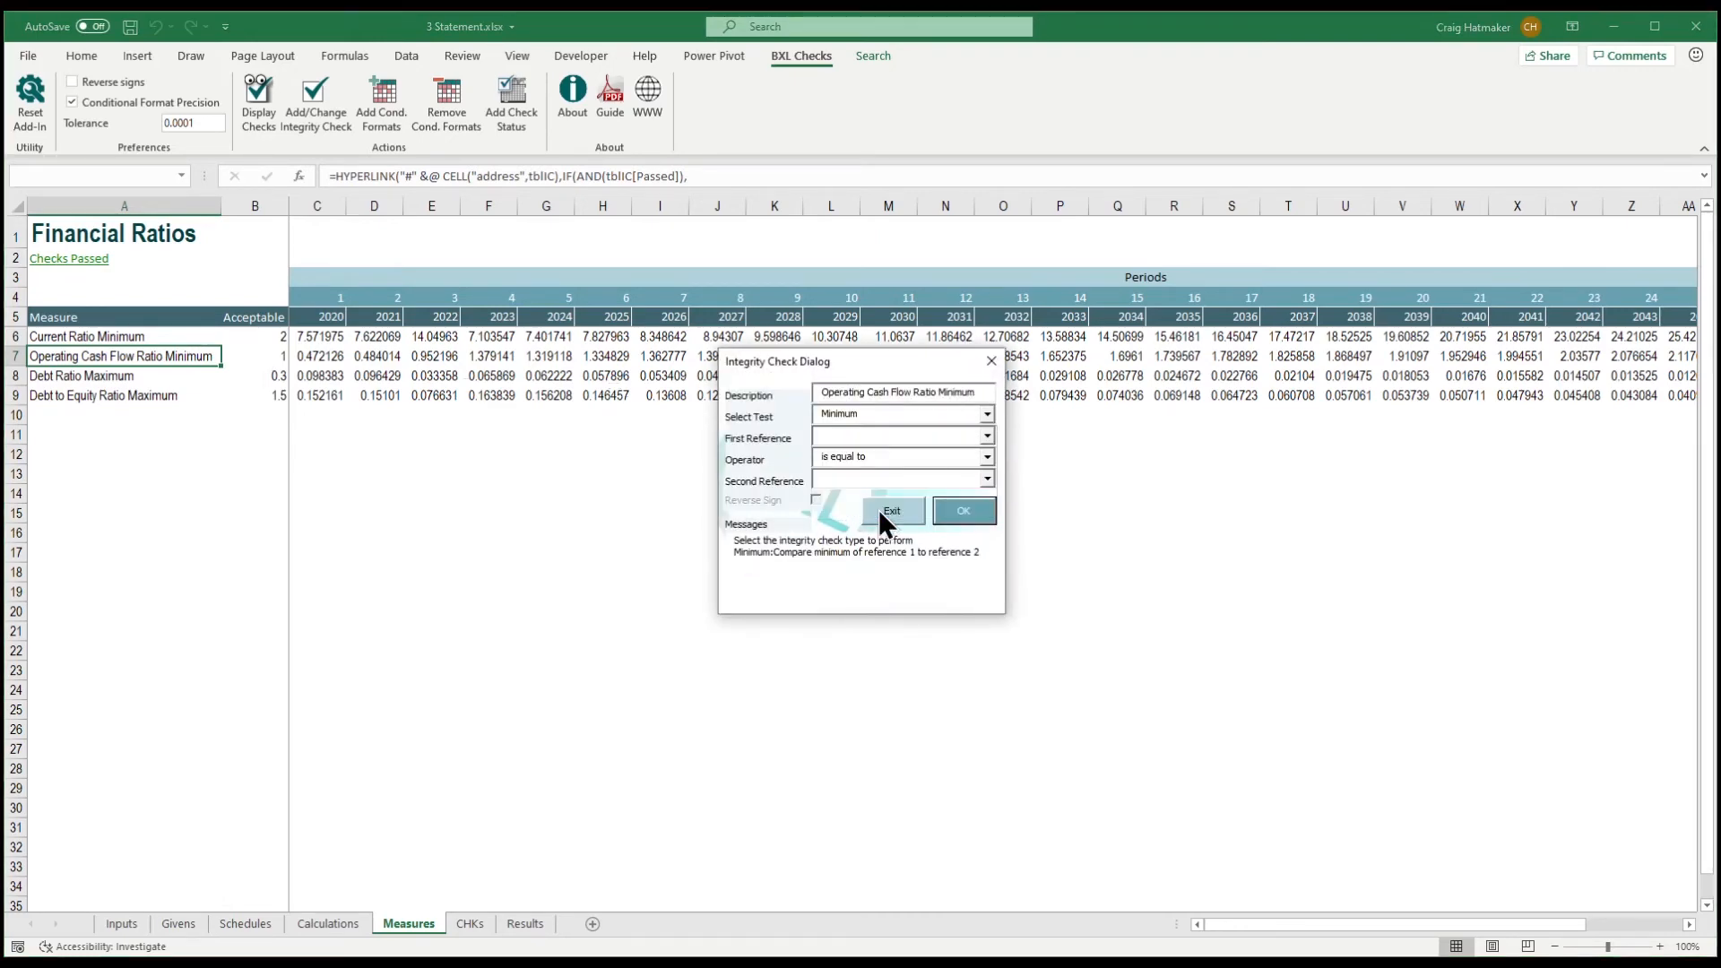
Set the check to compare Measures C7:AF7 with the acceptable value in B7 using "is greater than or equal to", and add it
click(986, 437)
click(326, 356)
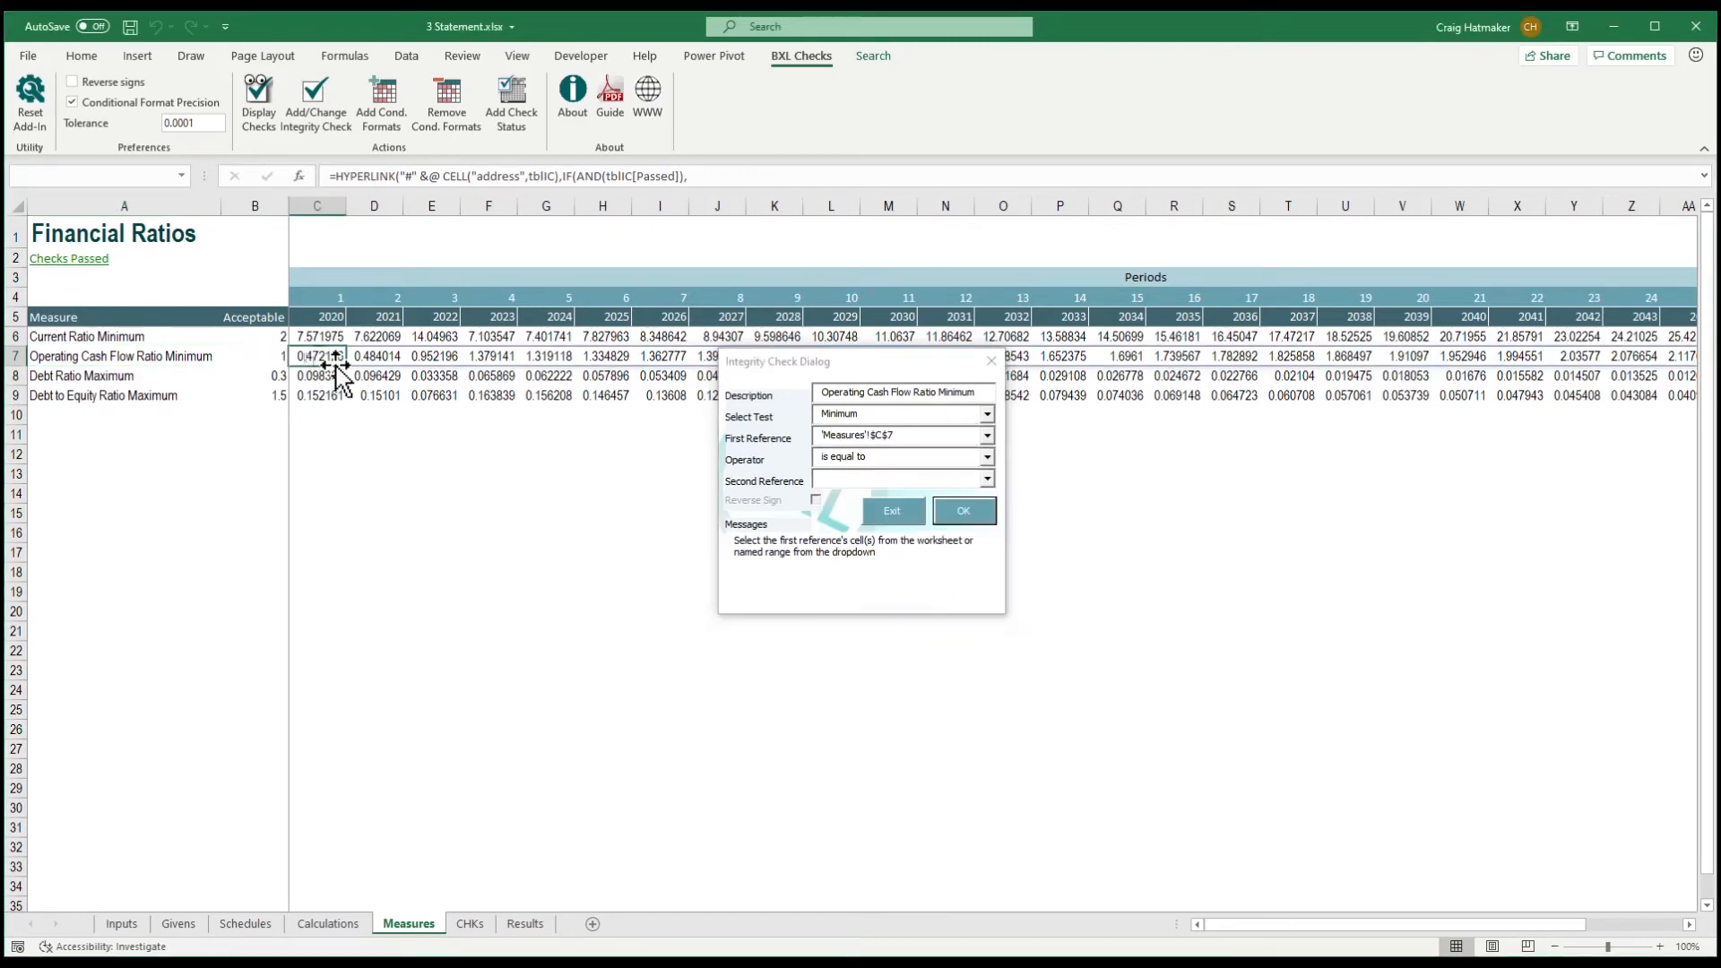
key(ctrl+shift+Right)
click(984, 465)
click(964, 487)
click(269, 358)
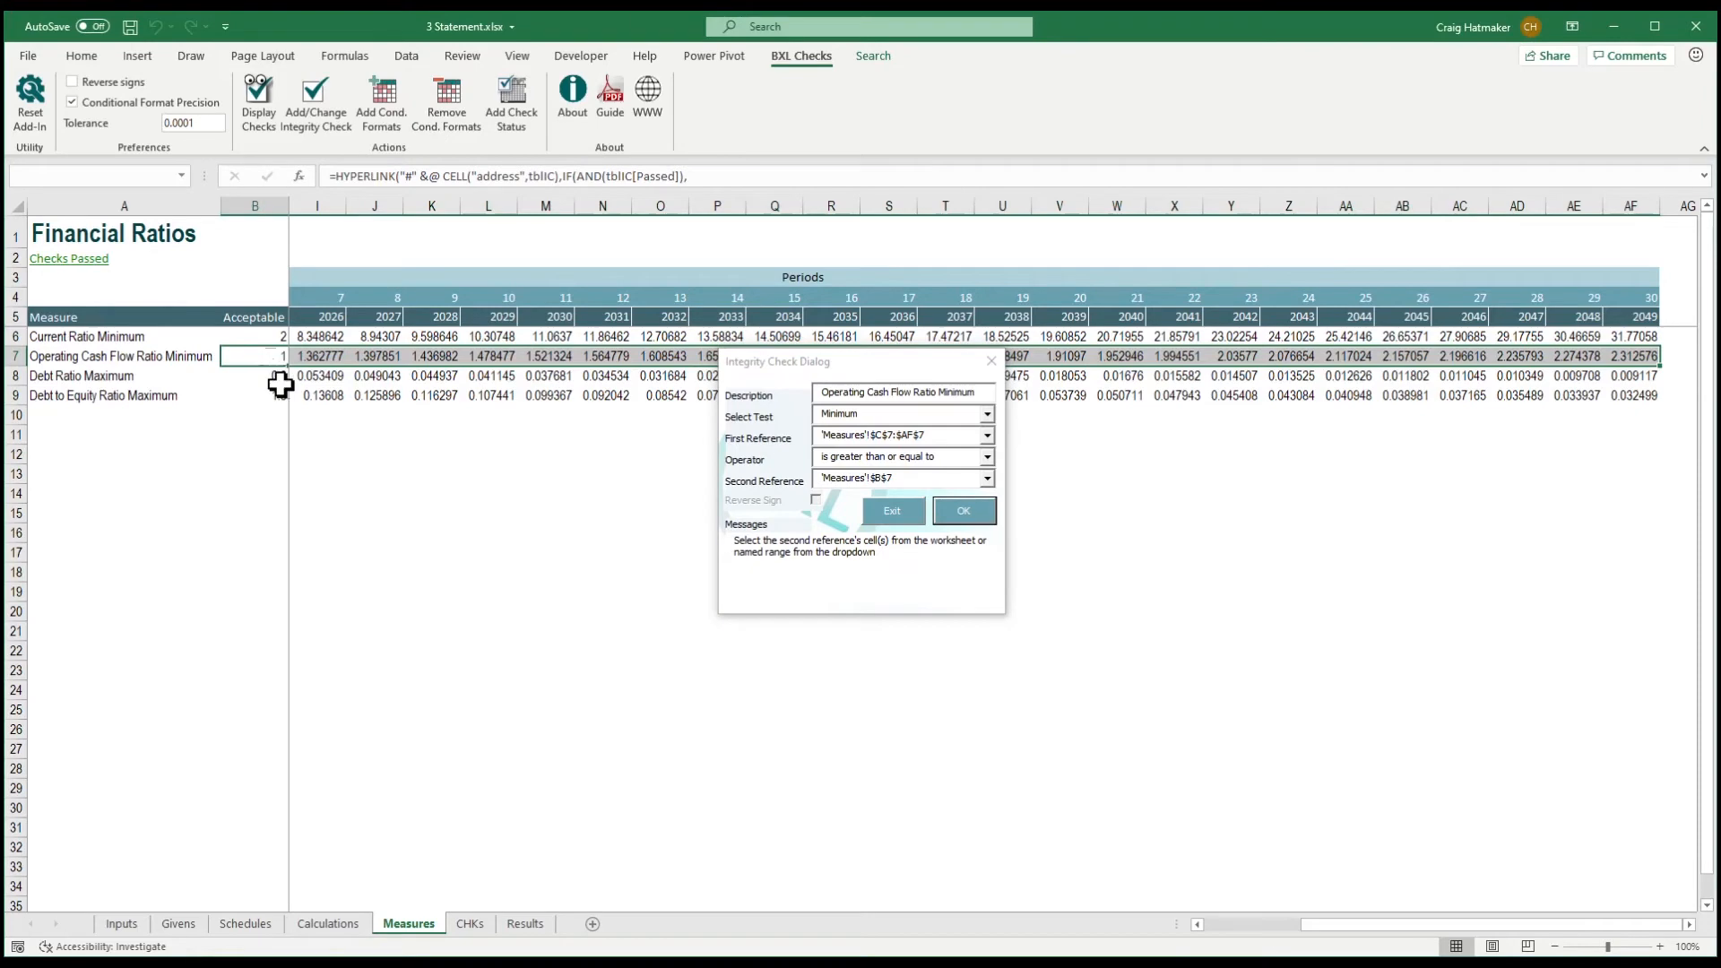
click(962, 508)
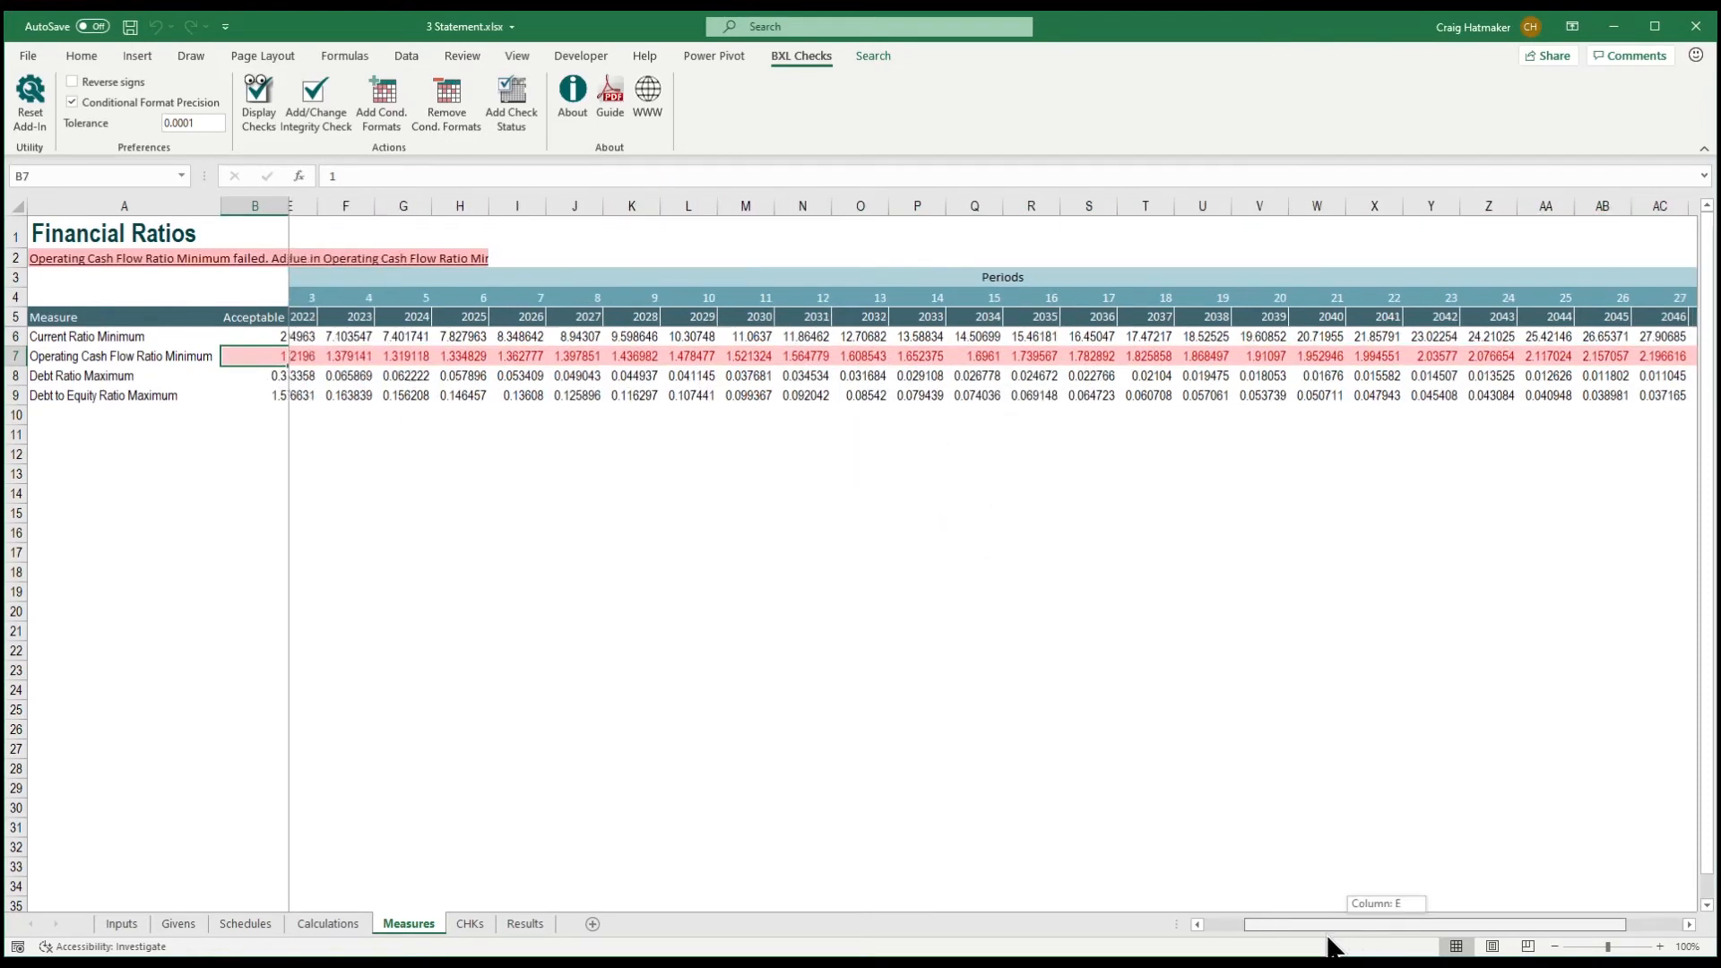
scroll(717, 475, left, 3)
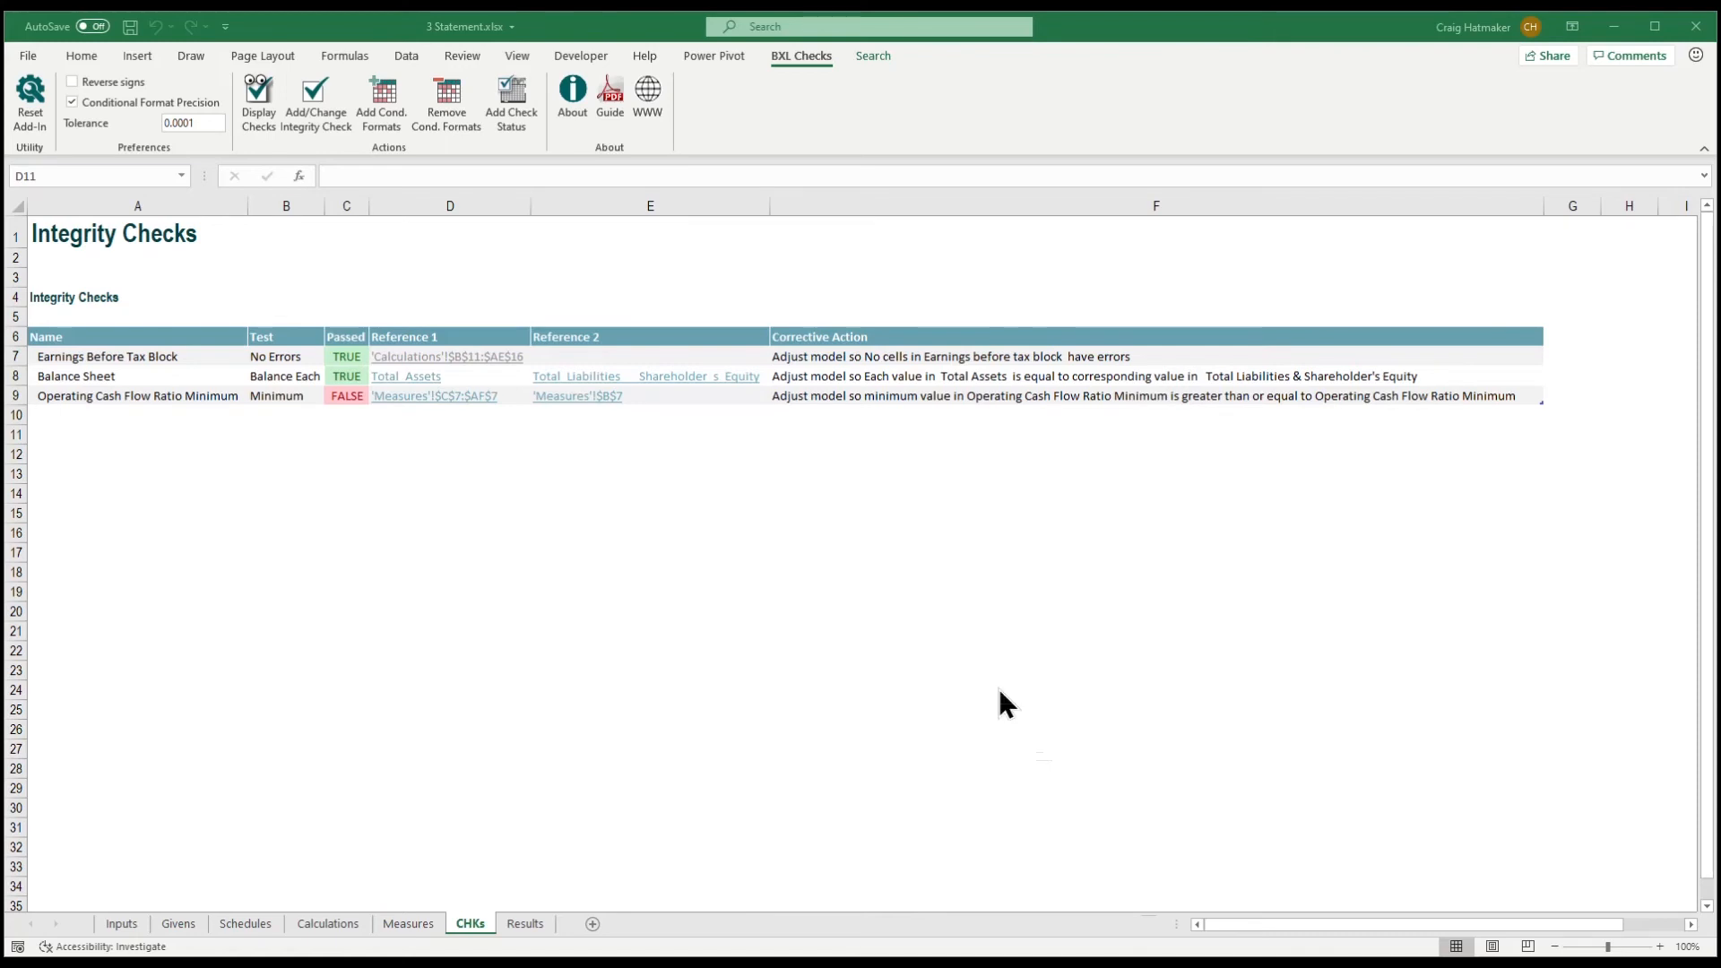
Add a Heading entry named "Technical Errors" and move it above Earnings Before Tax Block in the integrity checks list
click(304, 86)
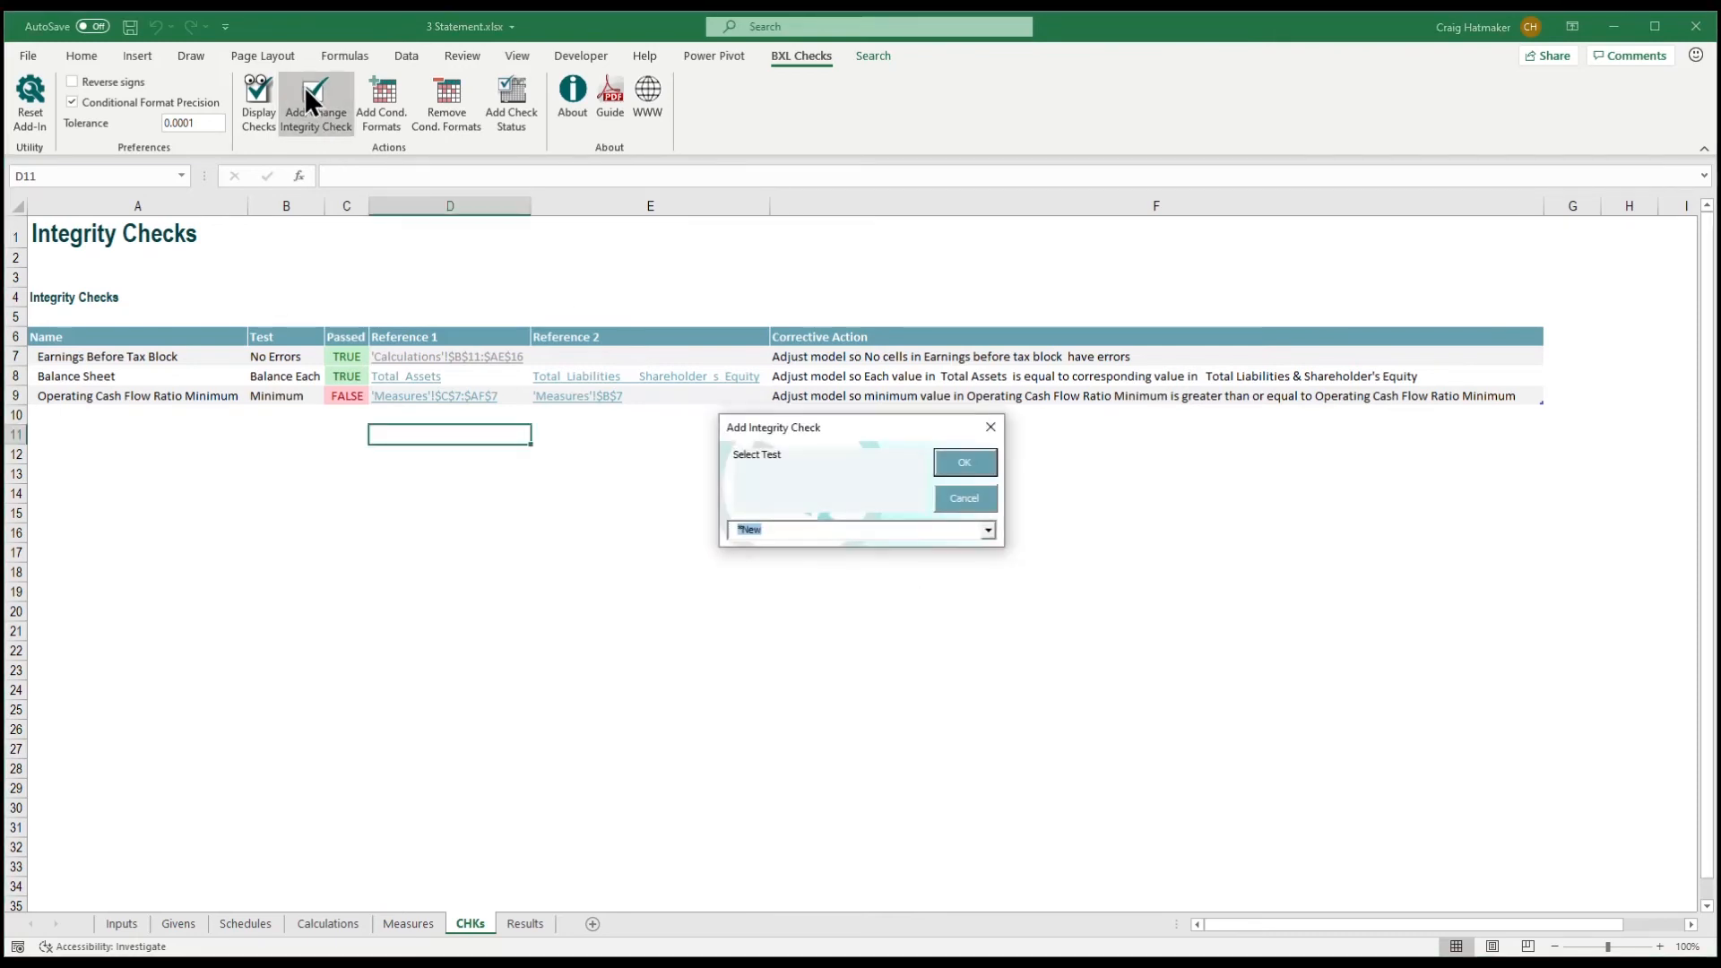
click(982, 460)
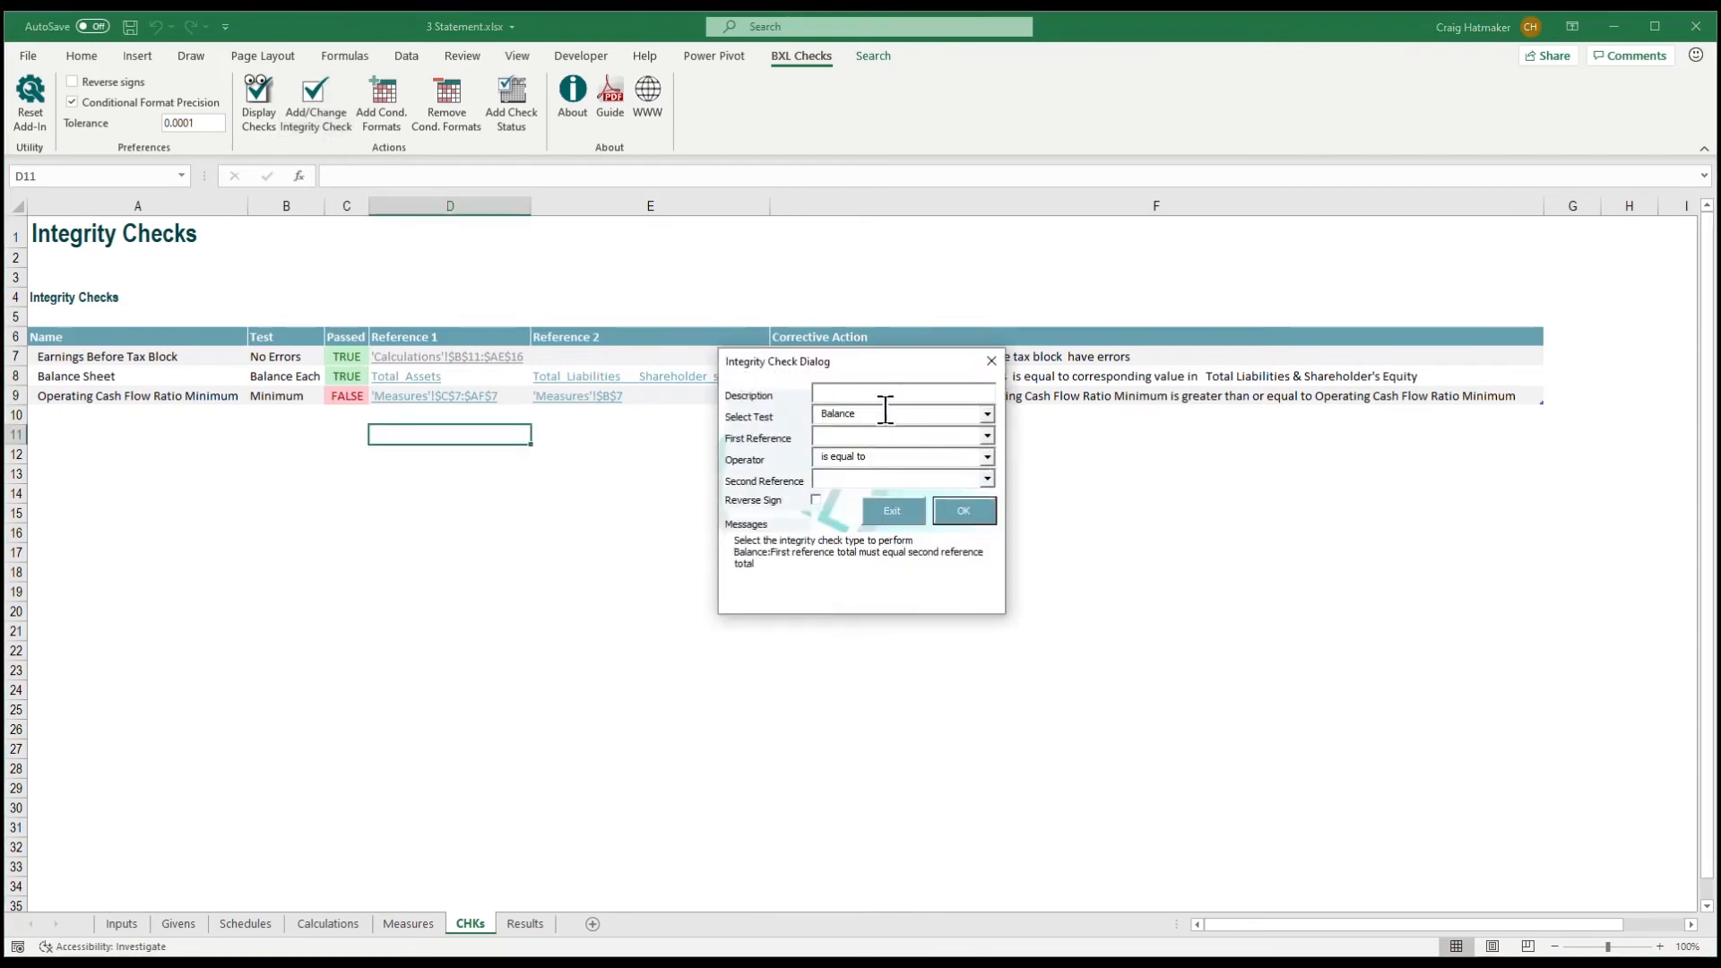
click(988, 415)
click(898, 479)
click(856, 392)
text(Technical Errors)
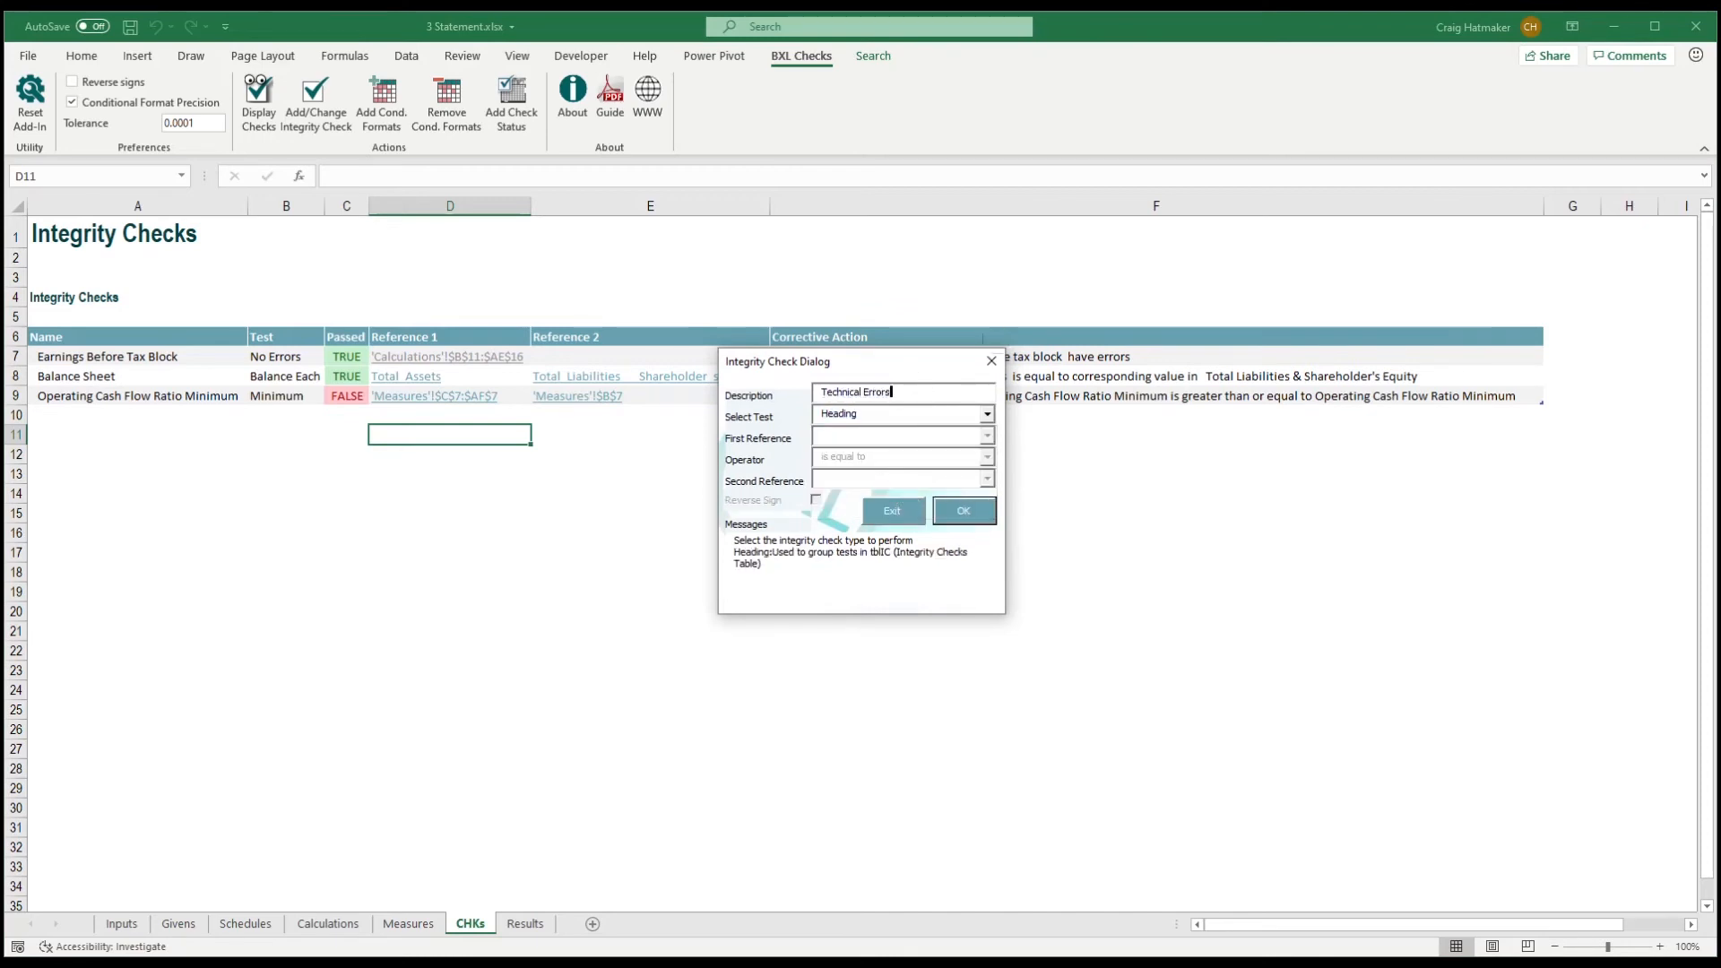
key(Return)
drag(95, 405, 95, 351)
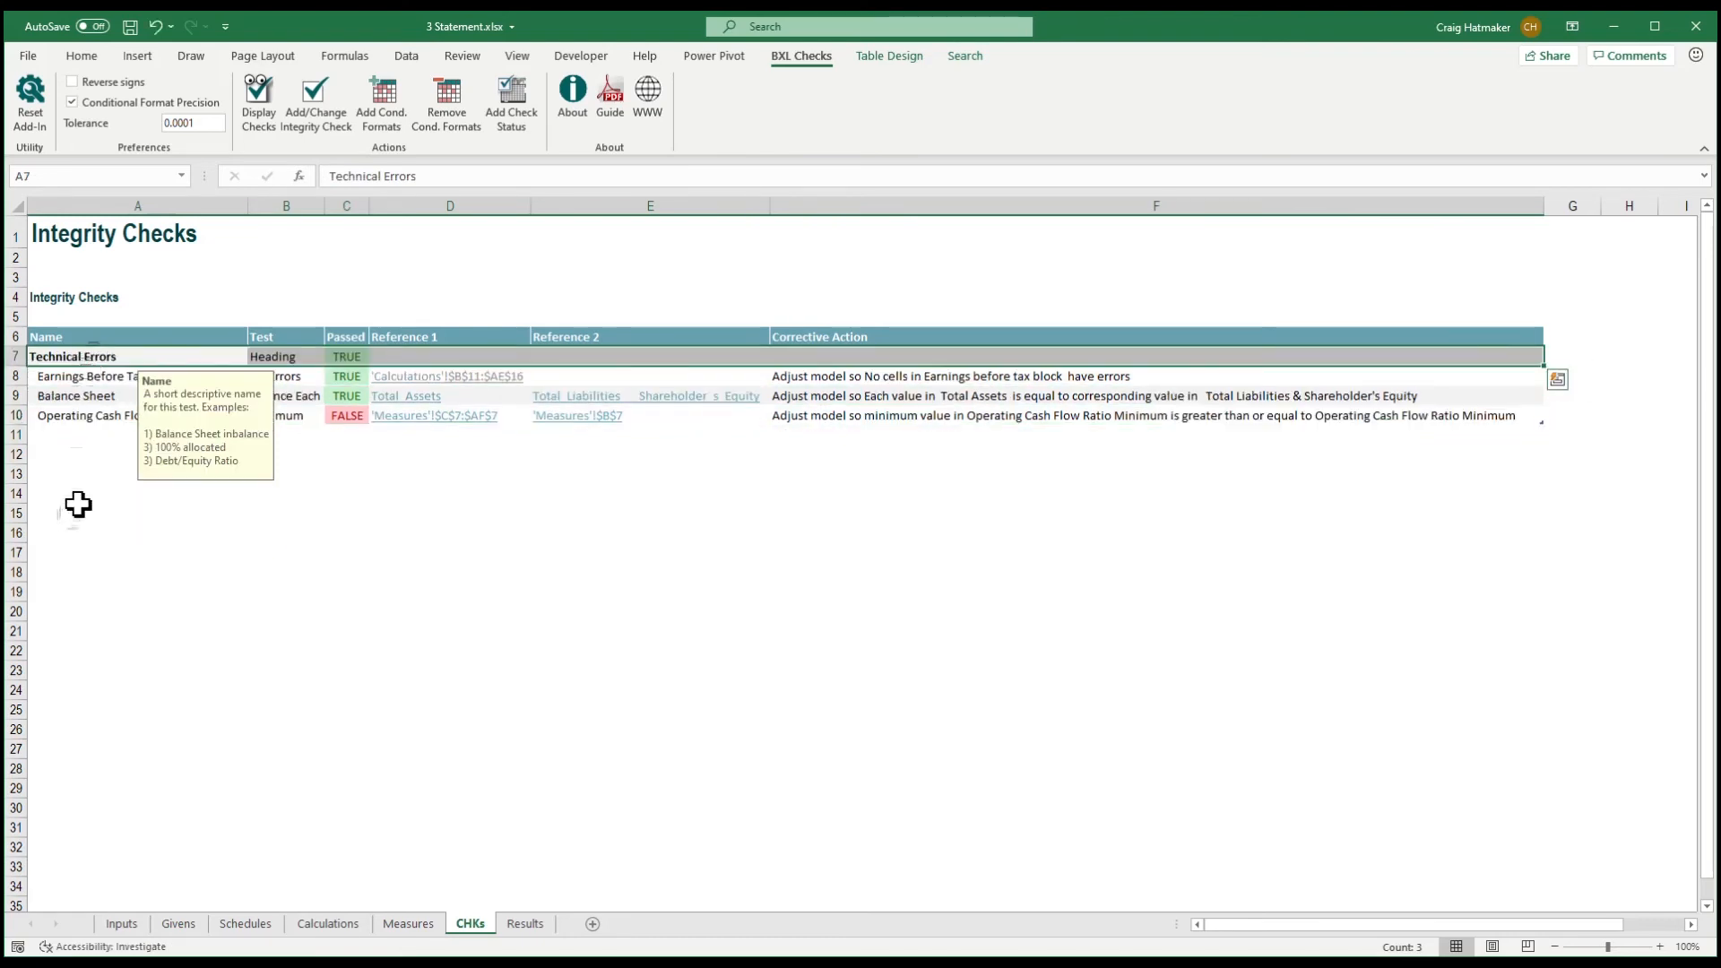
Add a Heading entry named "Model Errors" and move it above the Balance Sheet check
click(78, 505)
click(319, 117)
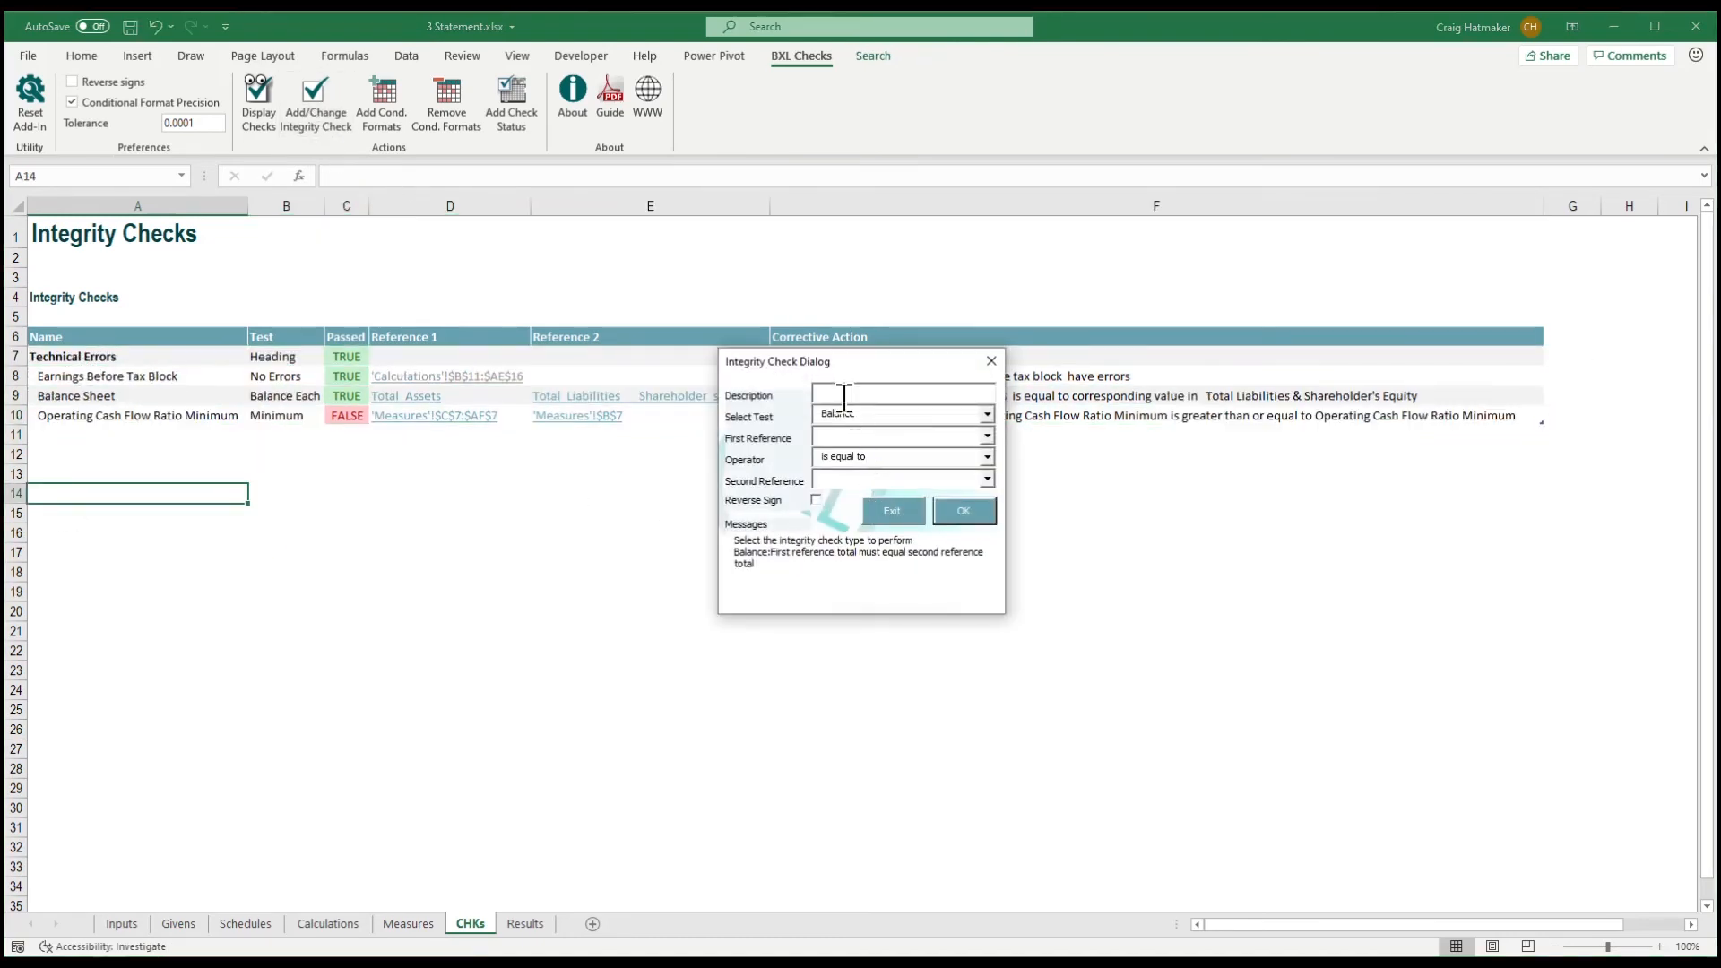
click(986, 414)
click(885, 477)
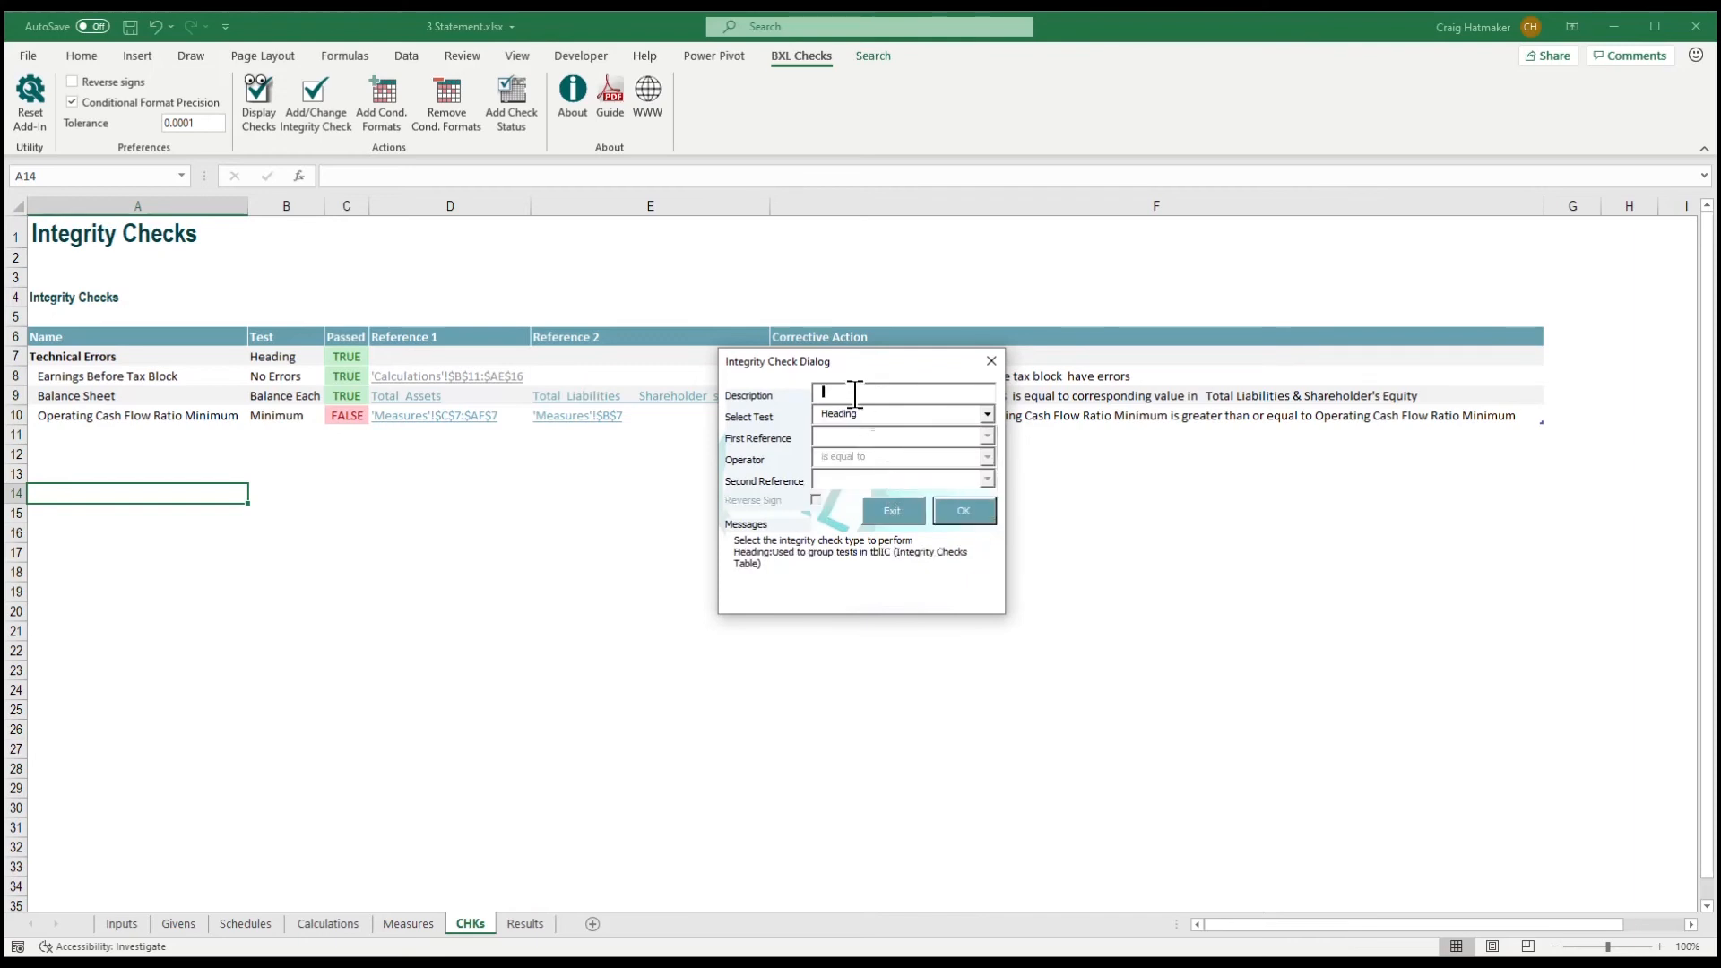
text(Model Errors)
key(Return)
drag(82, 430, 88, 387)
Add a Heading entry named "Performance Alert" and move it above the Operating Cash Flow Ratio Minimum check
click(314, 99)
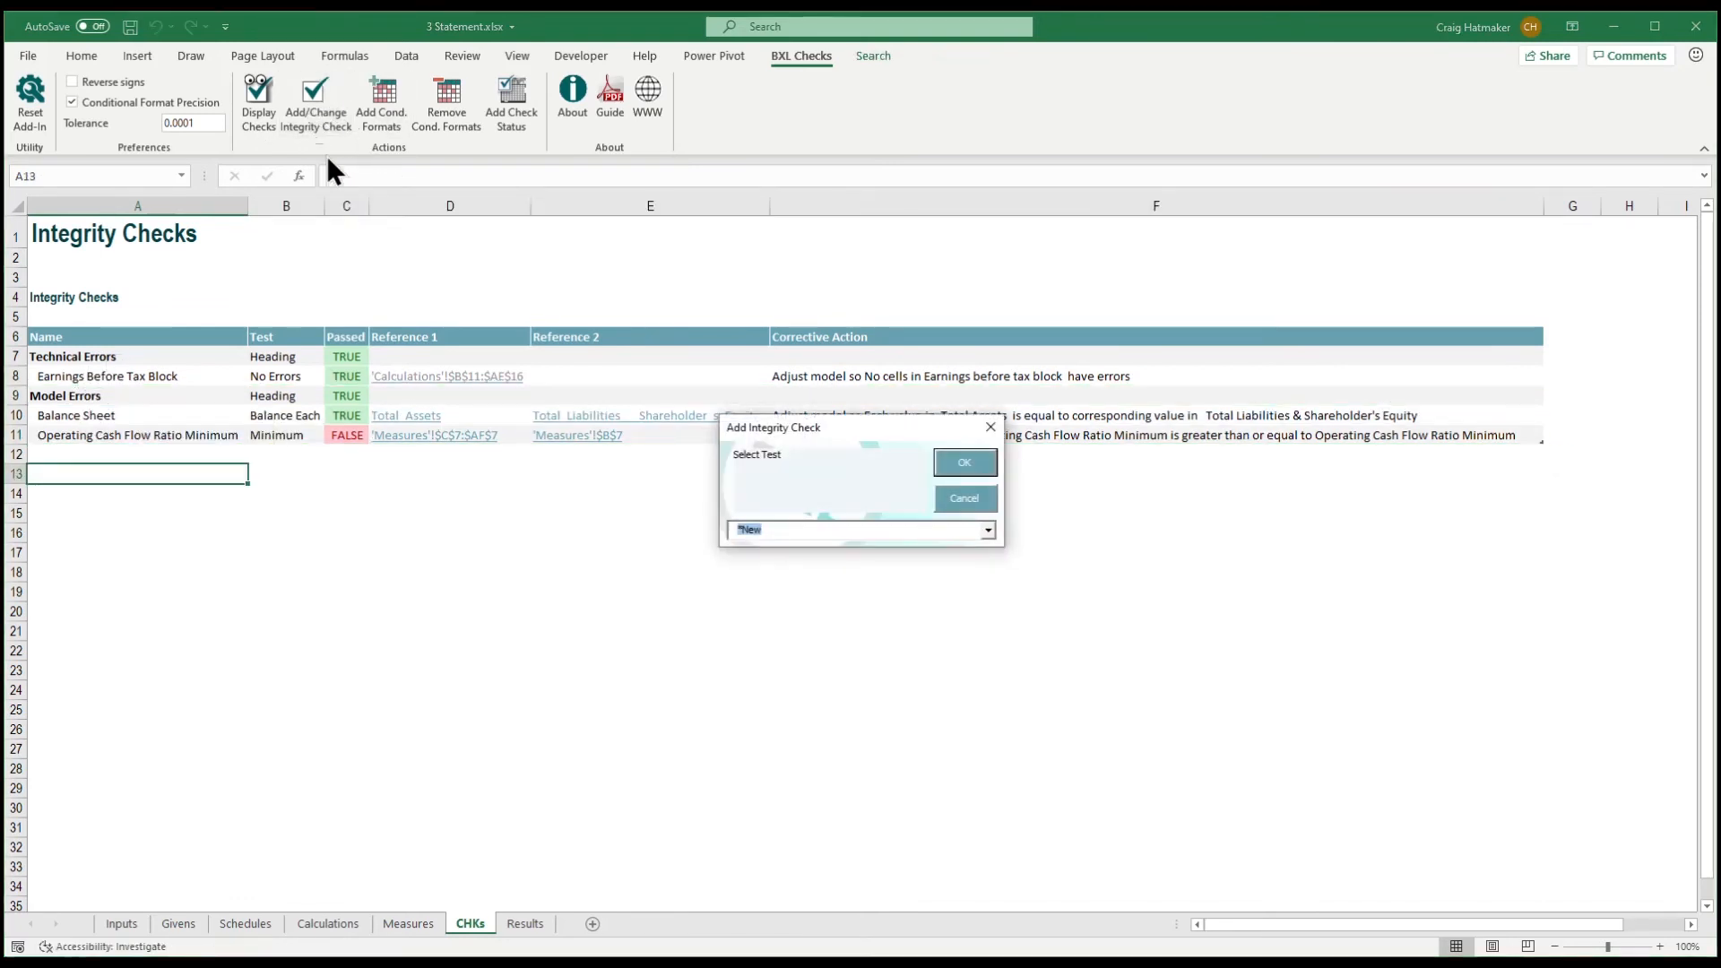
click(963, 459)
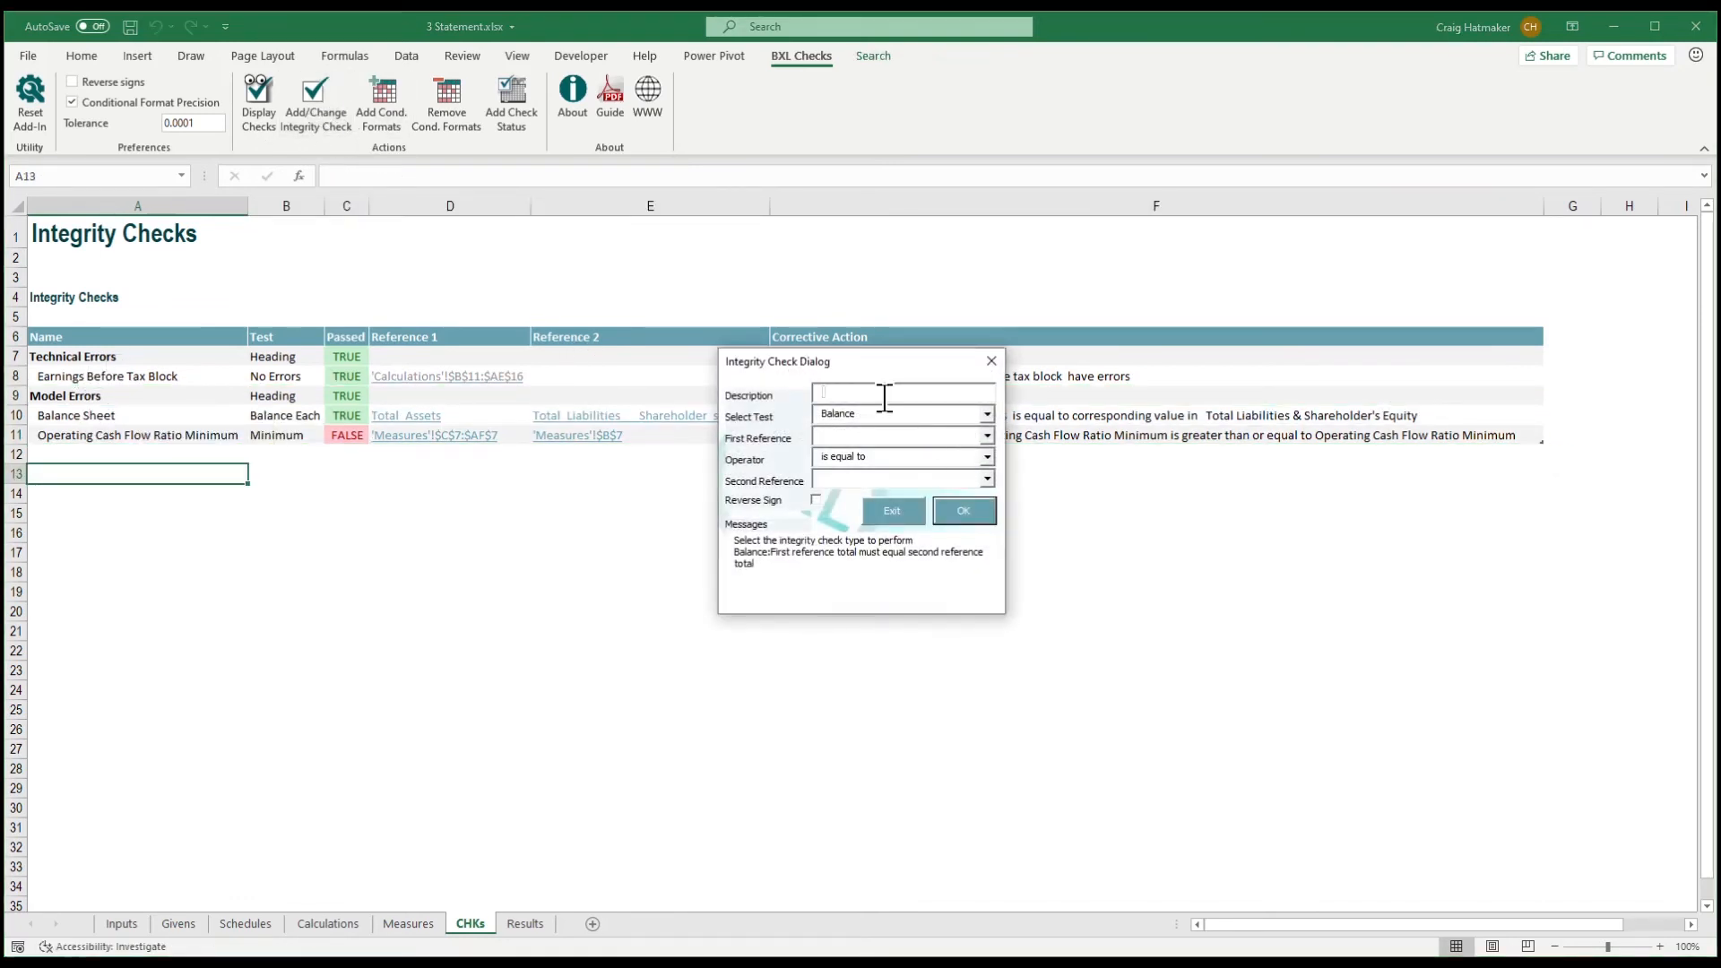
text(Performance A)
key(Tab)
text(H)
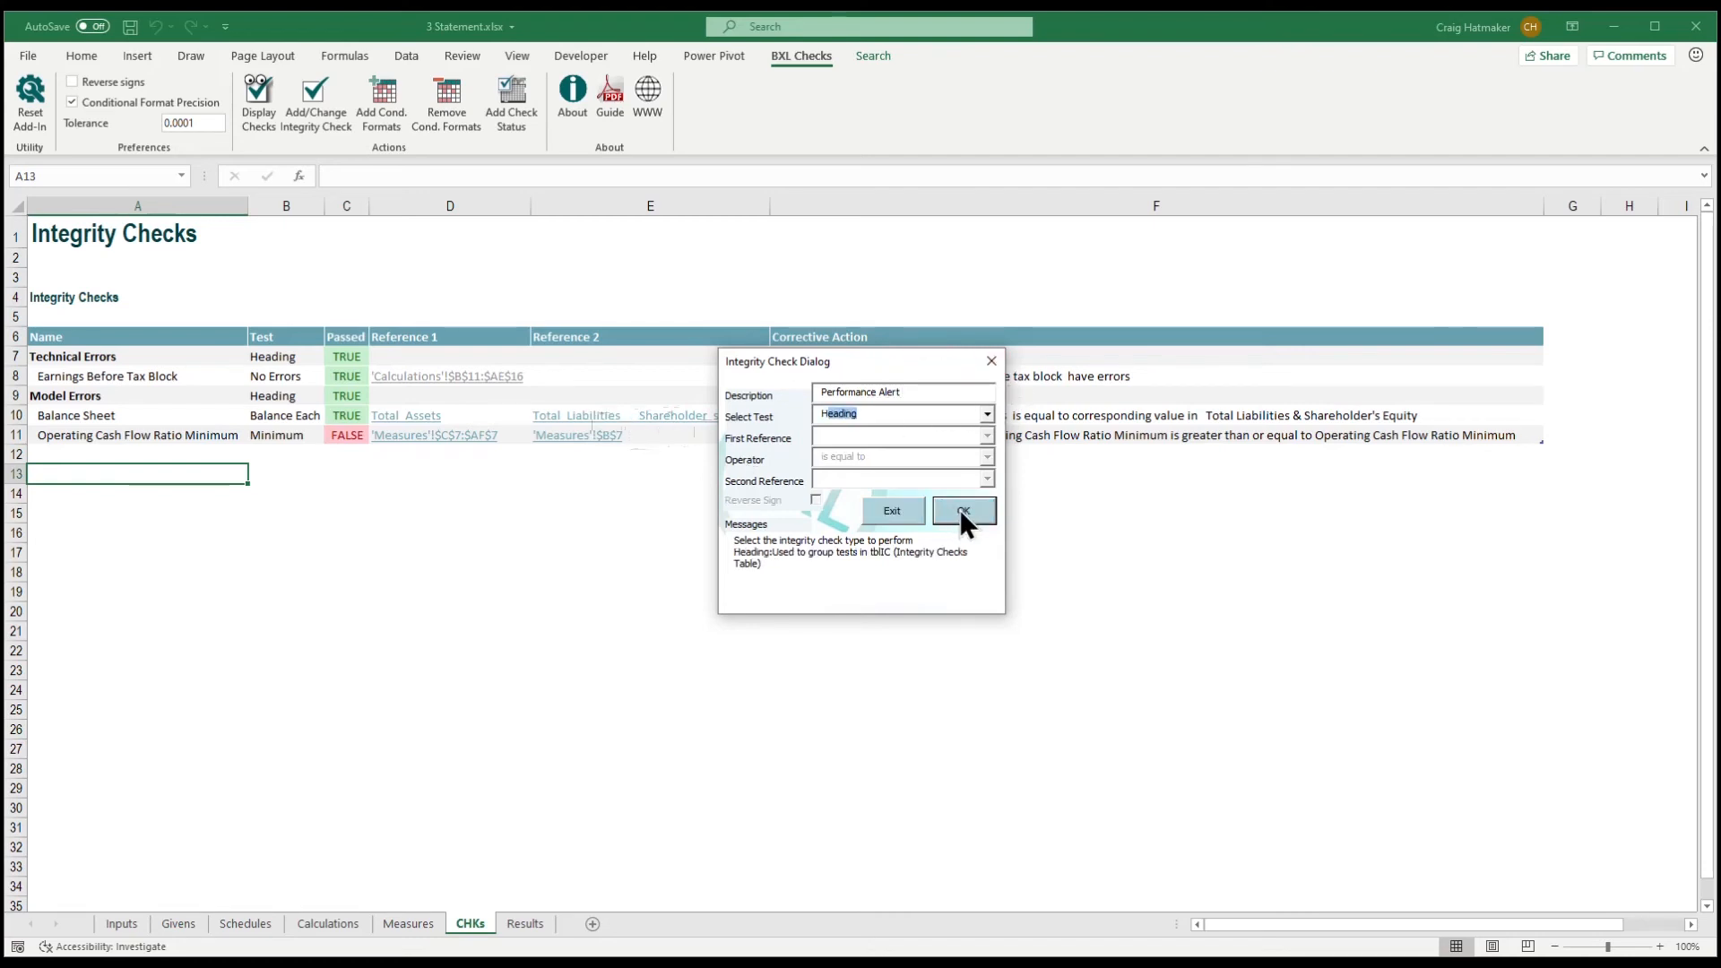
click(957, 515)
click(25, 454)
drag(25, 454, 50, 434)
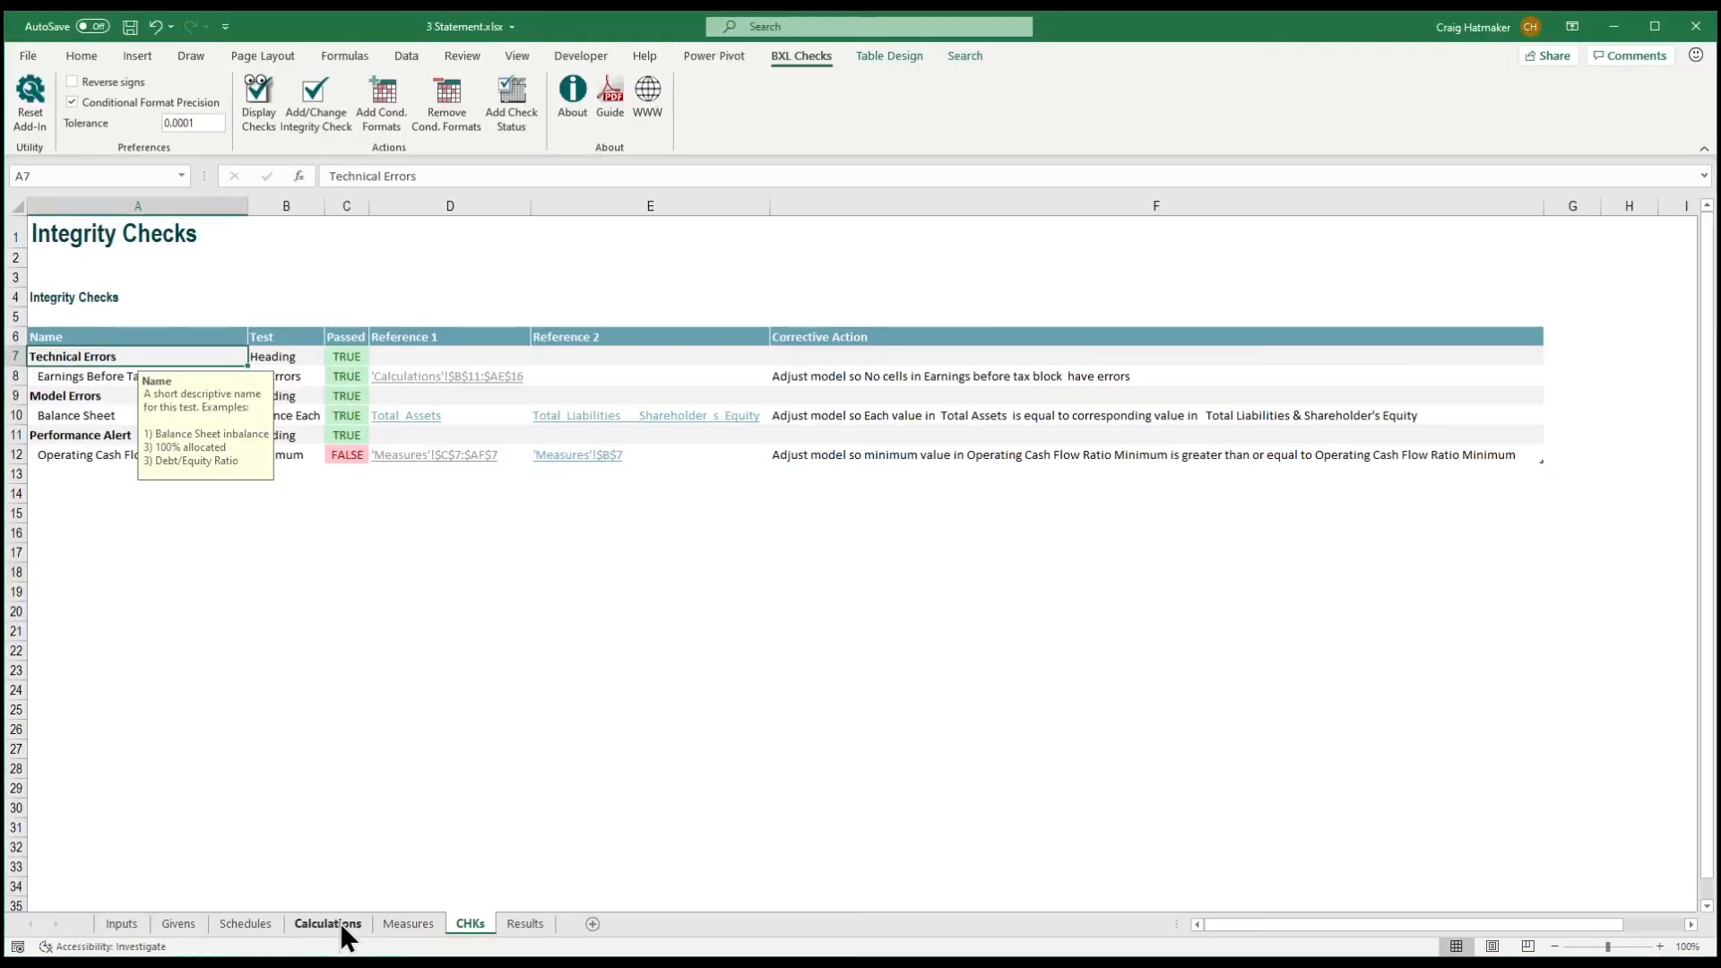
Review the status message on the Calculations sheet, the grouped headings on the CHKs sheet, and the test types available in B7
click(340, 924)
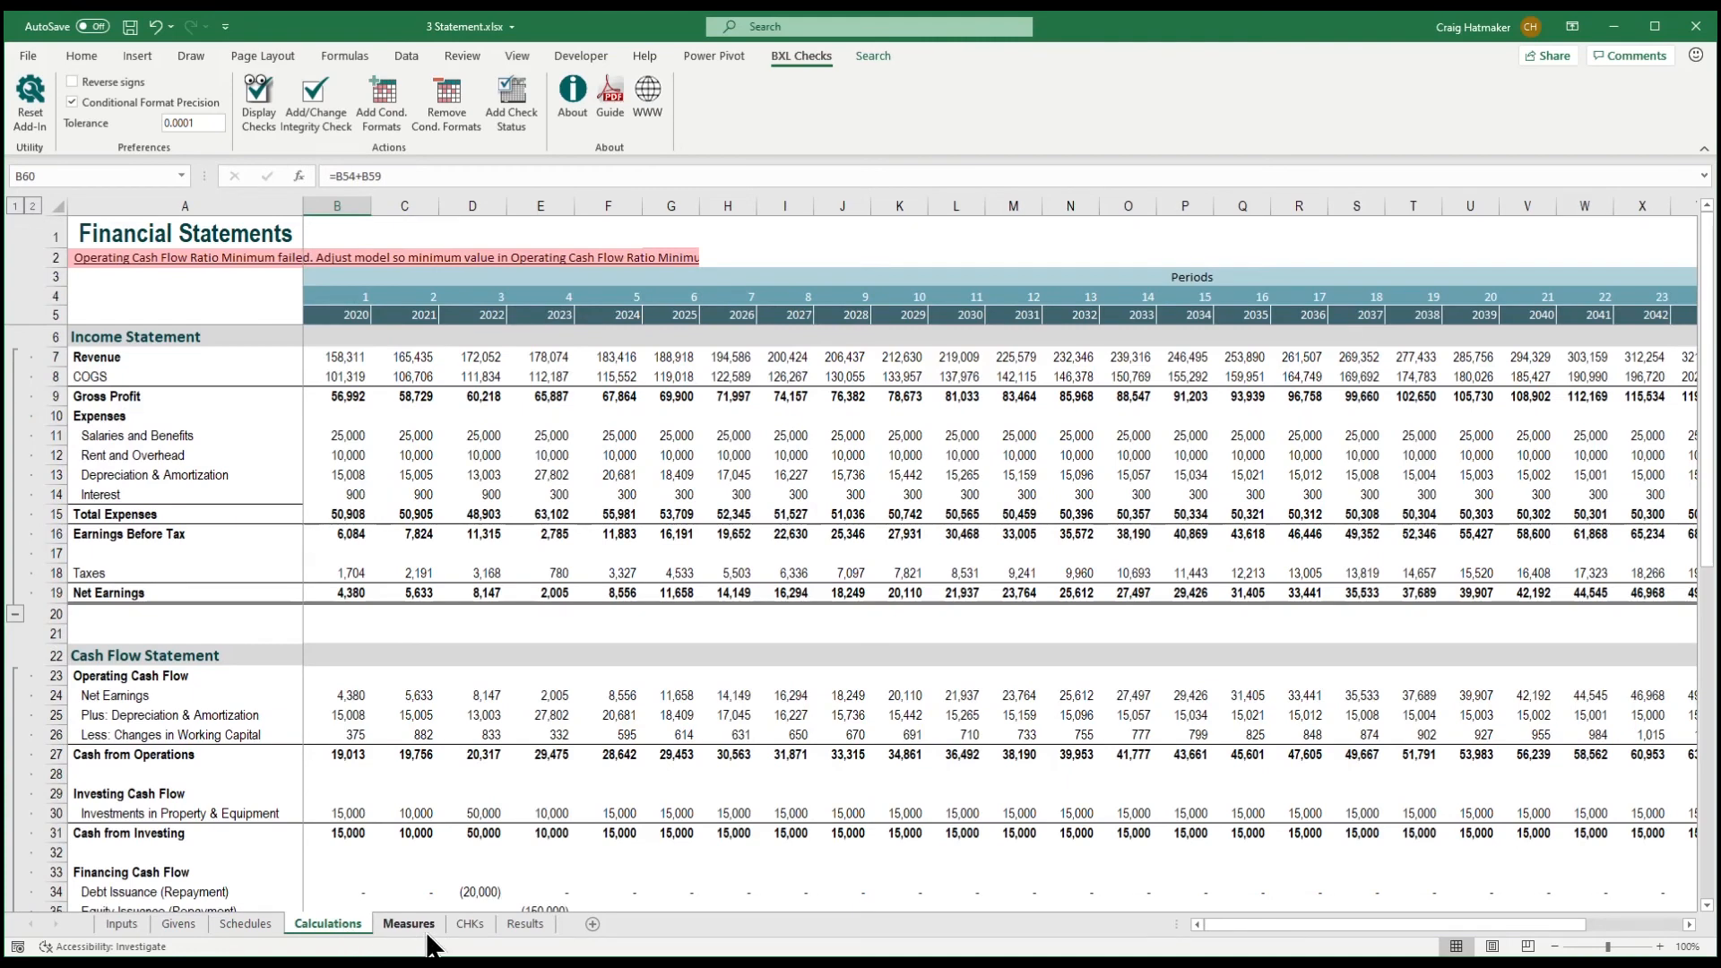
click(472, 922)
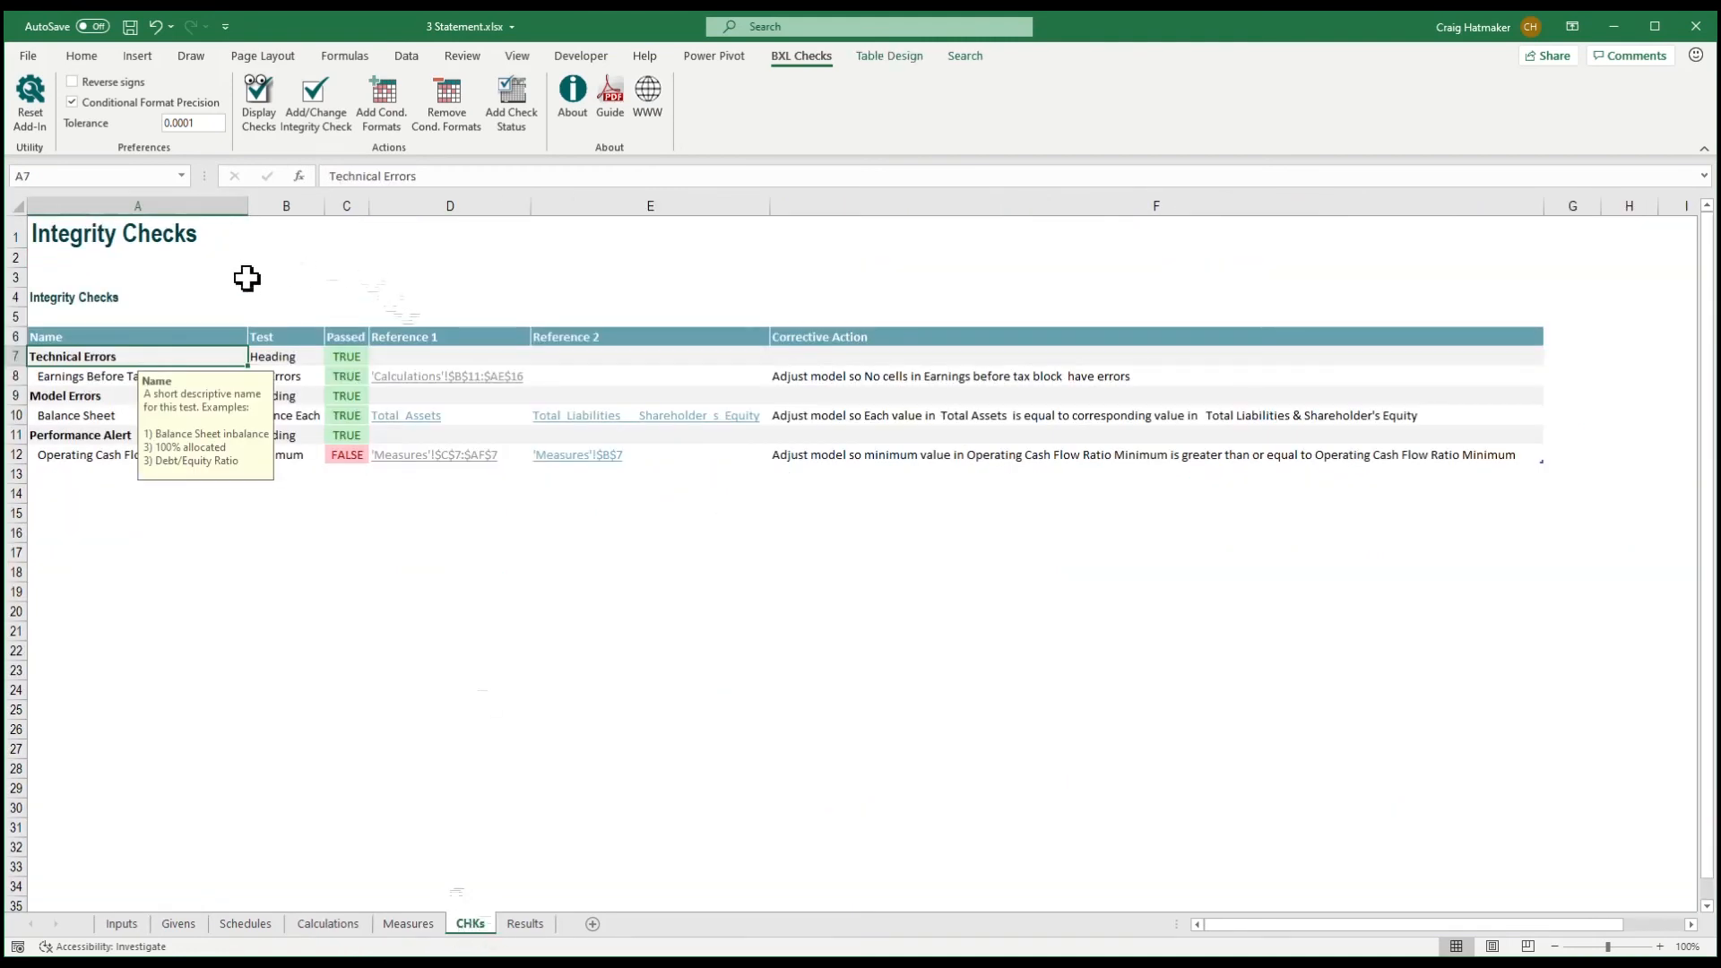
click(68, 375)
click(64, 395)
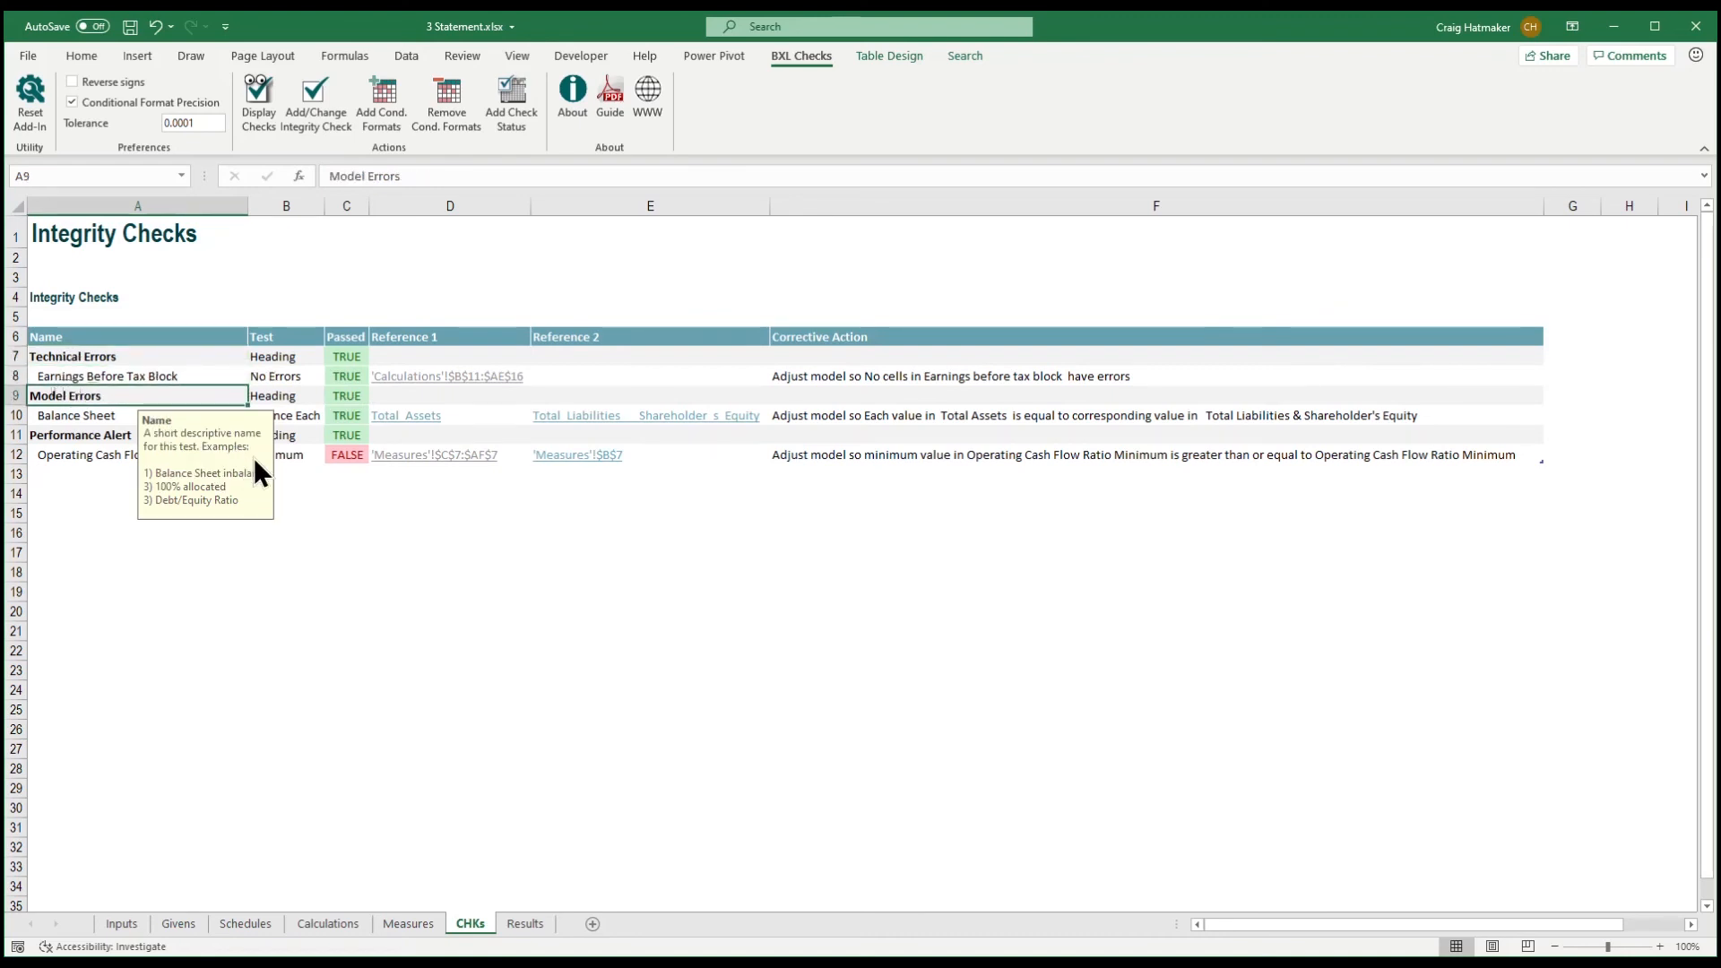
click(300, 356)
click(331, 357)
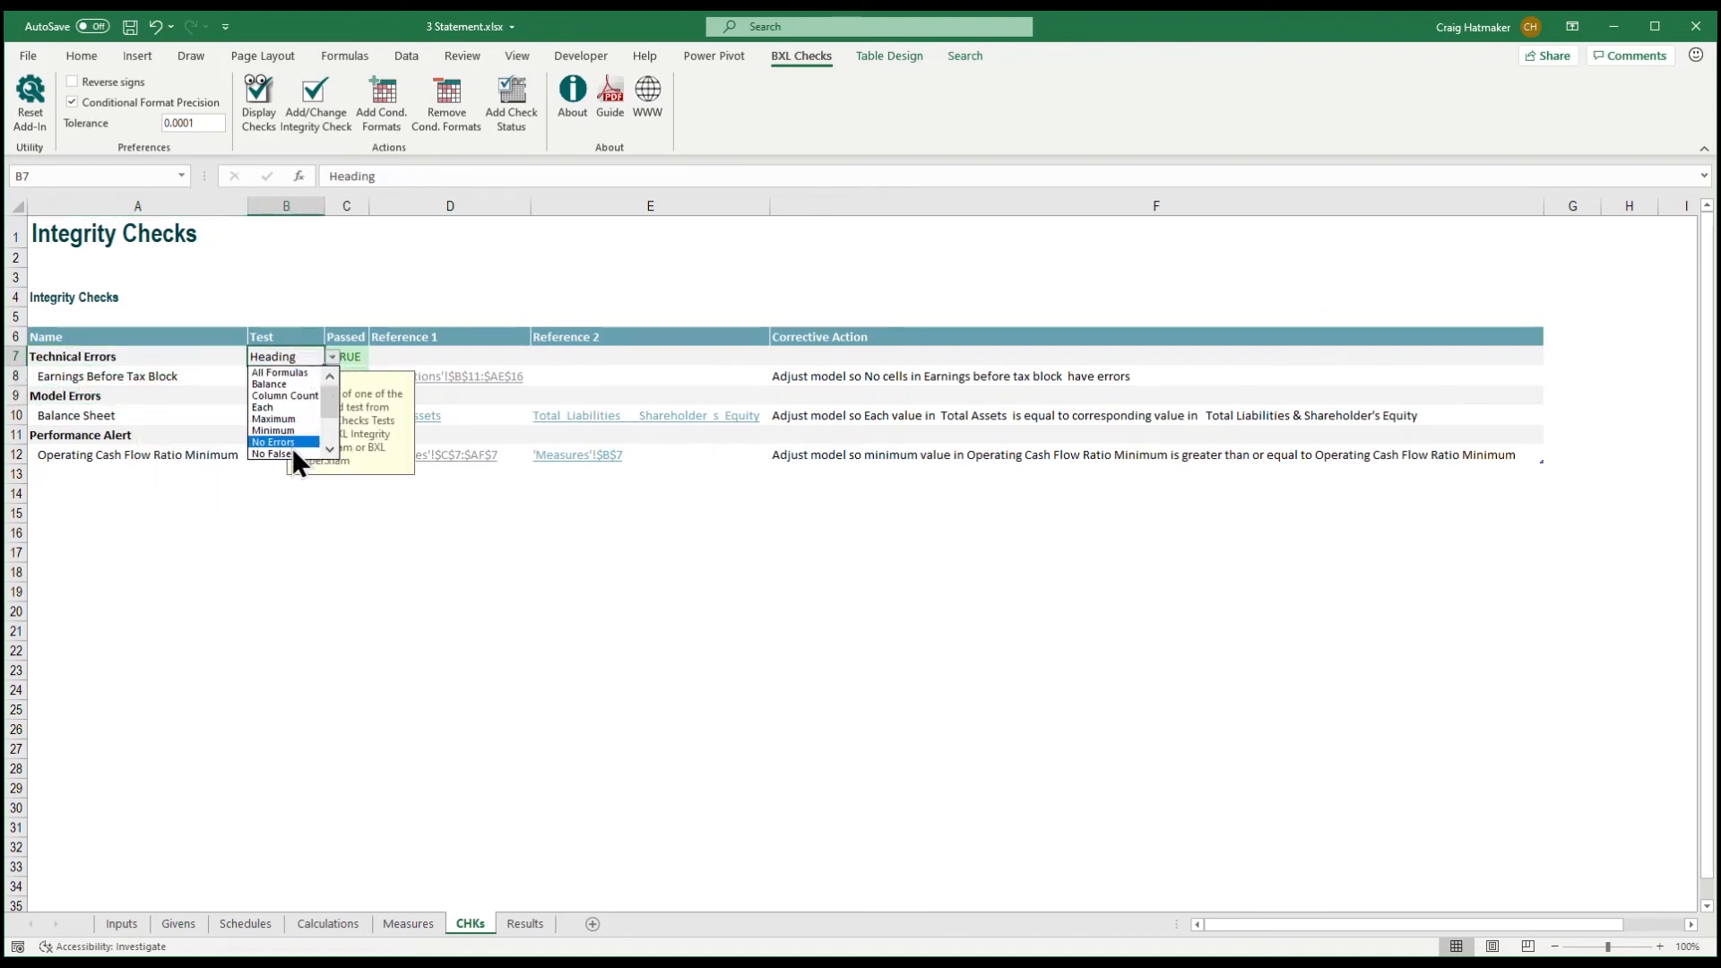
Follow the check status link in A2 on the Measures sheet
click(423, 923)
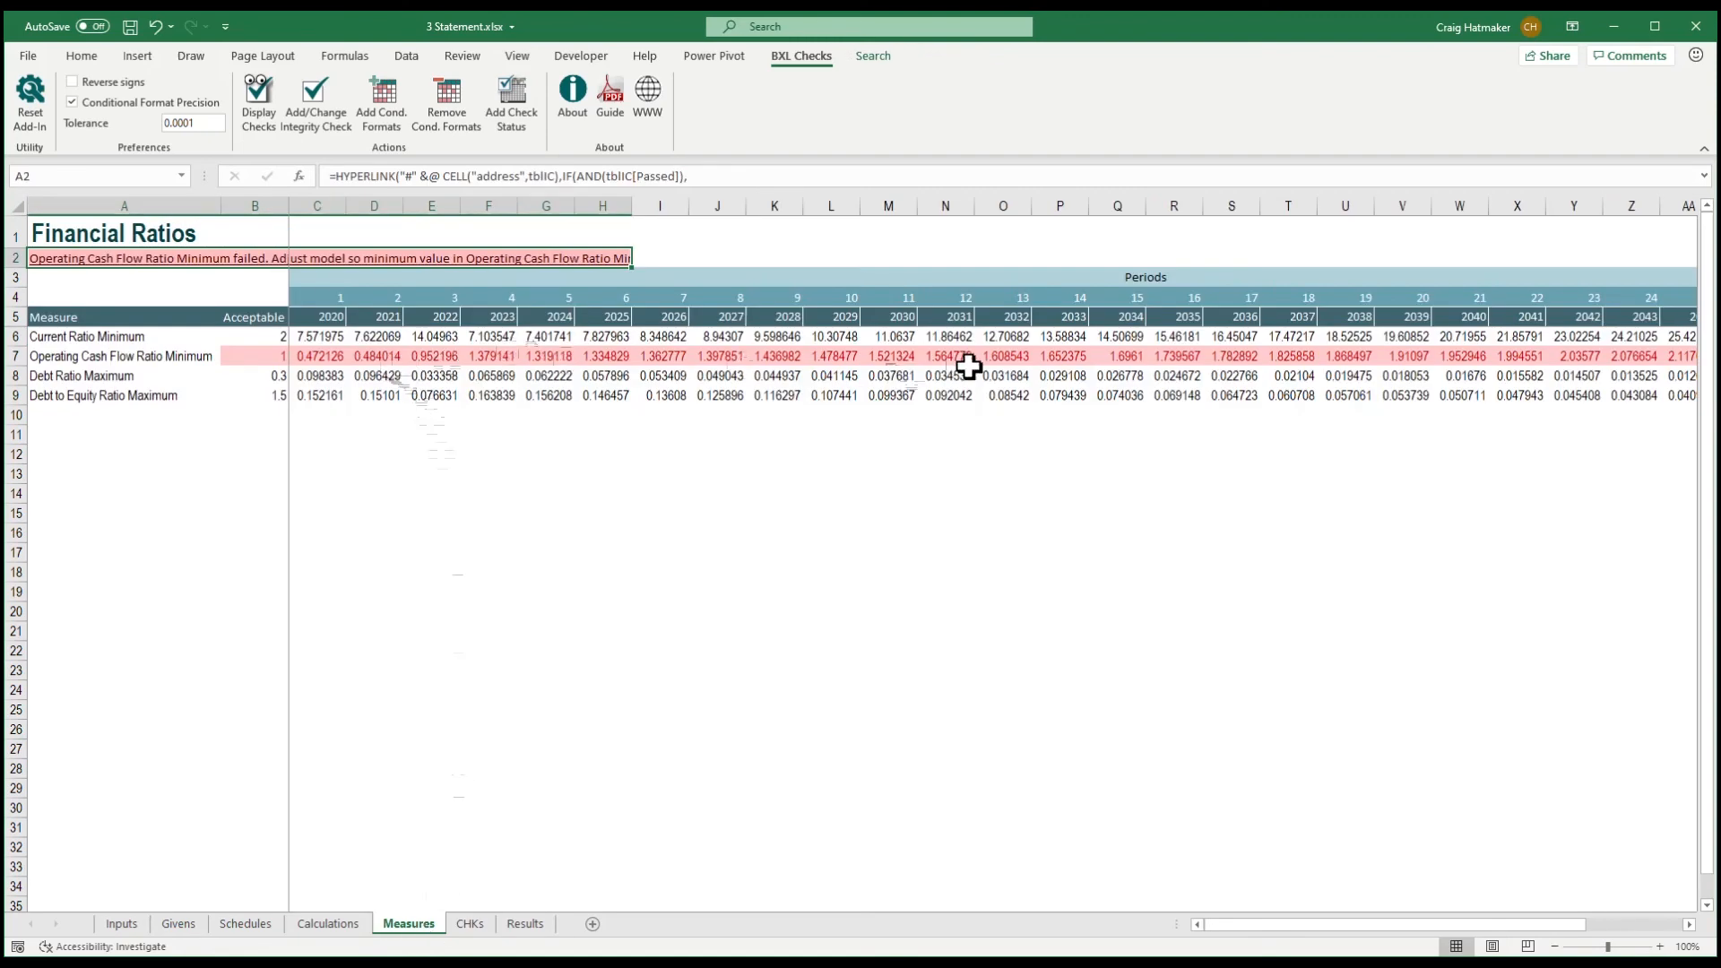
click(444, 262)
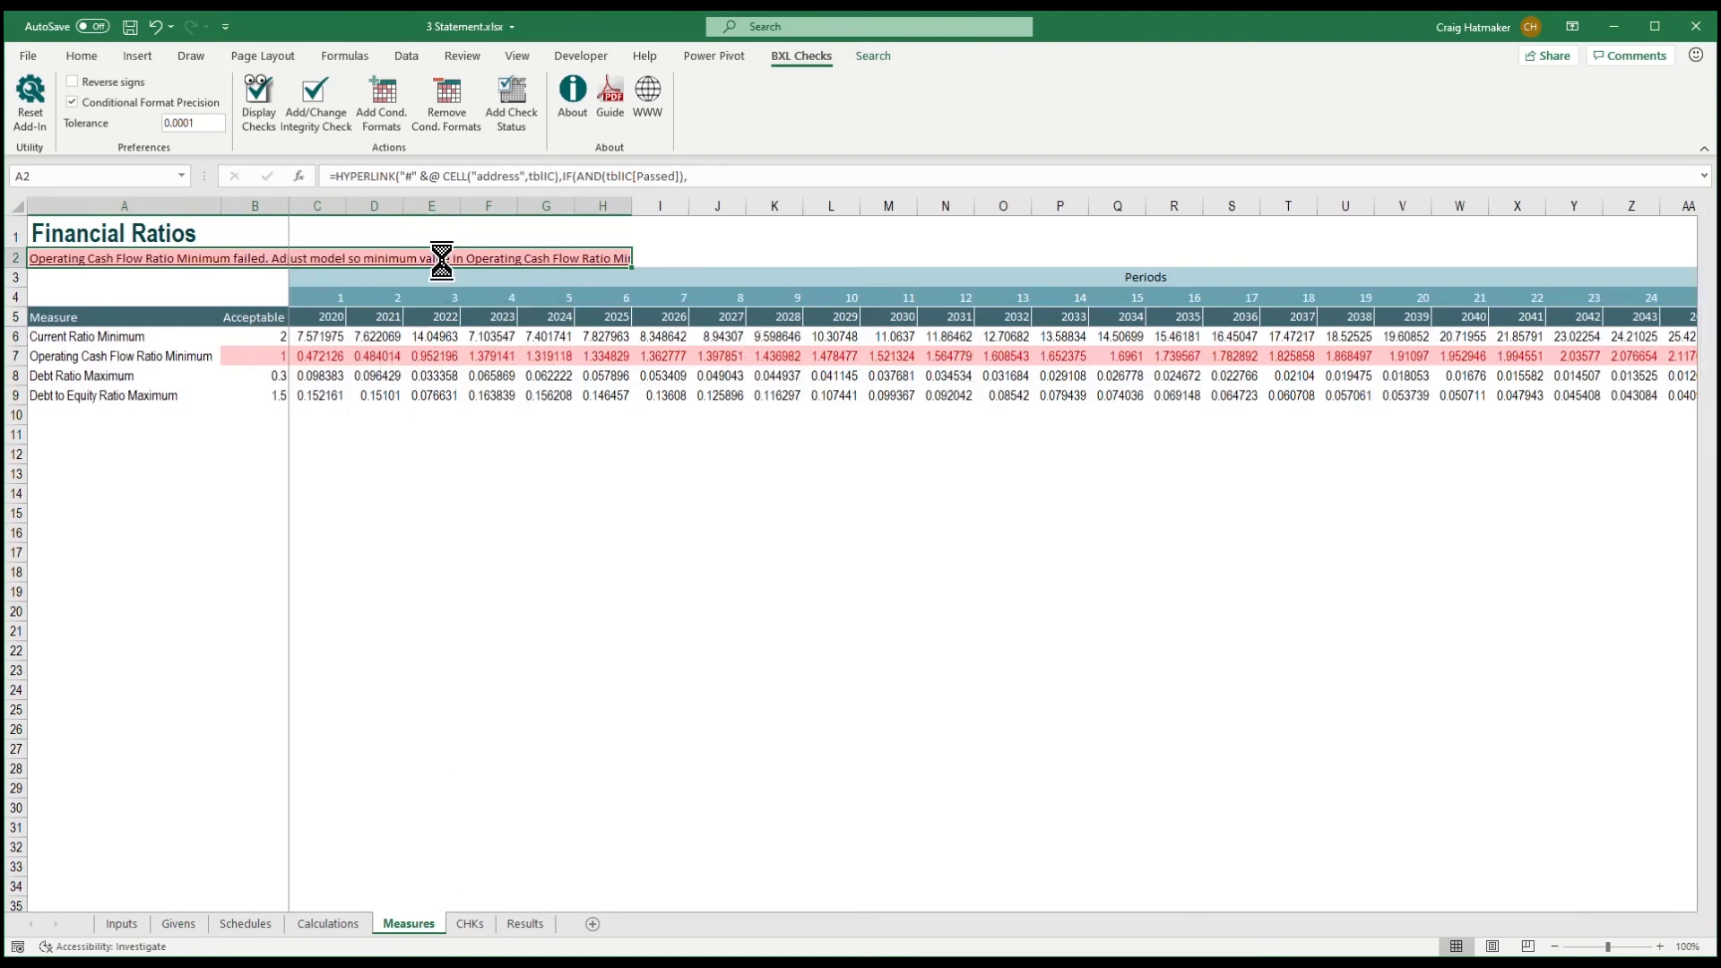